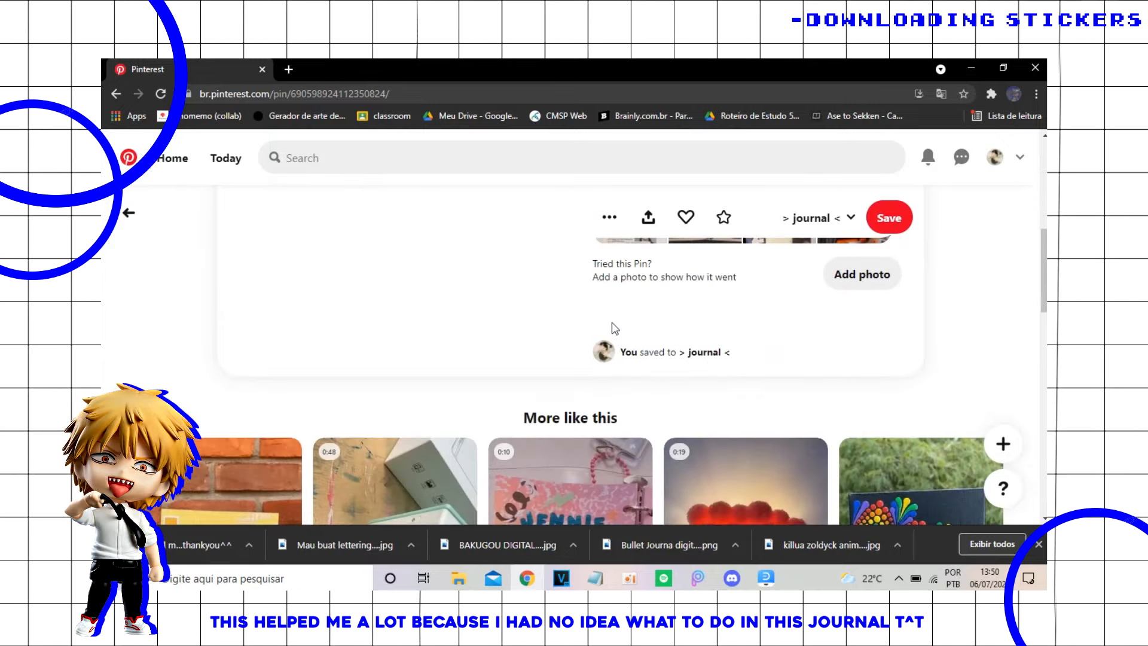
Look over the pin saved to the journal board and return to the previous page.
scroll(610, 329, "up", 5)
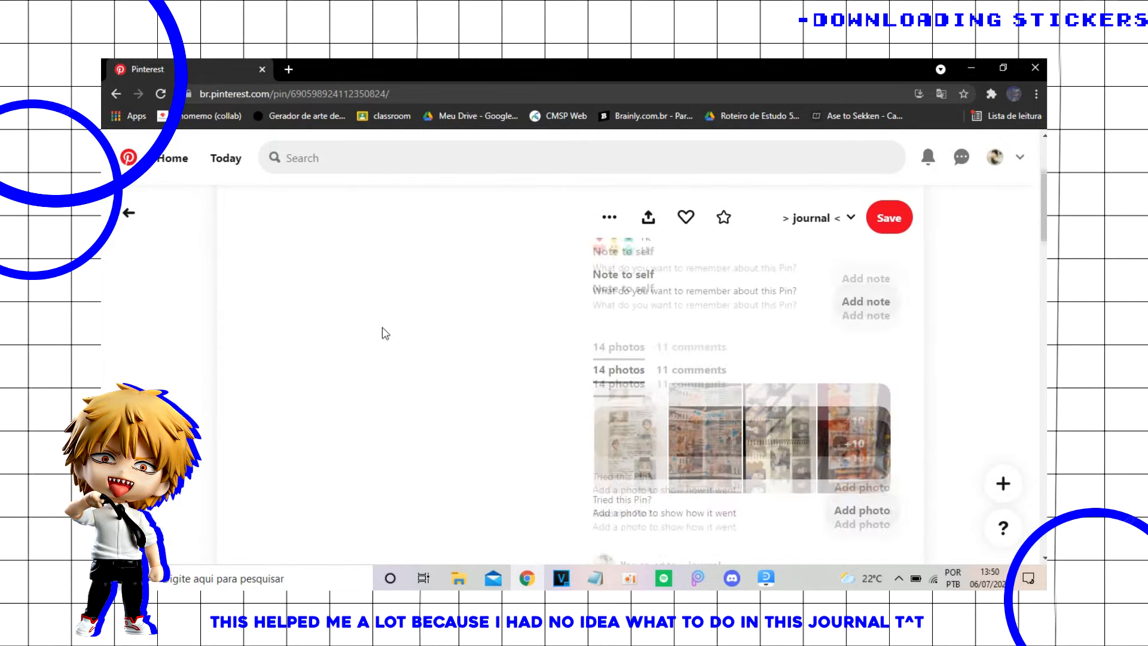
key("alt+Left")
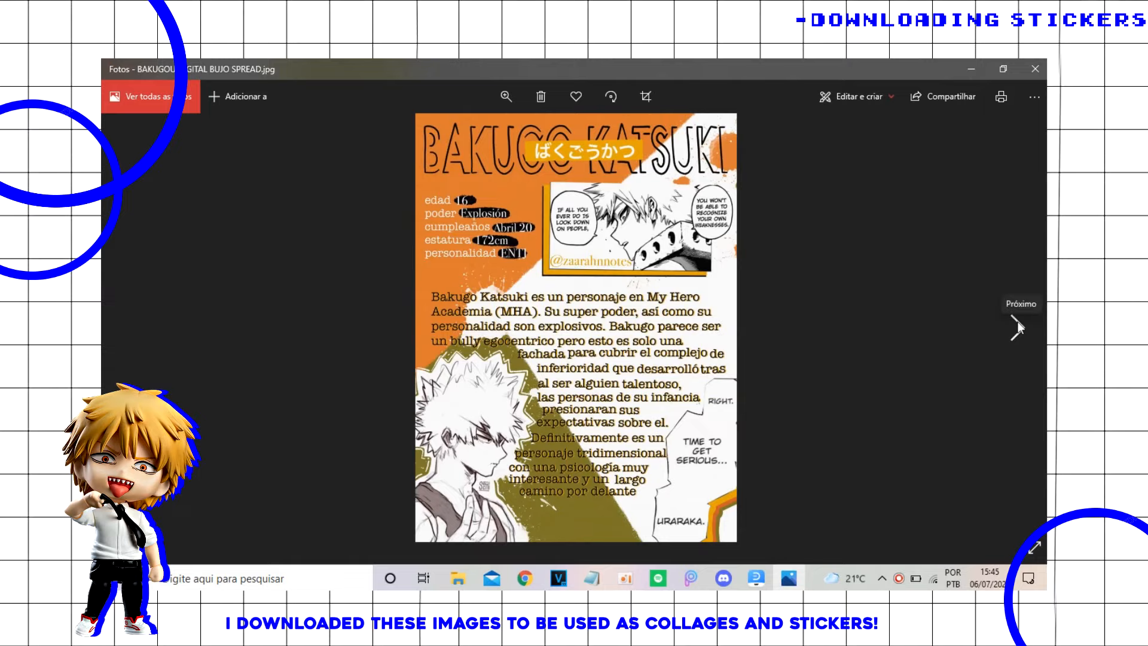
Switch to the Photos viewer and go through the downloaded collage and sticker images one after another.
left_click(1017, 326)
left_click(1017, 327)
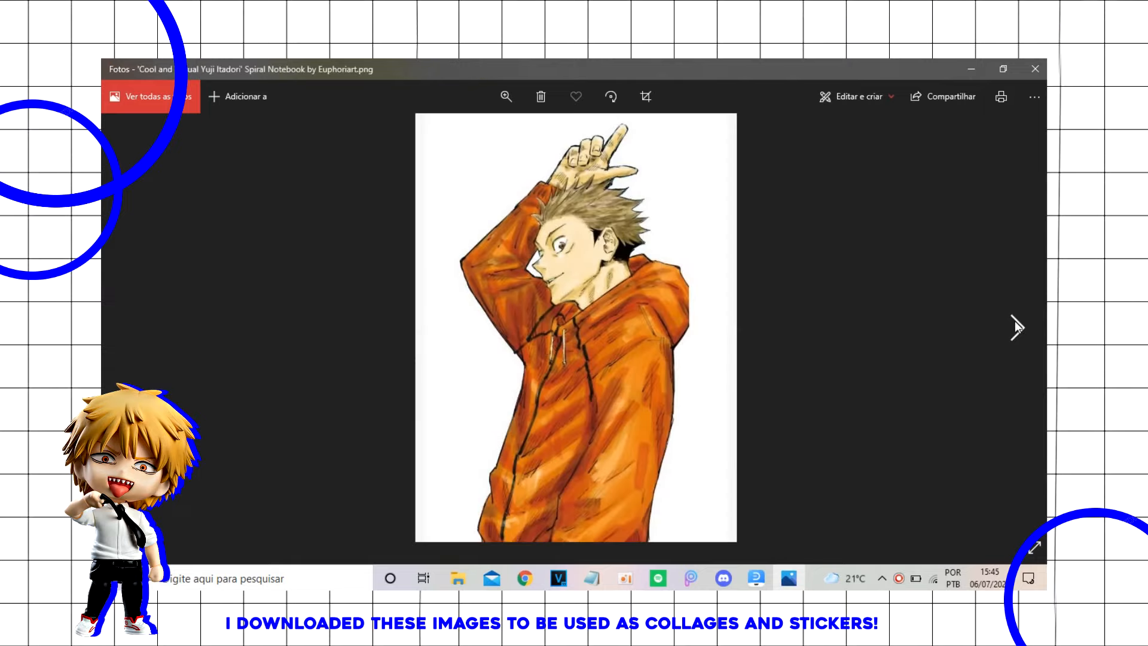
left_click(1017, 327)
left_click(1017, 327)
left_click(1018, 327)
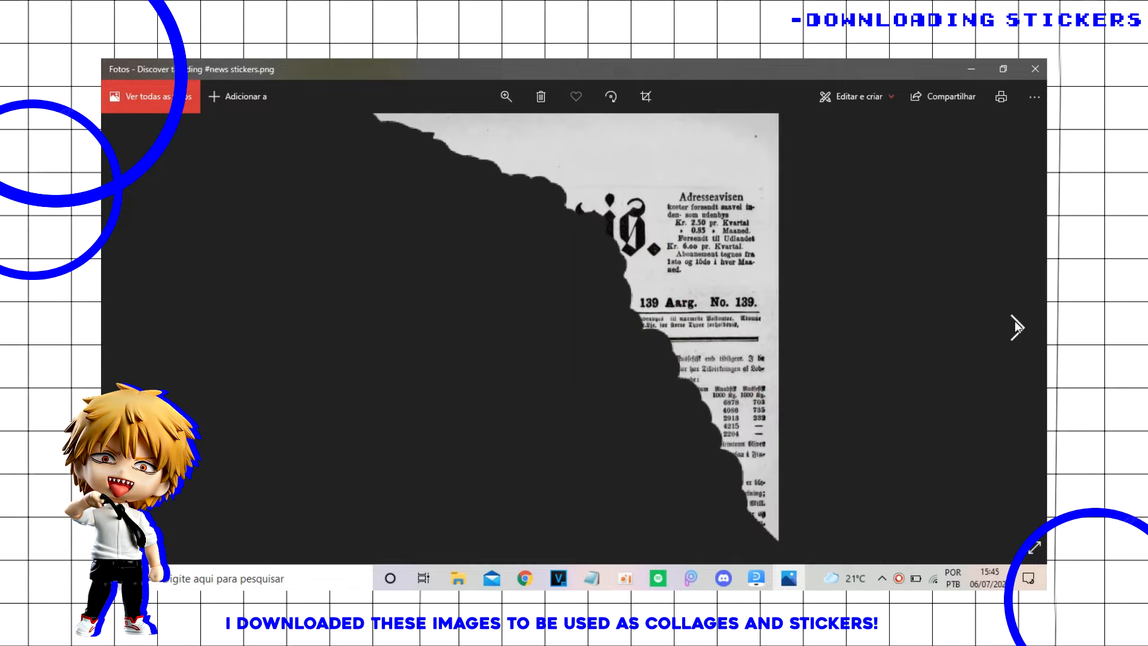
left_click(1018, 327)
left_click(1018, 326)
left_click(1017, 327)
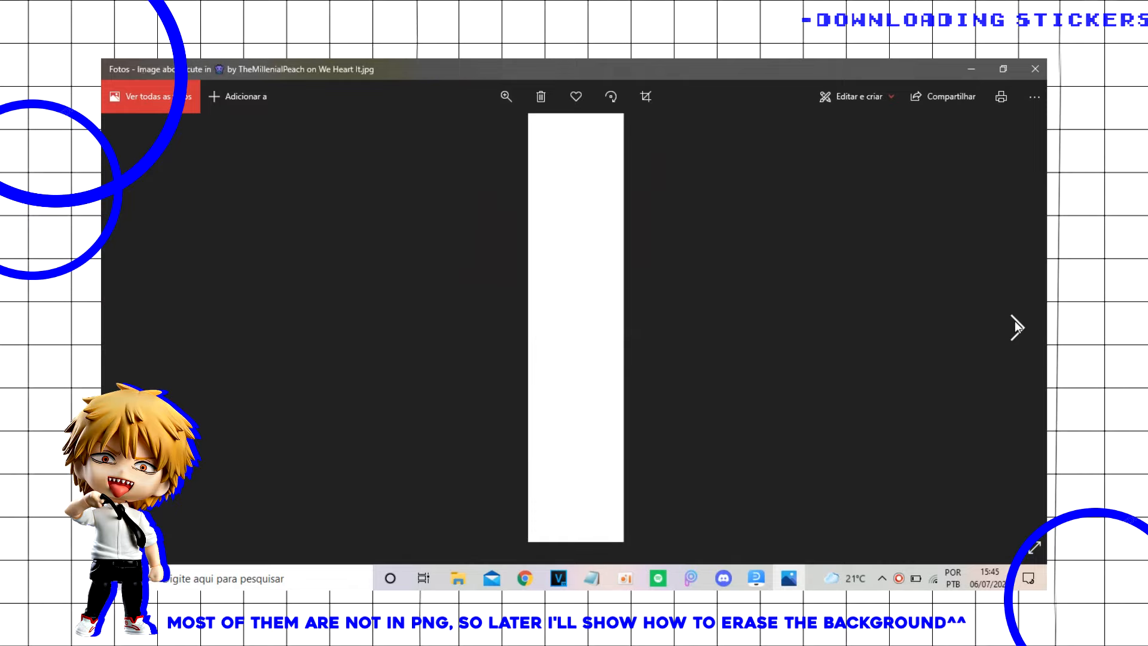
left_click(1017, 327)
left_click(1018, 327)
left_click(1018, 327)
left_click(1017, 326)
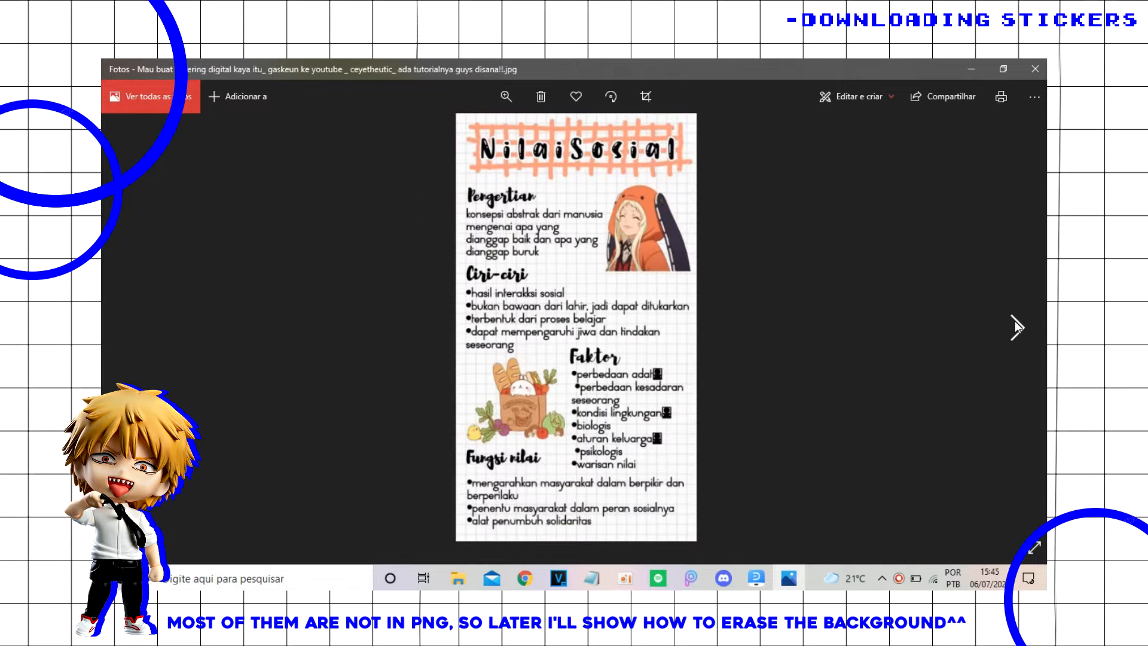
left_click(1017, 326)
left_click(1018, 327)
left_click(1017, 327)
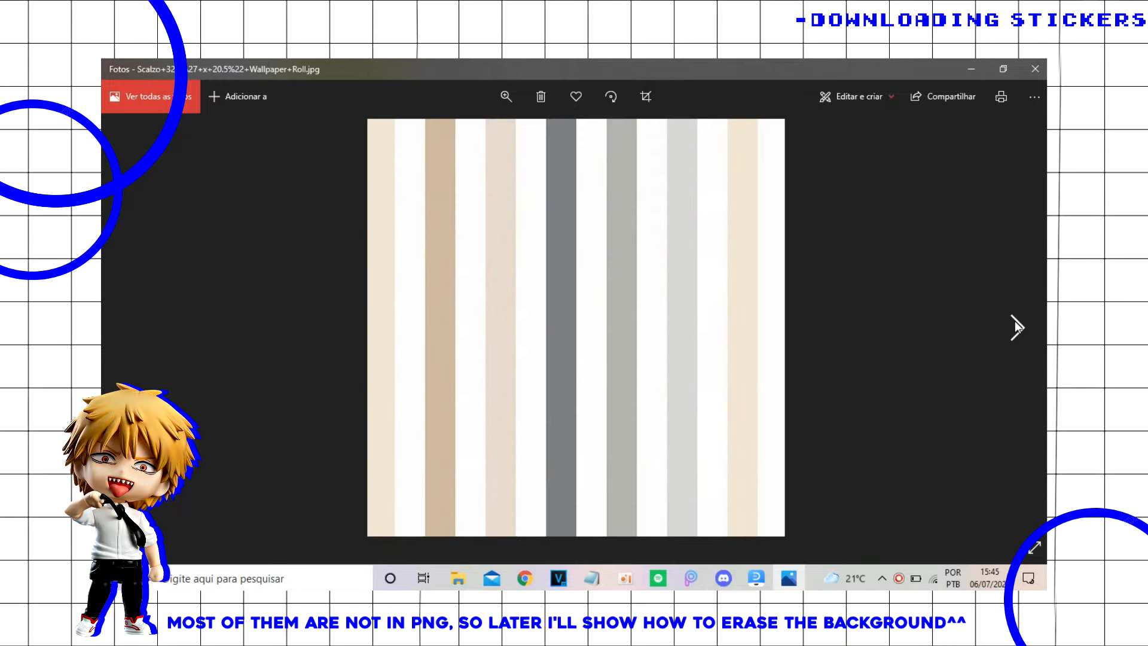
left_click(1017, 327)
left_click(1017, 326)
left_click(1018, 326)
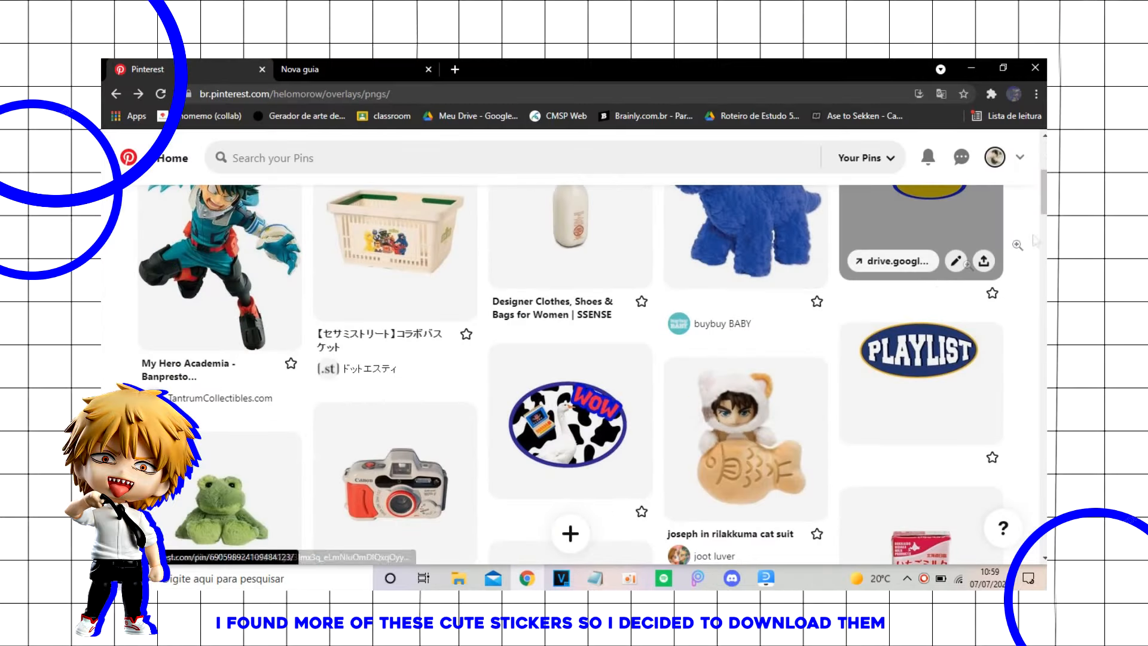
Switch to the Pinterest pngs board and look through its sticker pins and the More ideas suggestions.
scroll(571, 373, "down", 20)
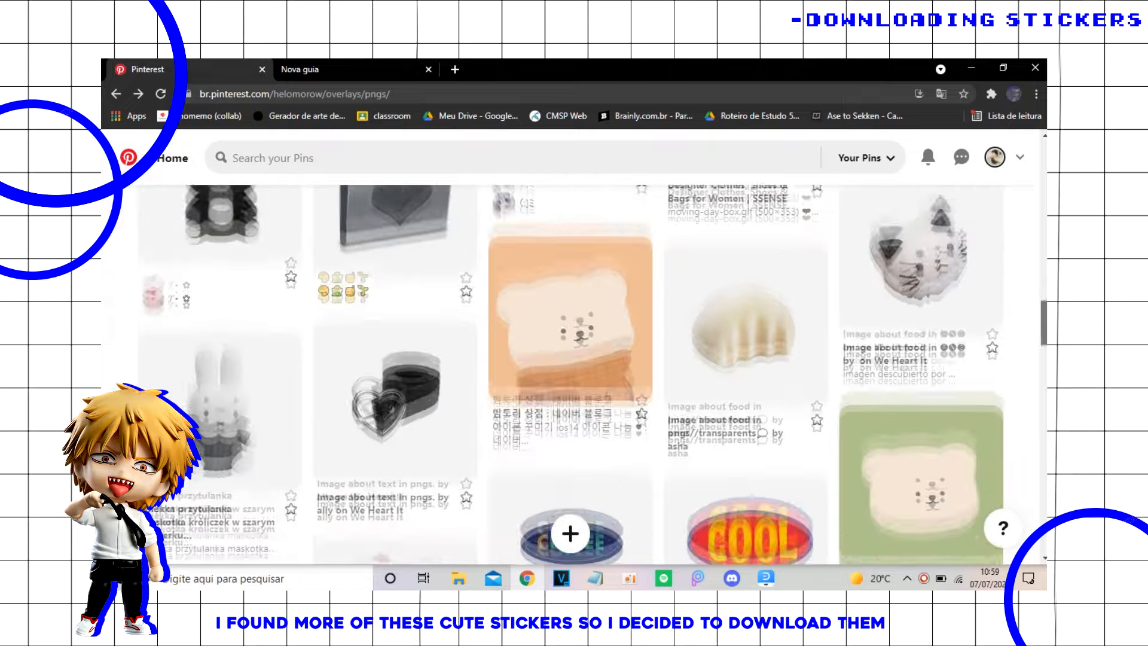
scroll(1035, 441, "down", 12)
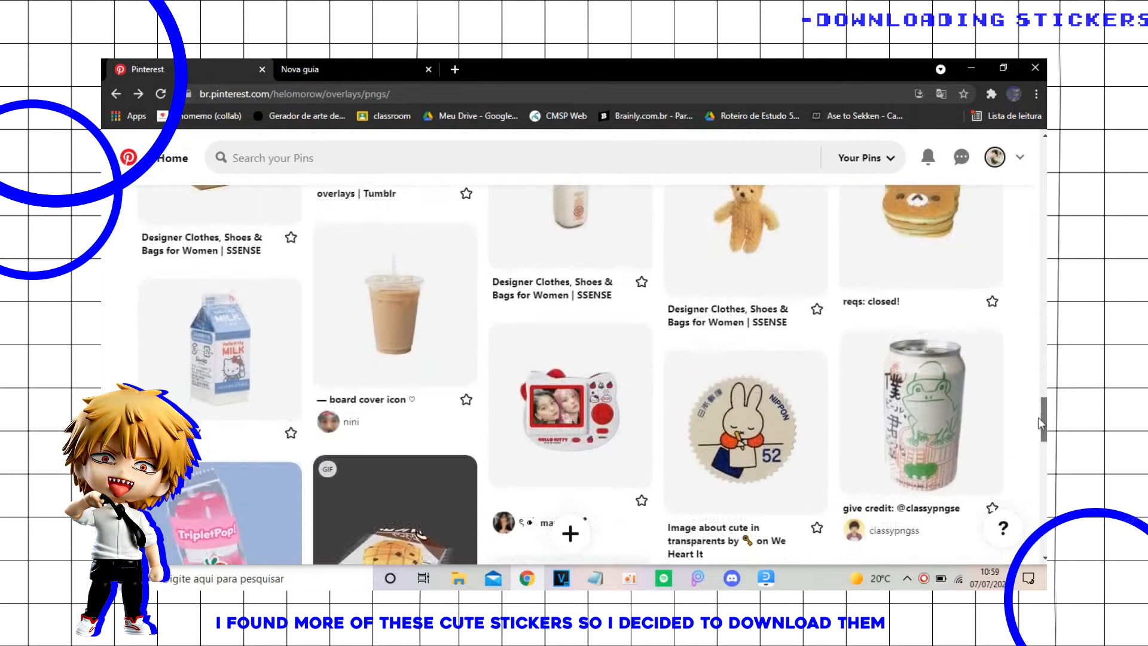
scroll(1035, 442, "down", 15)
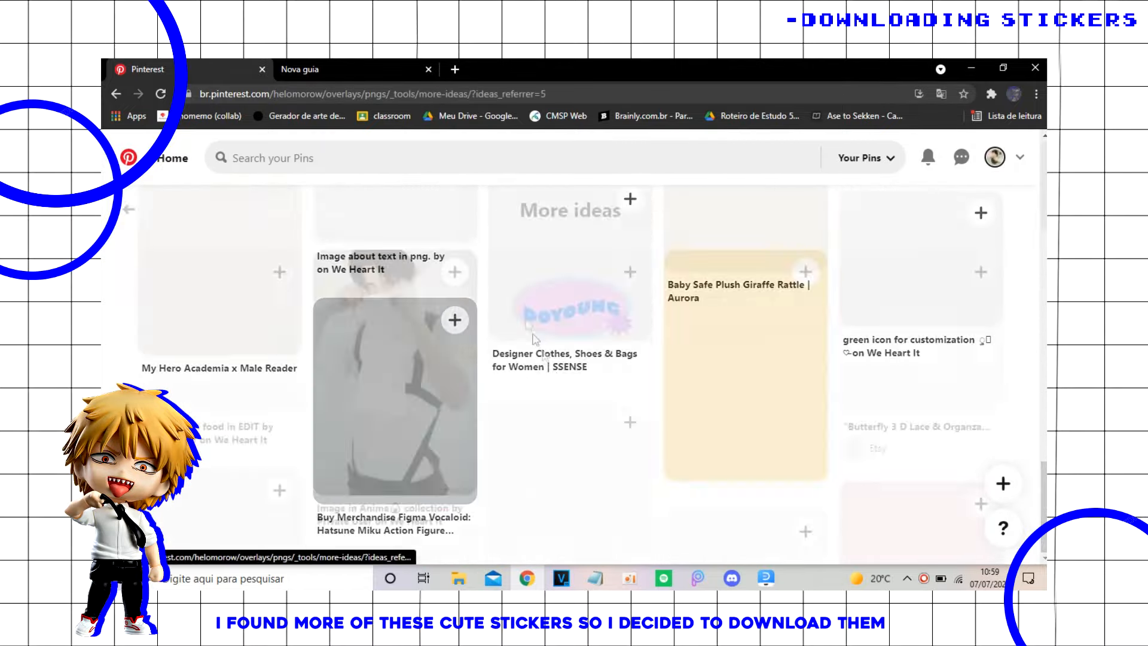
scroll(730, 381, "down", 15)
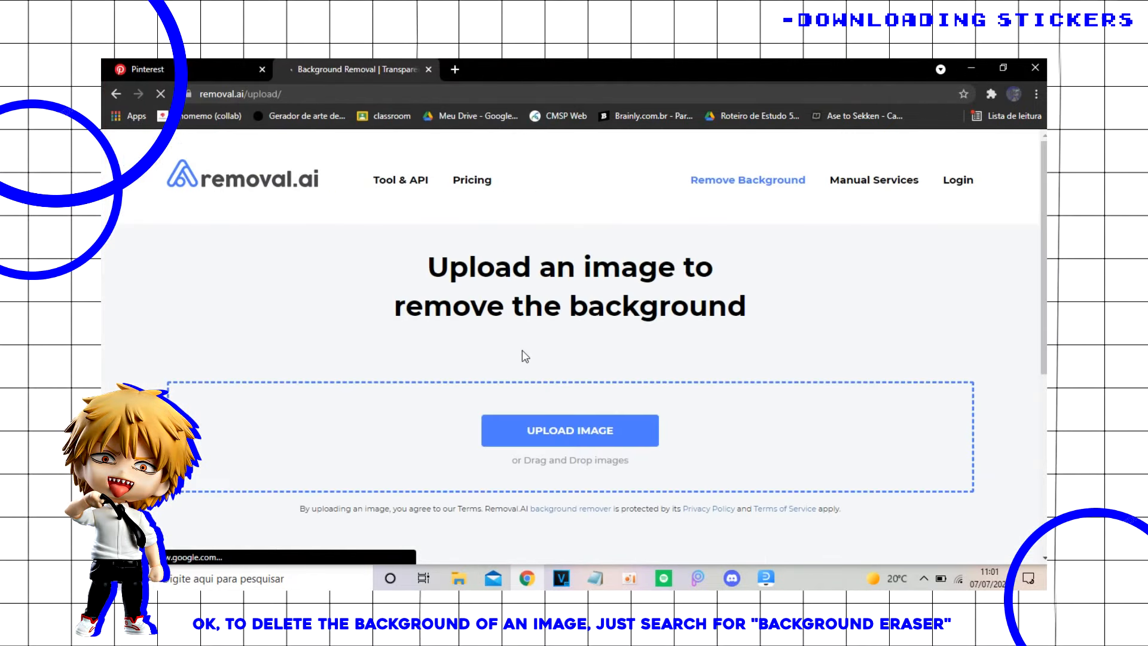
Download the preview-size version of the purple "boom" sticker with its background removed in removal.ai.
scroll(805, 303, "down", 4)
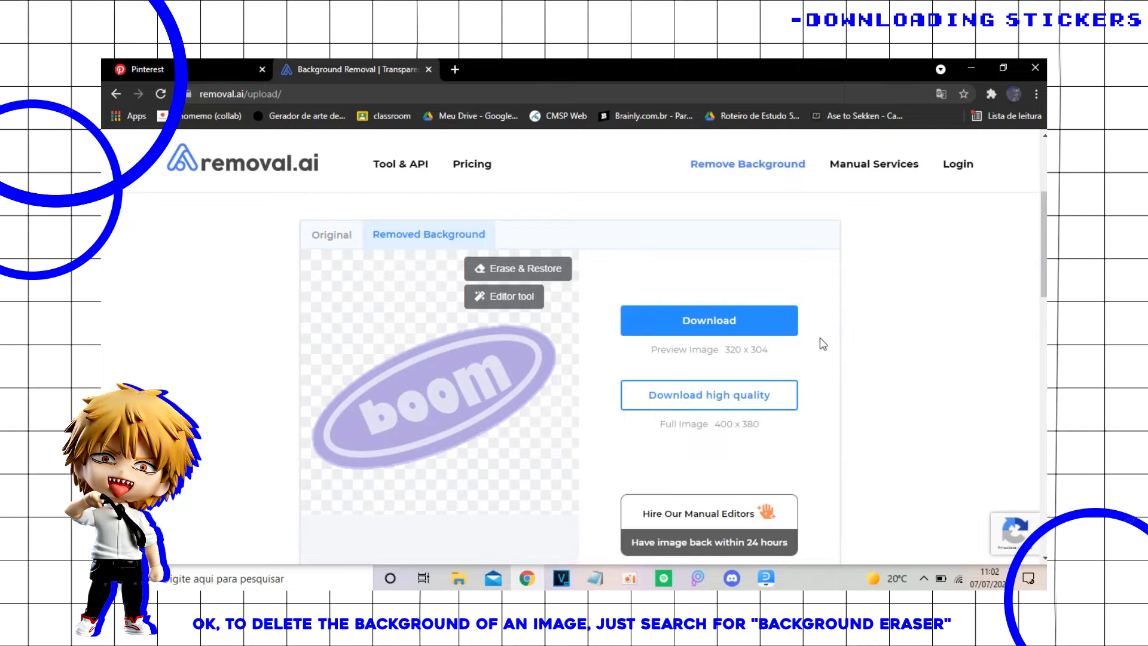
scroll(821, 344, "down", 1)
left_click(703, 267)
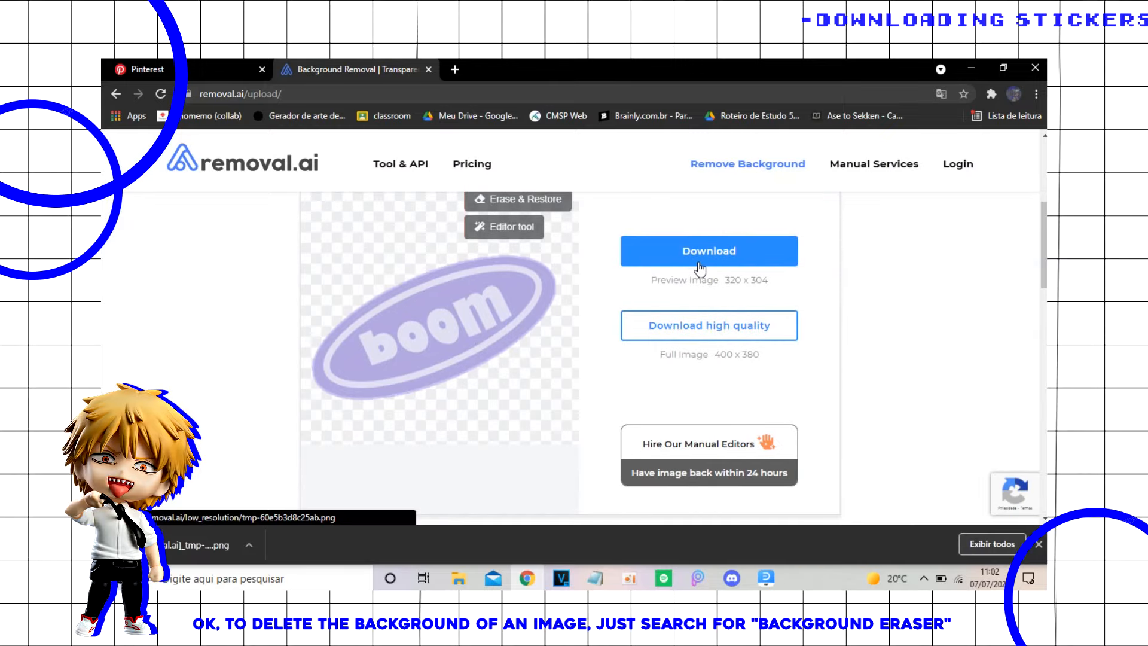
Upload another sticker image for background removal and download its preview-size result.
scroll(700, 269, "up", 5)
left_click(568, 294)
scroll(489, 269, "down", 5)
double_click(350, 179)
scroll(586, 357, "down", 4)
scroll(586, 357, "down", 1)
left_click(1039, 545)
scroll(692, 397, "up", 1)
scroll(605, 382, "down", 2)
scroll(605, 383, "up", 2)
left_click(747, 326)
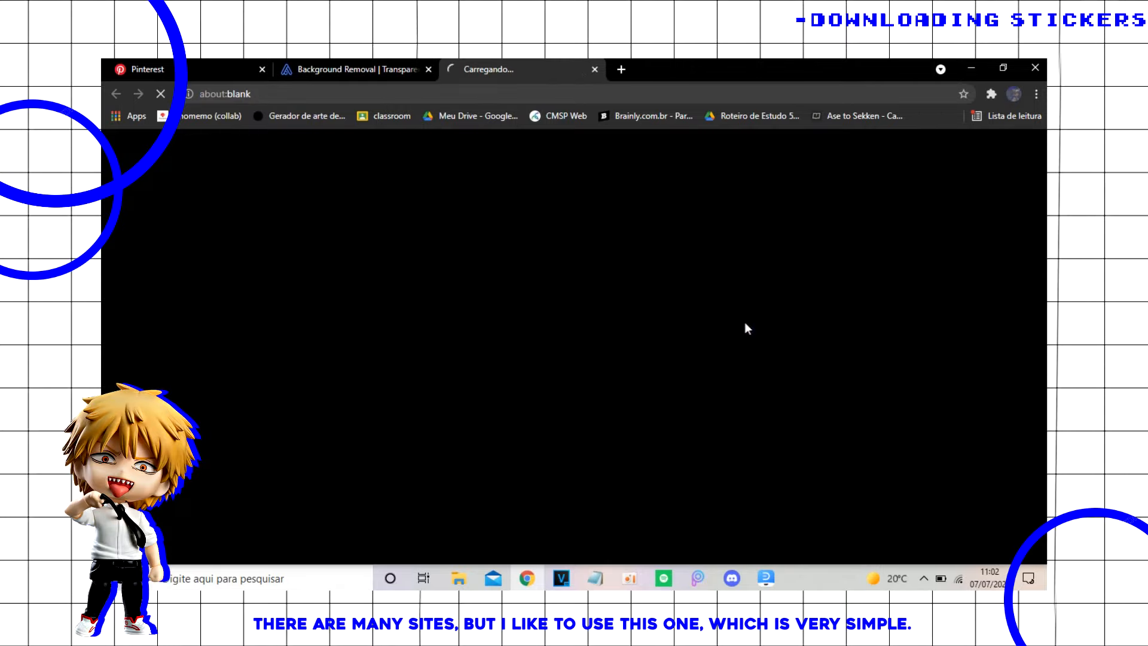
Upload the green frog plush image from the digital anime journal folder to remove its background.
scroll(539, 295, "up", 5)
left_click(538, 295)
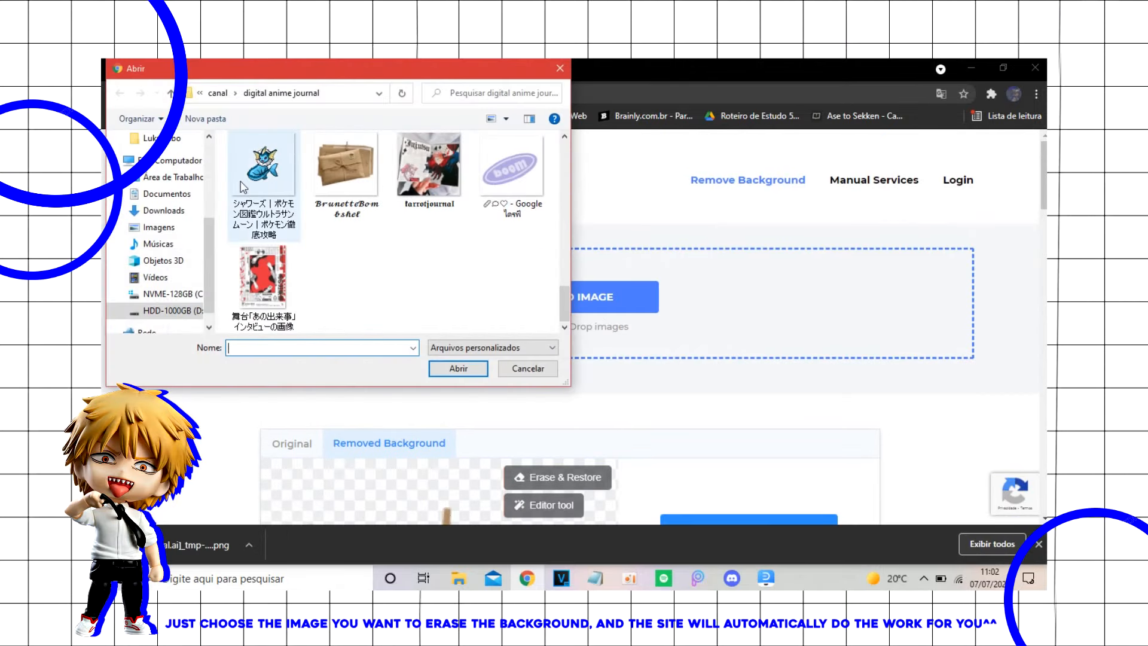
scroll(242, 186, "up", 5)
left_click_drag(565, 254, 564, 204)
left_click(268, 275)
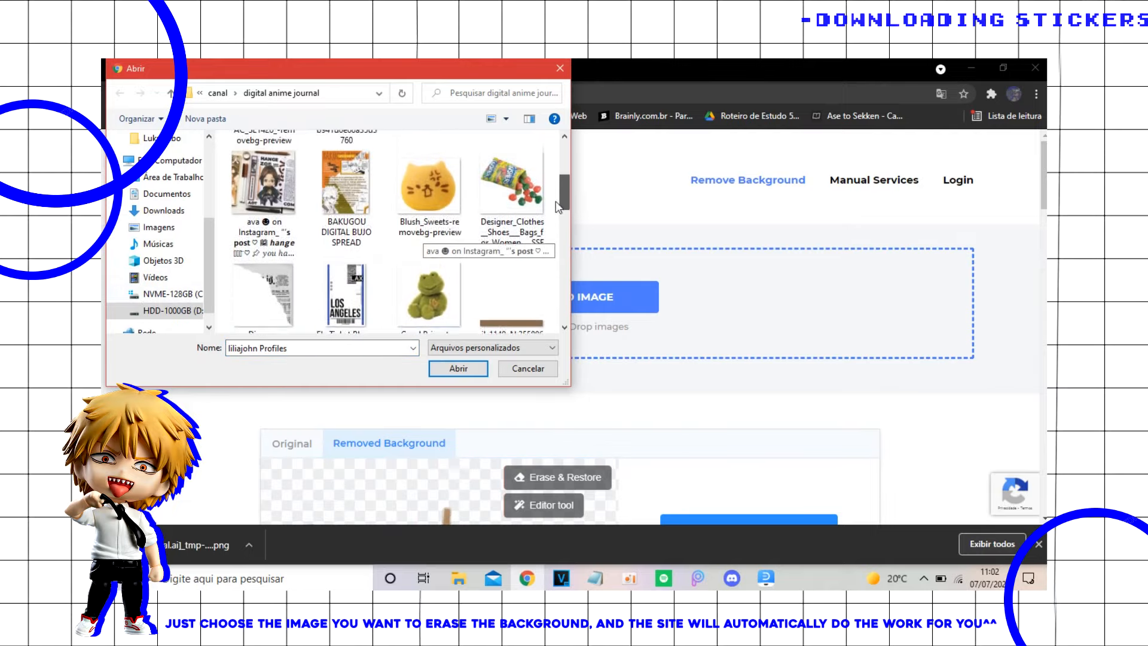
left_click(432, 293)
left_click(462, 370)
scroll(467, 377, "down", 5)
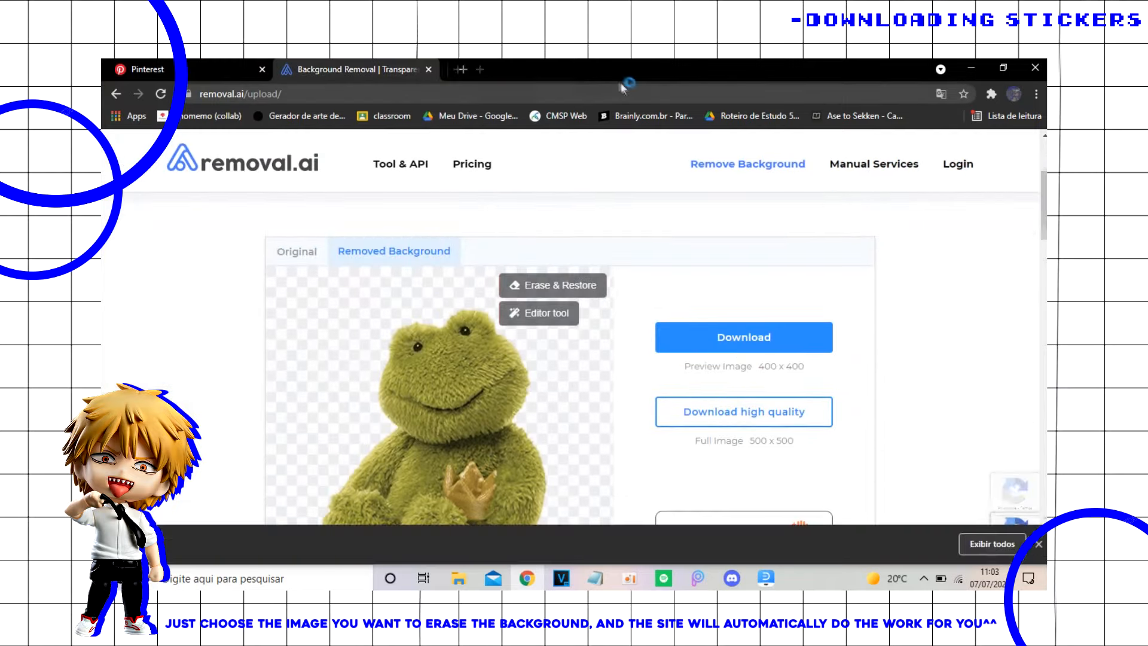
scroll(576, 308, "up", 3)
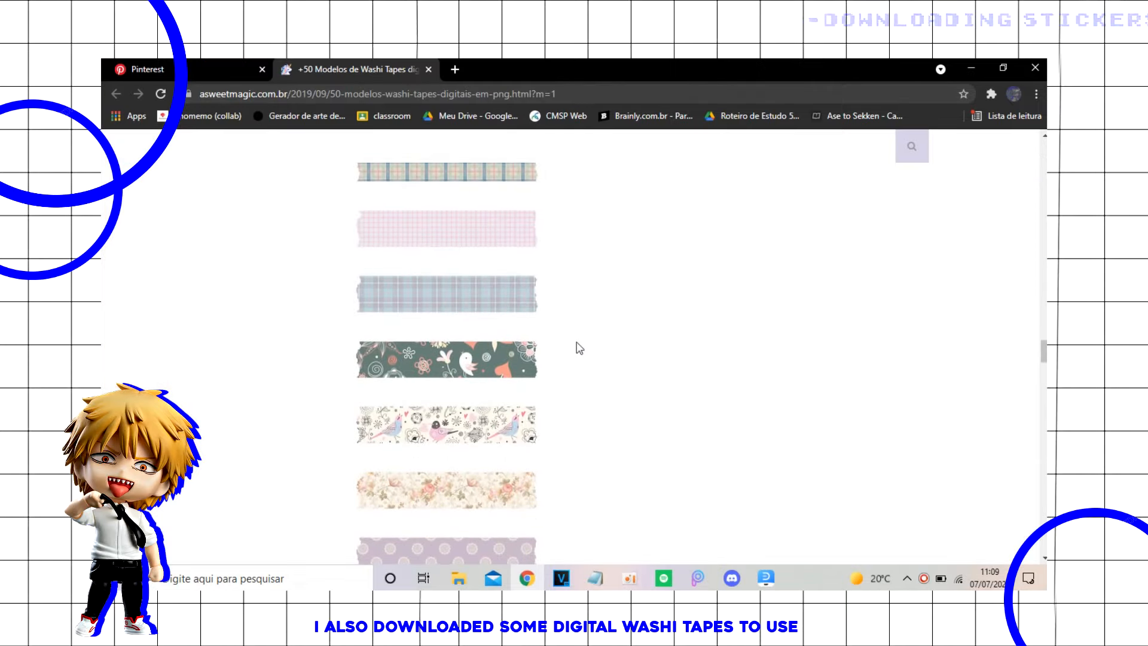
Look through the digital washi tape PNG designs on the asweetmagic.com.br page.
scroll(577, 344, "down", 10)
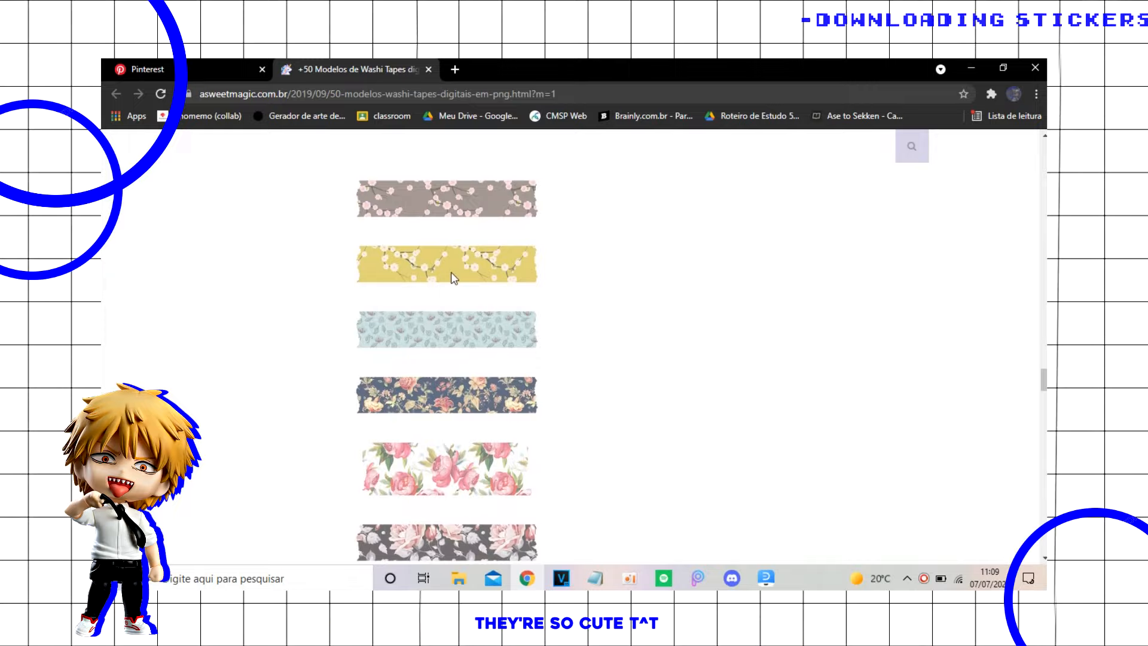
scroll(453, 338, "down", 10)
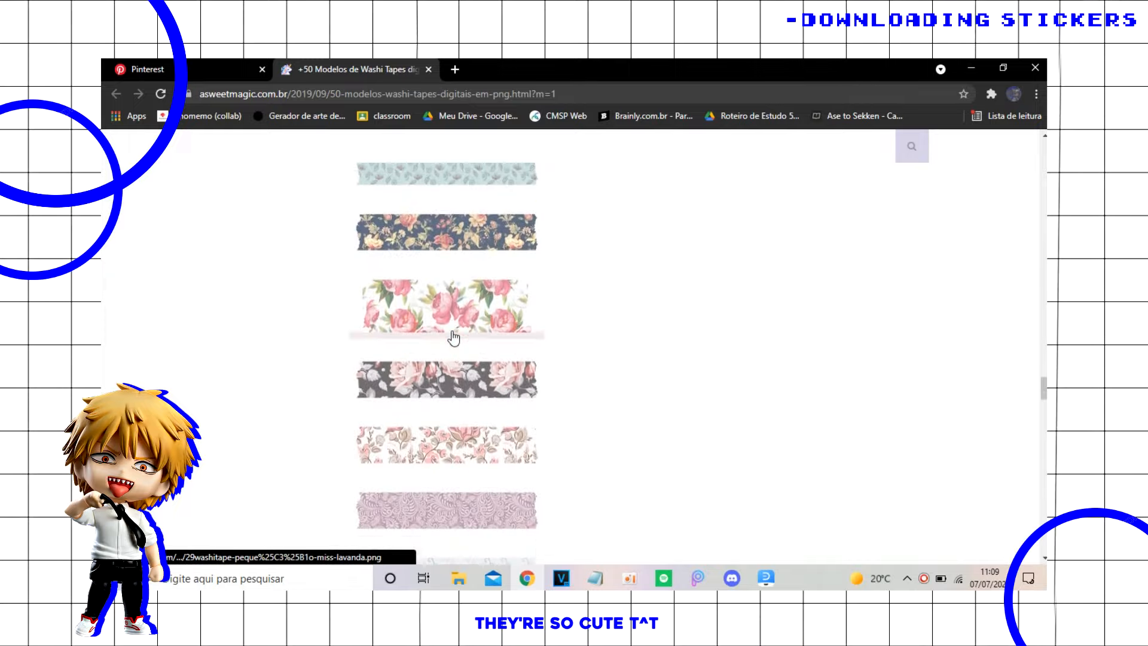
scroll(453, 331, "down", 6)
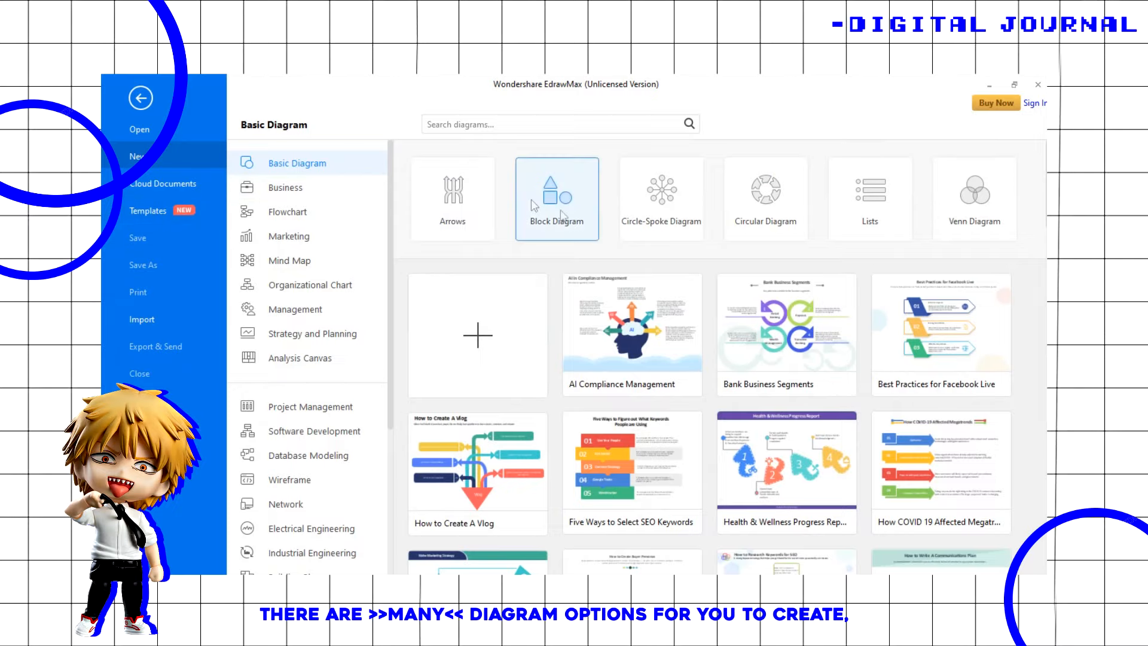
Switch to EdrawMax and look through the Basic Diagram templates for a new document.
scroll(1036, 309, "down", 1)
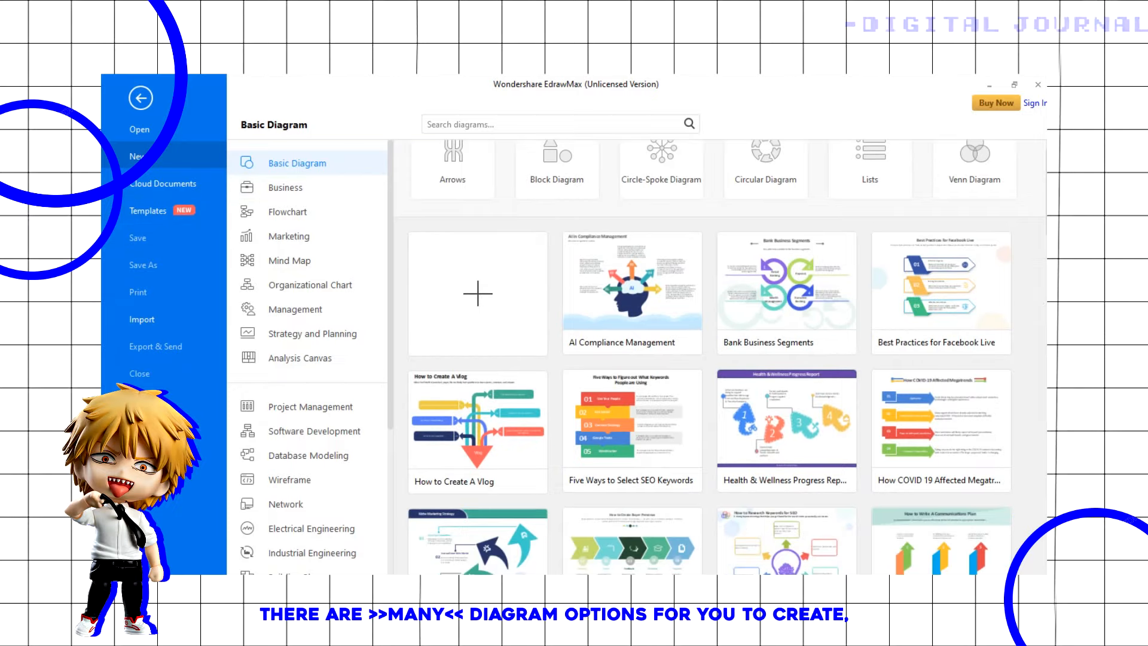
scroll(711, 358, "down", 6)
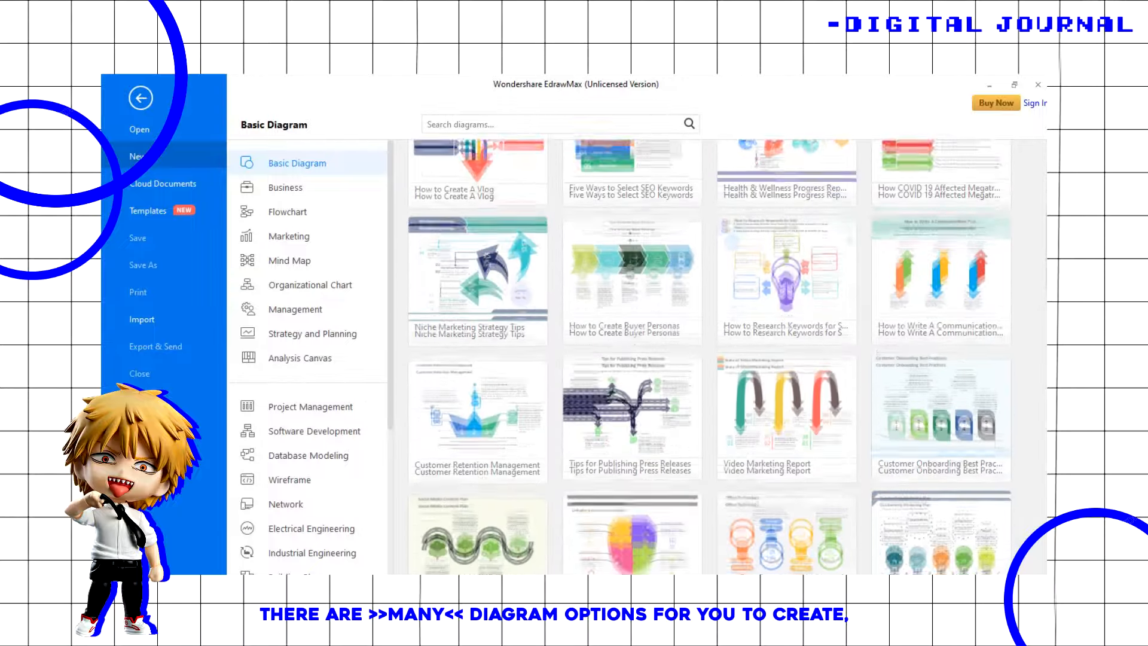
scroll(710, 356, "down", 12)
scroll(711, 356, "down", 10)
scroll(484, 238, "down", 8)
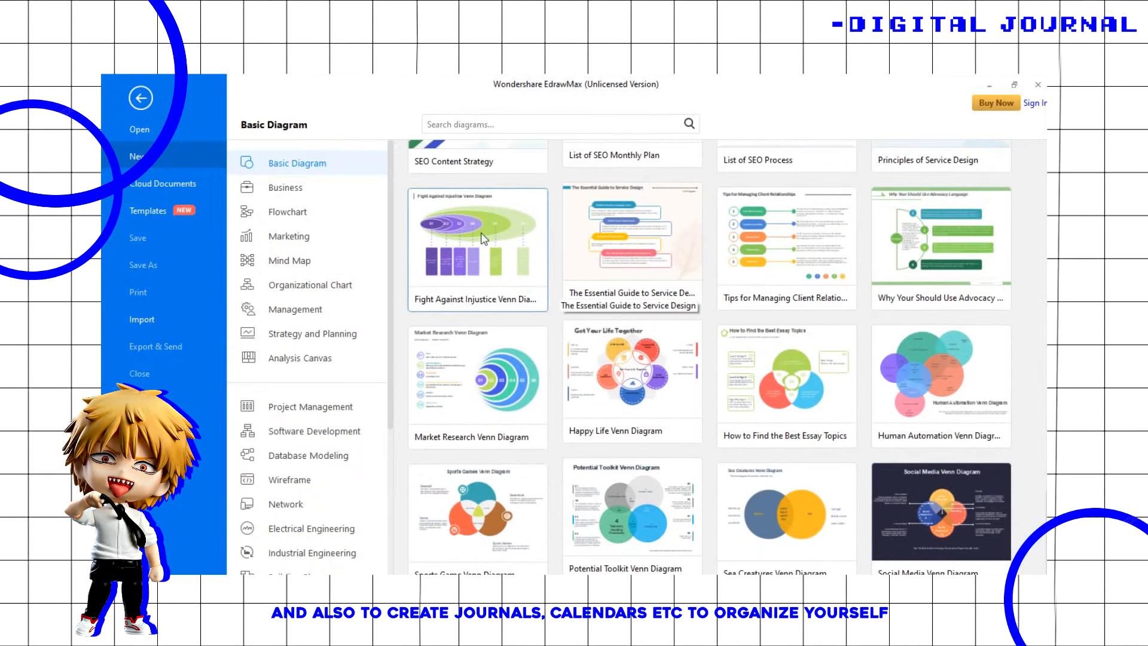
Look through the Business, Flowchart, Marketing, Mind Map and Project Management template categories.
left_click(295, 189)
scroll(739, 340, "down", 3)
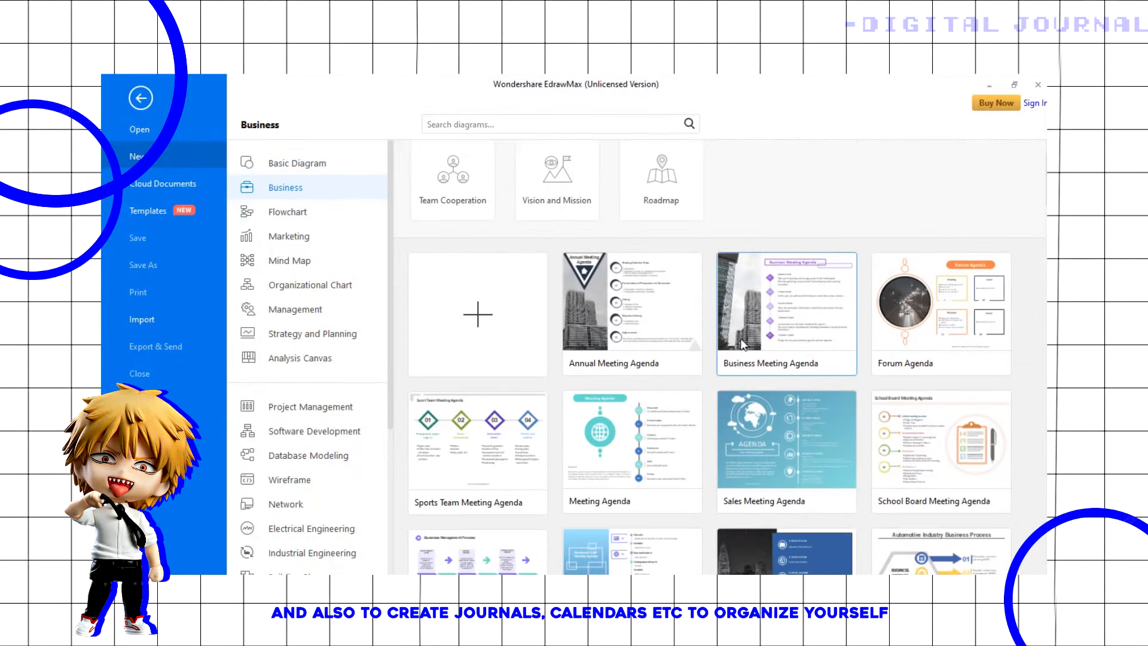
left_click(340, 218)
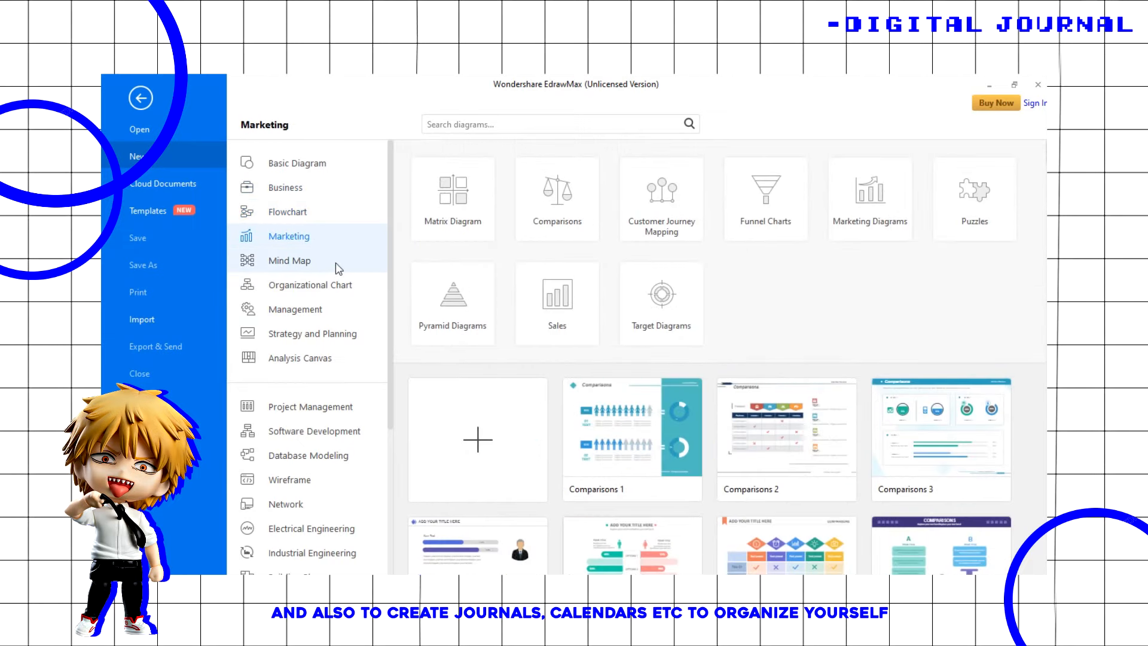
left_click(338, 268)
scroll(338, 394, "down", 3)
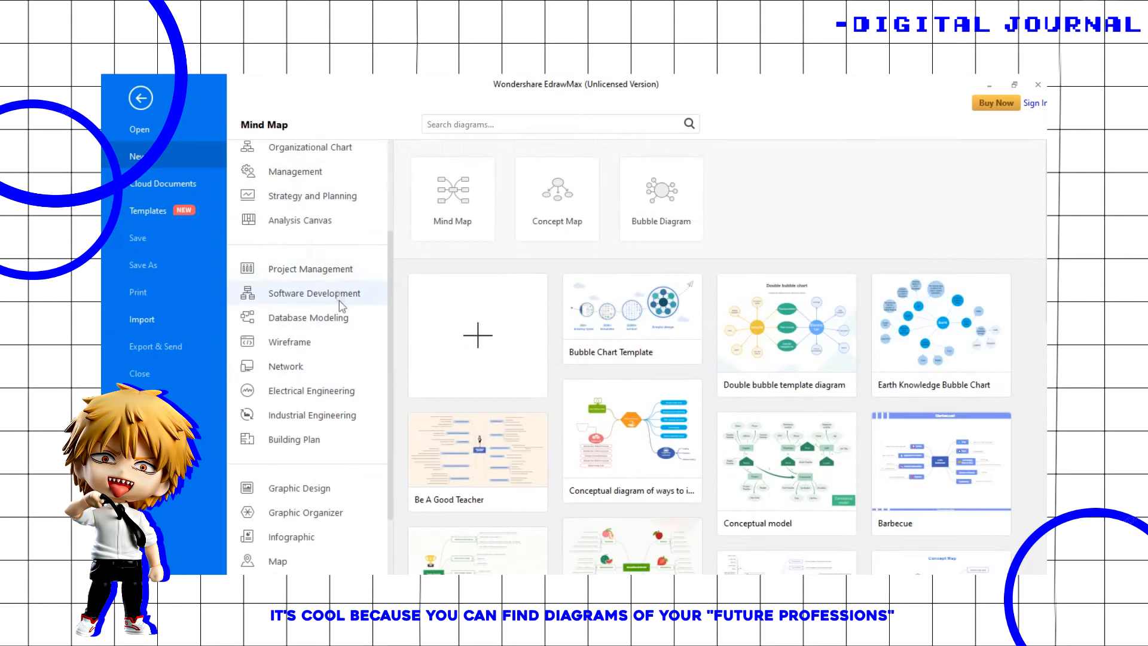
left_click(340, 272)
scroll(569, 347, "down", 3)
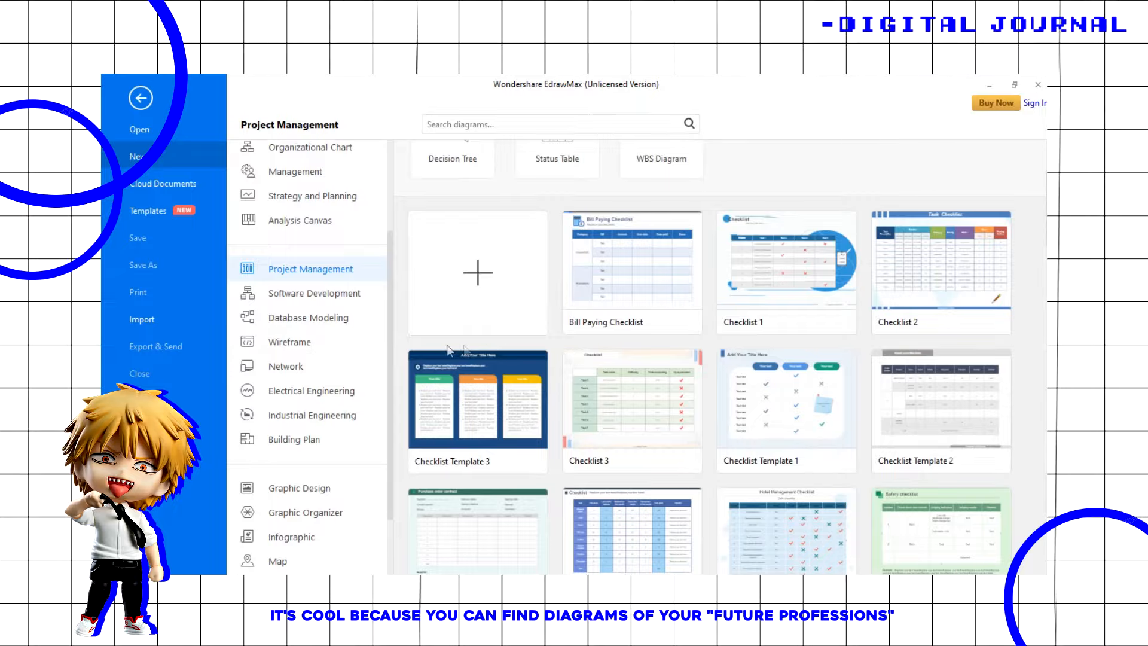
Show the Graphic Design category and look through its brochure and certificate templates.
scroll(360, 382, "down", 2)
left_click(323, 419)
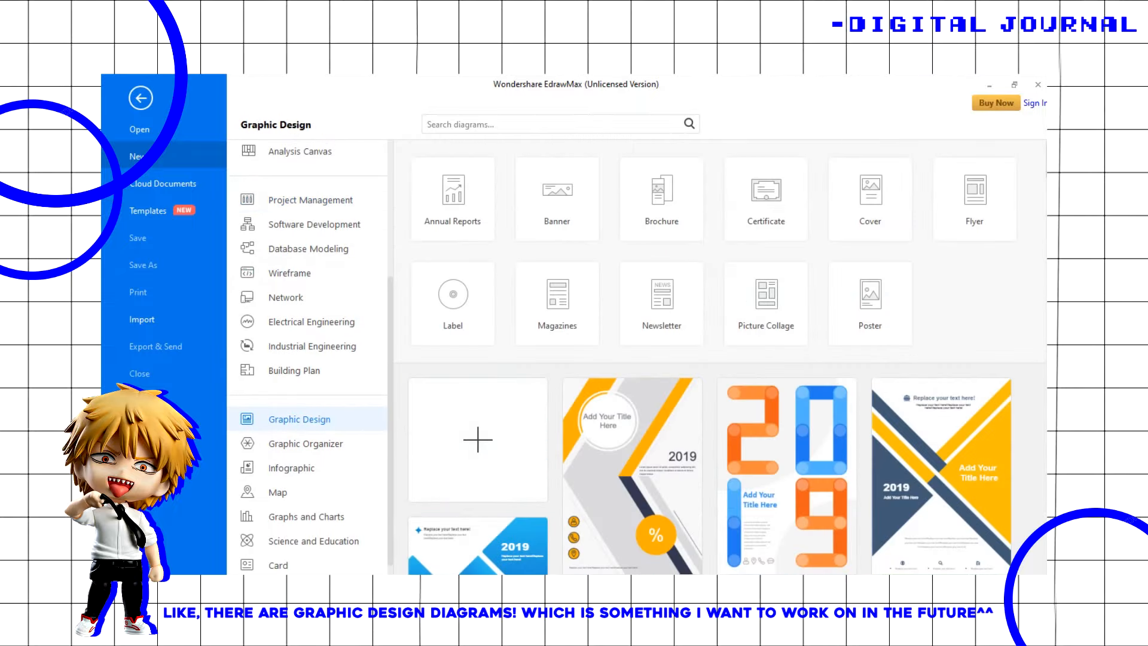
scroll(711, 358, "down", 10)
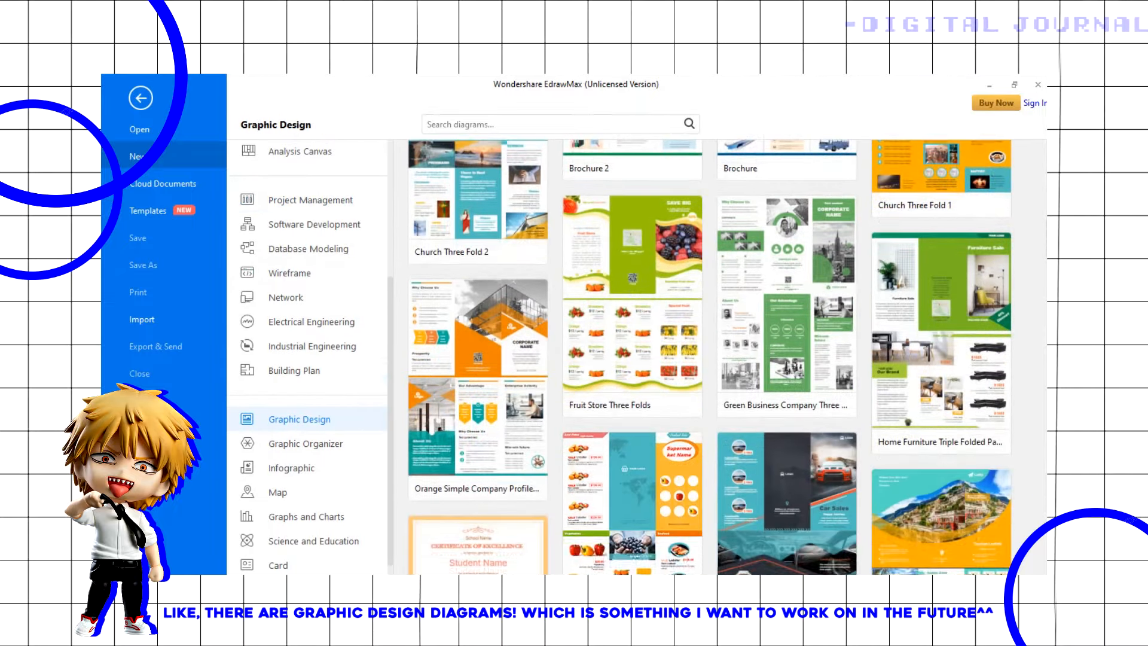
scroll(709, 357, "down", 1)
scroll(710, 357, "down", 3)
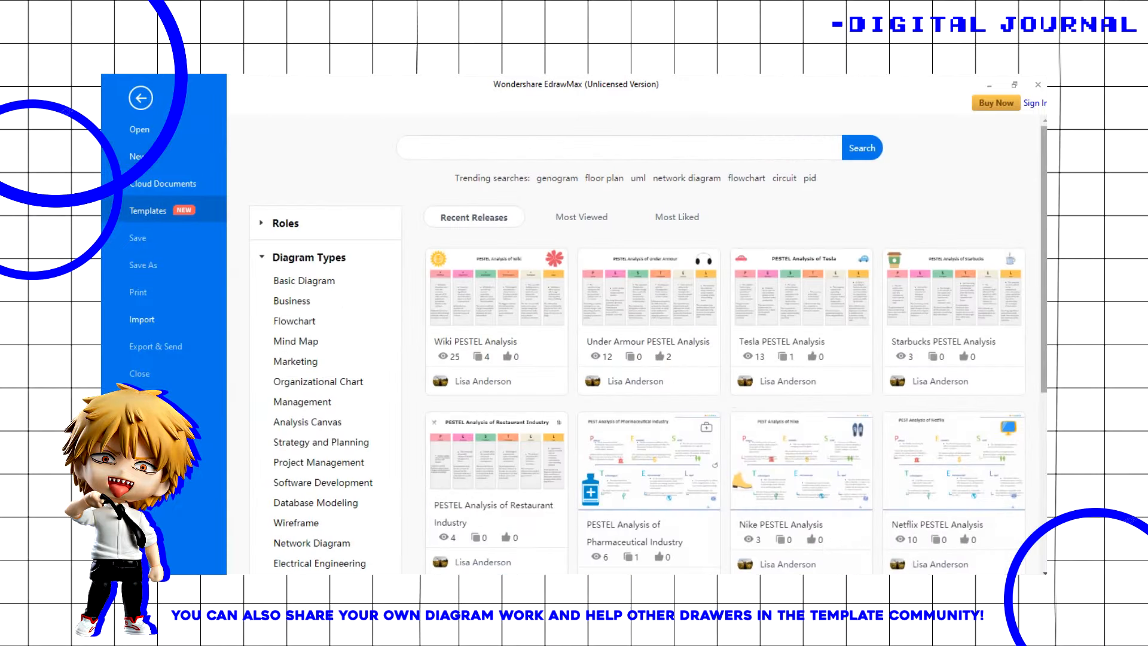
Look through the recent releases in the template community and return to the new-diagram categories.
scroll(649, 346, "down", 5)
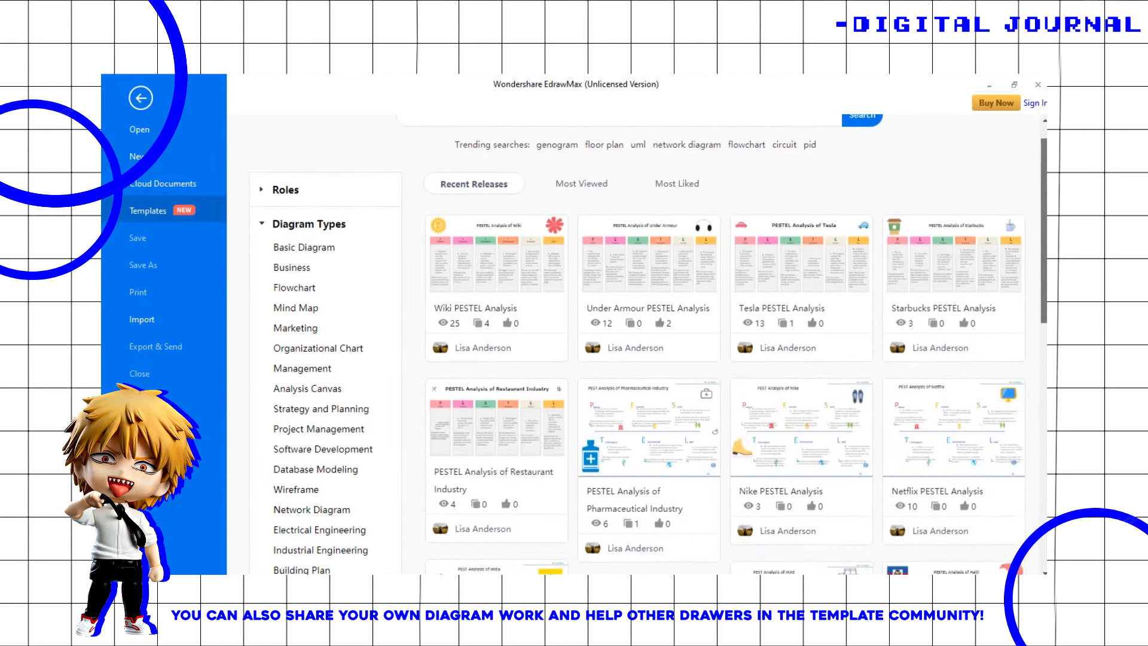
scroll(271, 218, "down", 5)
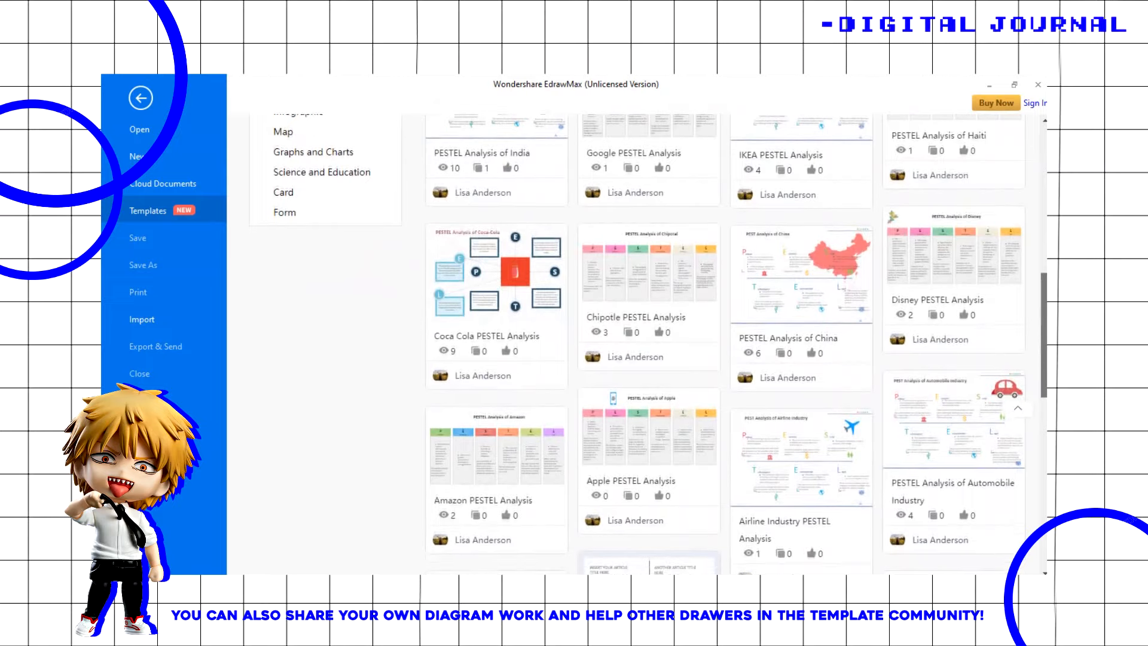
scroll(271, 218, "up", 10)
left_click(153, 143)
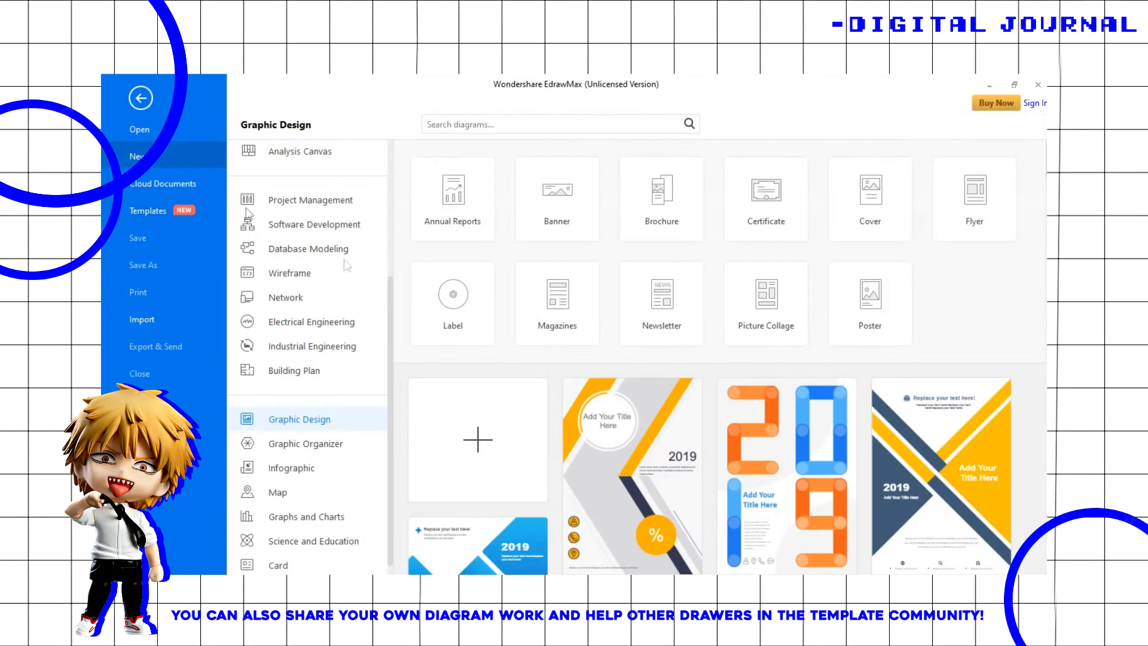
Create a new blank drawing from the Basic Diagram category.
scroll(346, 266, "up", 4)
left_click(278, 163)
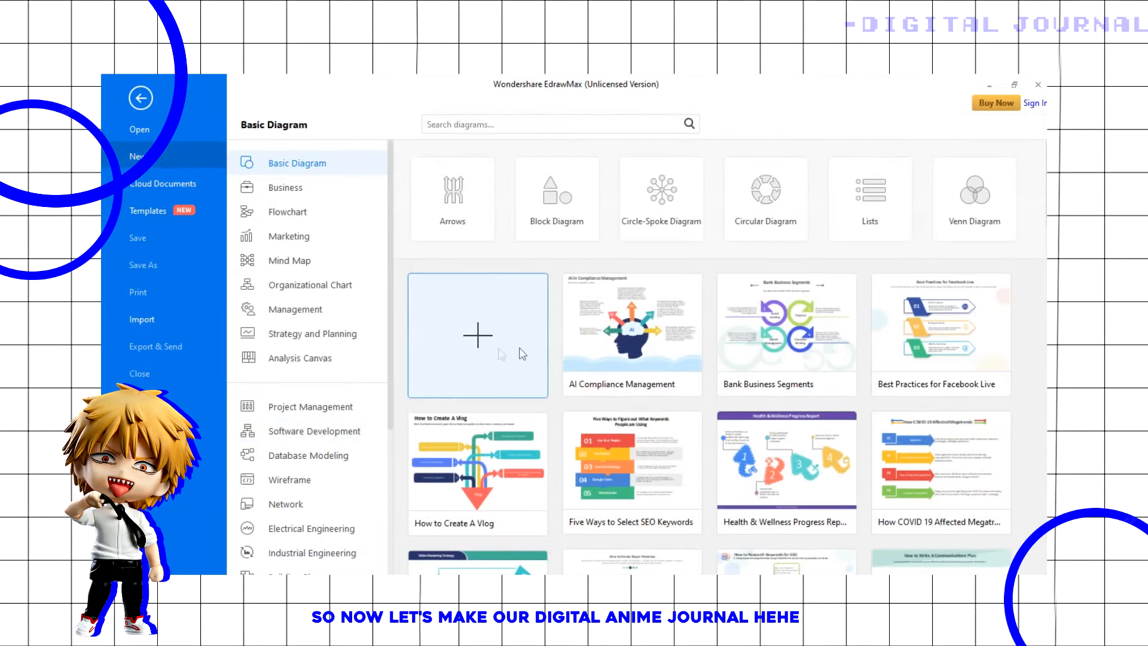
left_click(486, 339)
scroll(568, 438, "down", 4)
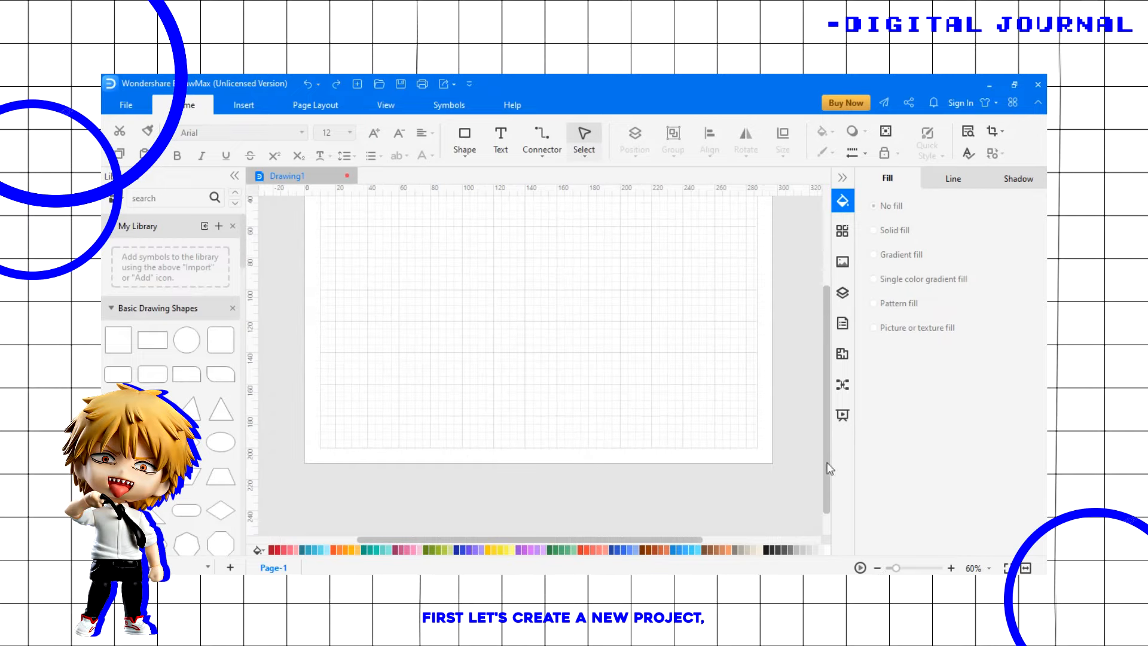
Set the page orientation to portrait and look through the preset page sizes.
left_click(316, 104)
left_click(218, 158)
left_click(220, 180)
left_click(877, 567)
left_click(877, 568)
left_click_drag(827, 459, 827, 460)
left_click(172, 161)
scroll(333, 502, "down", 5)
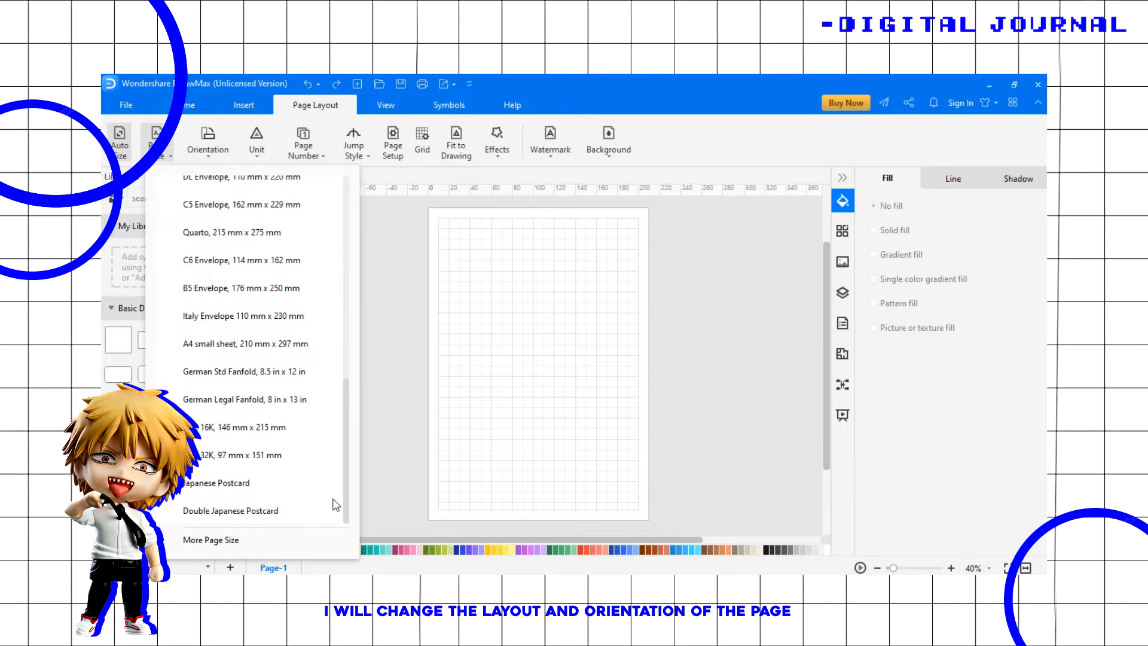
left_click(730, 384)
Insert the dot grid paper picture and stretch it to cover the whole page.
left_click(245, 107)
left_click(210, 140)
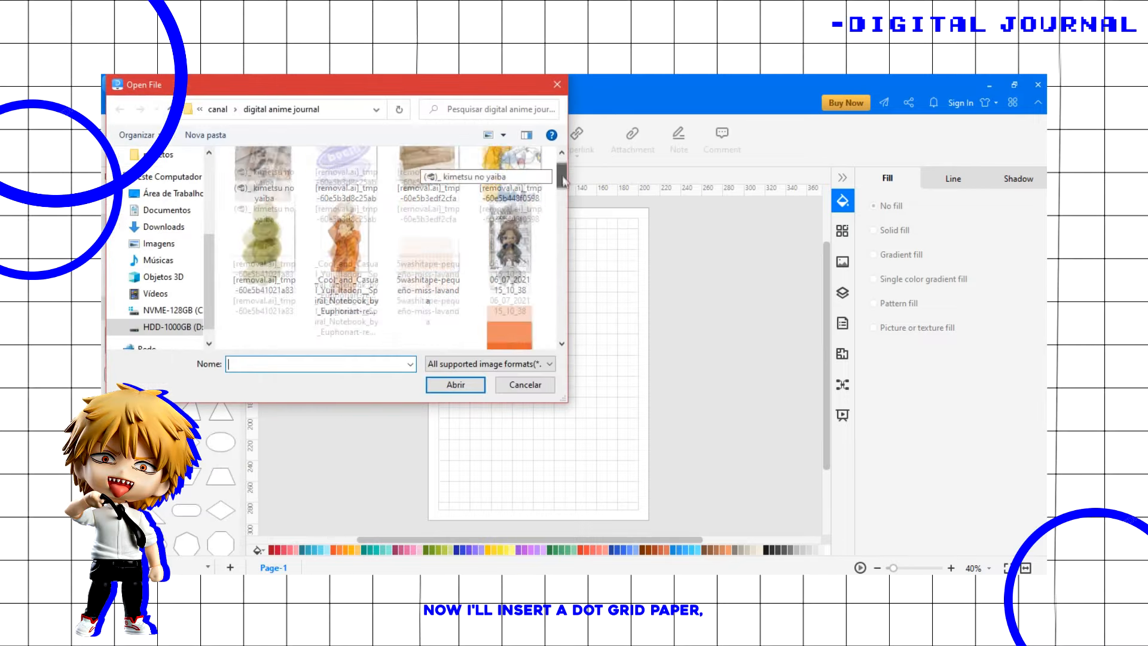
scroll(394, 245, "down", 2)
left_click(264, 251)
left_click(464, 385)
left_click(689, 366)
left_click_drag(651, 515, 654, 522)
left_click_drag(604, 469, 578, 440)
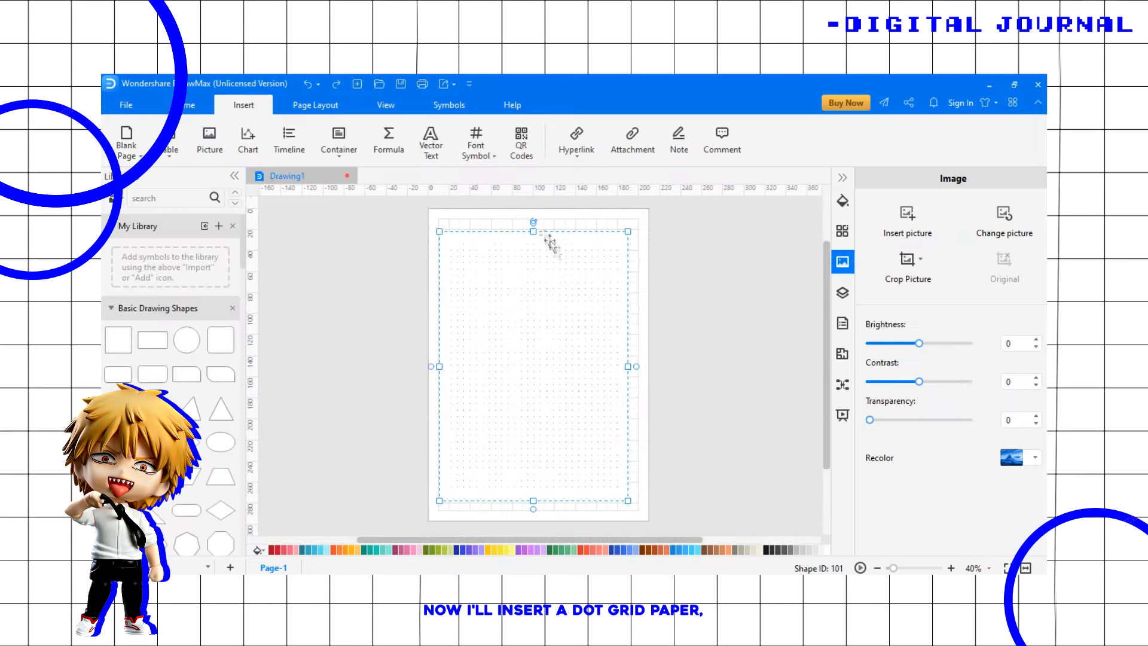
left_click_drag(538, 229, 537, 220)
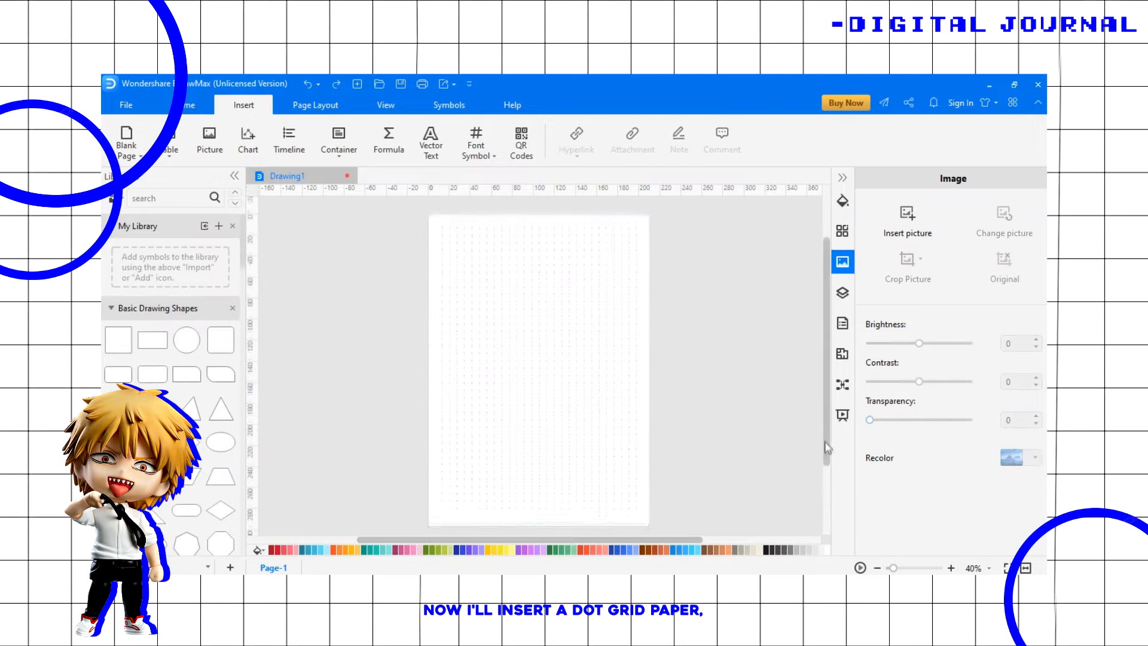
Save the project as "page 1" in the digital anime journal folder.
left_click(400, 83)
left_click(518, 263)
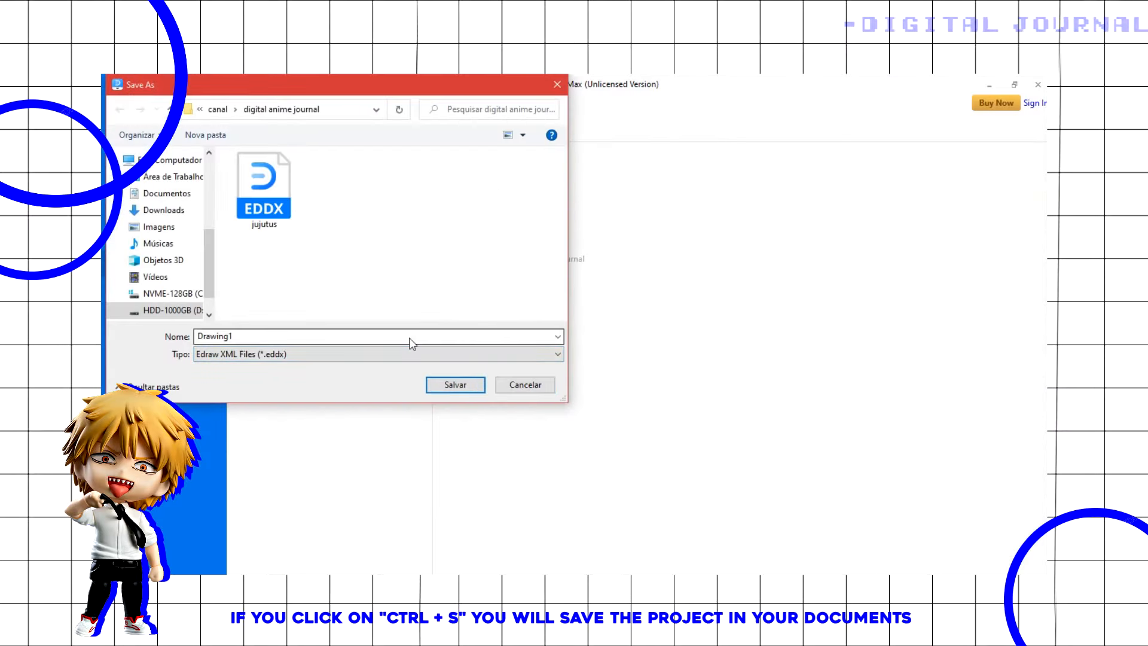
left_click(451, 385)
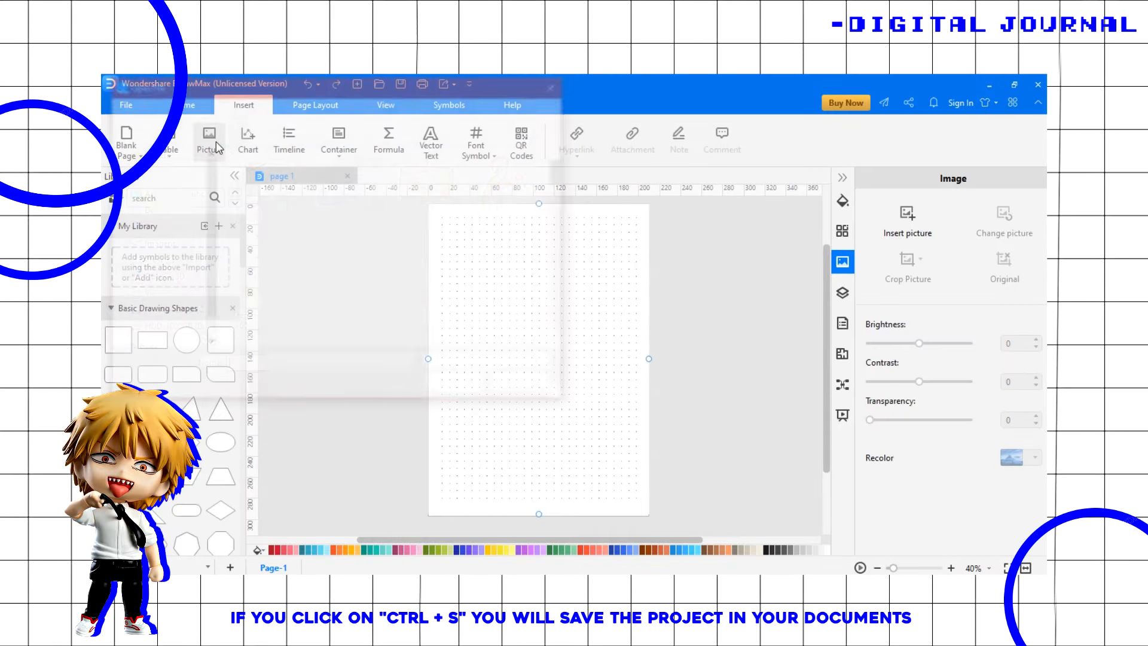
Insert the plain red square picture, scale it down and place it in the page's upper-left corner.
left_click(215, 147)
scroll(419, 251, "down", 5)
left_click(344, 186)
left_click(456, 385)
left_click_drag(611, 439, 564, 404)
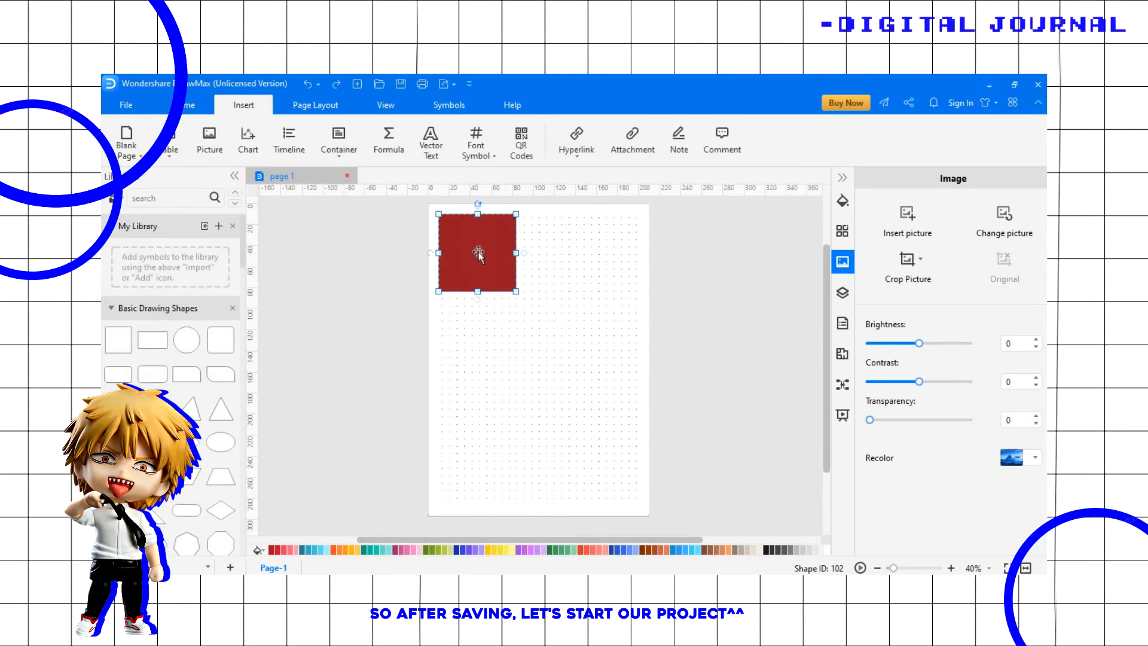
Insert the picture "download (2)", scale it down and centre it on the red square so a red border remains.
left_click(212, 142)
left_click_drag(562, 170, 563, 251)
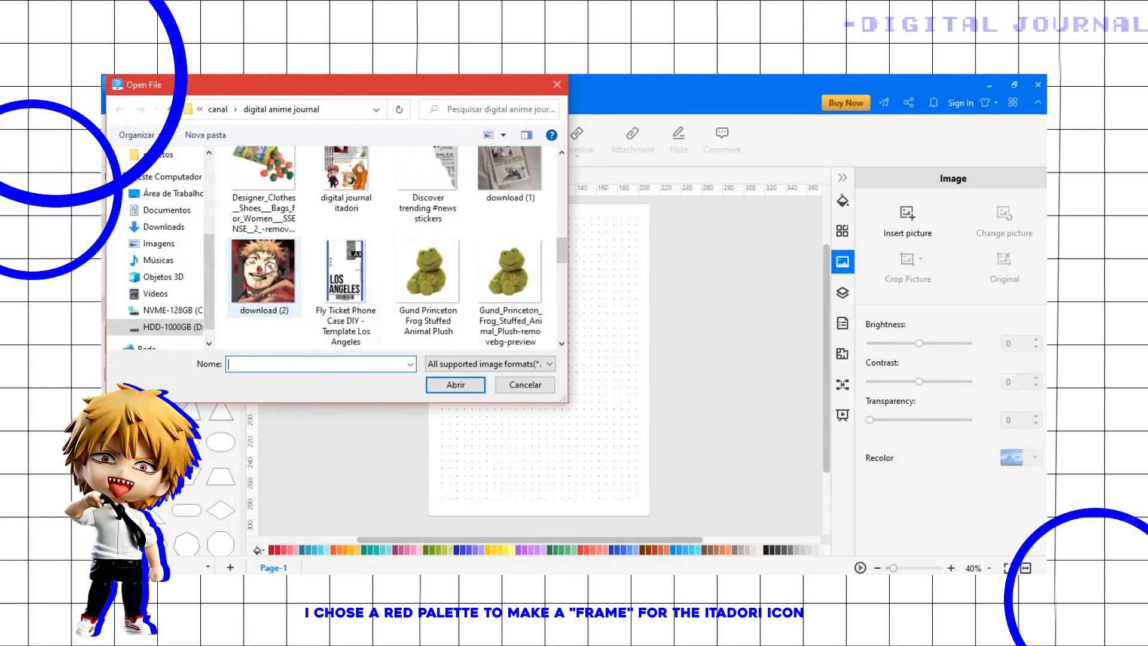
left_click(264, 277)
left_click(455, 384)
left_click_drag(611, 435, 549, 376)
left_click_drag(483, 278, 477, 255)
left_click(386, 325)
Insert a second red square picture and place it overlapping the lower-right corner of the first framed portrait.
left_click_drag(894, 567, 903, 568)
left_click_drag(826, 404, 826, 320)
left_click_drag(678, 539, 565, 539)
left_click(209, 141)
left_click_drag(564, 166, 563, 213)
left_click(341, 251)
left_click(467, 385)
left_click(878, 568)
left_click_drag(483, 348, 625, 441)
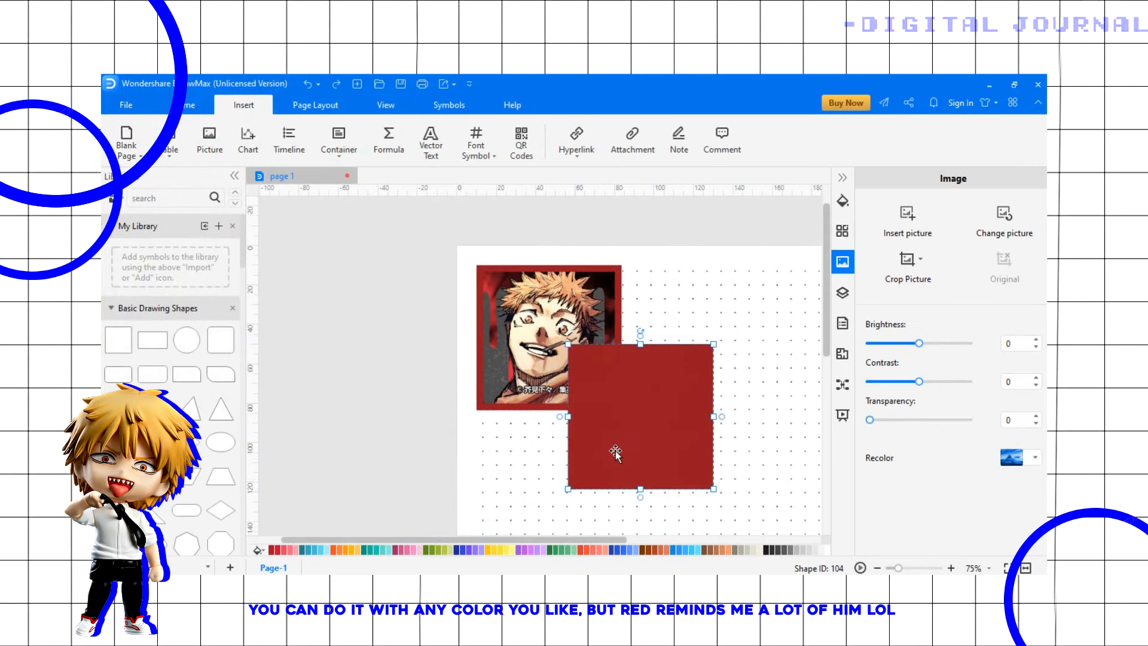
Insert the portrait of Itadori with the red hood, scale it down and centre it on the second red square.
left_click(215, 139)
scroll(564, 203, "down", 5)
double_click(526, 270)
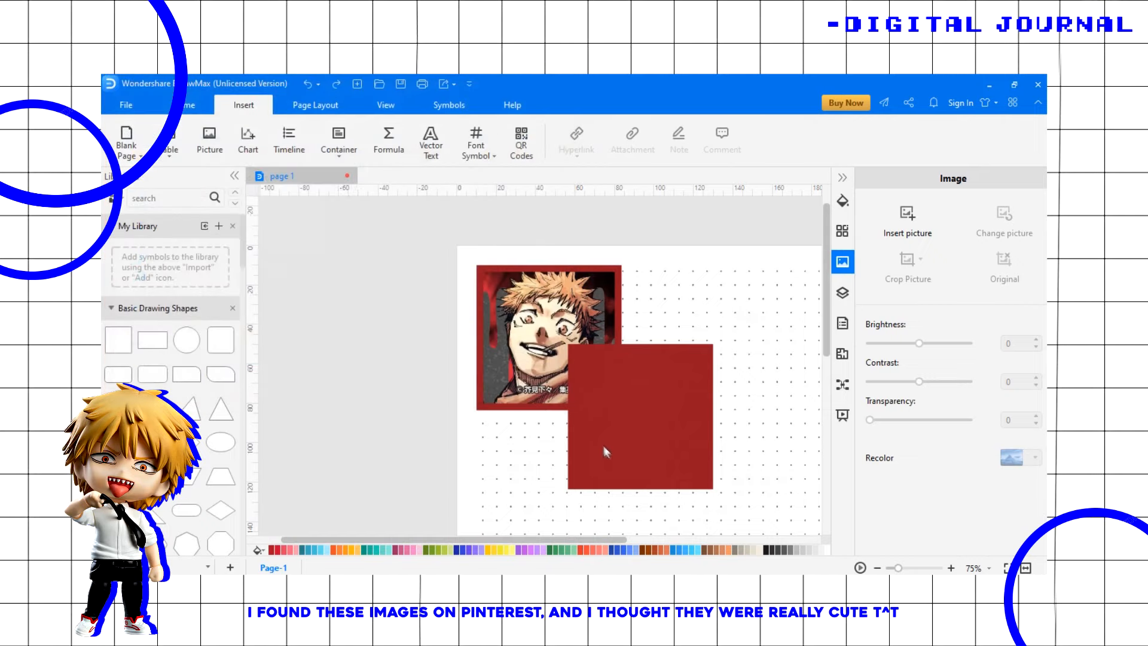
left_click_drag(640, 474, 578, 404)
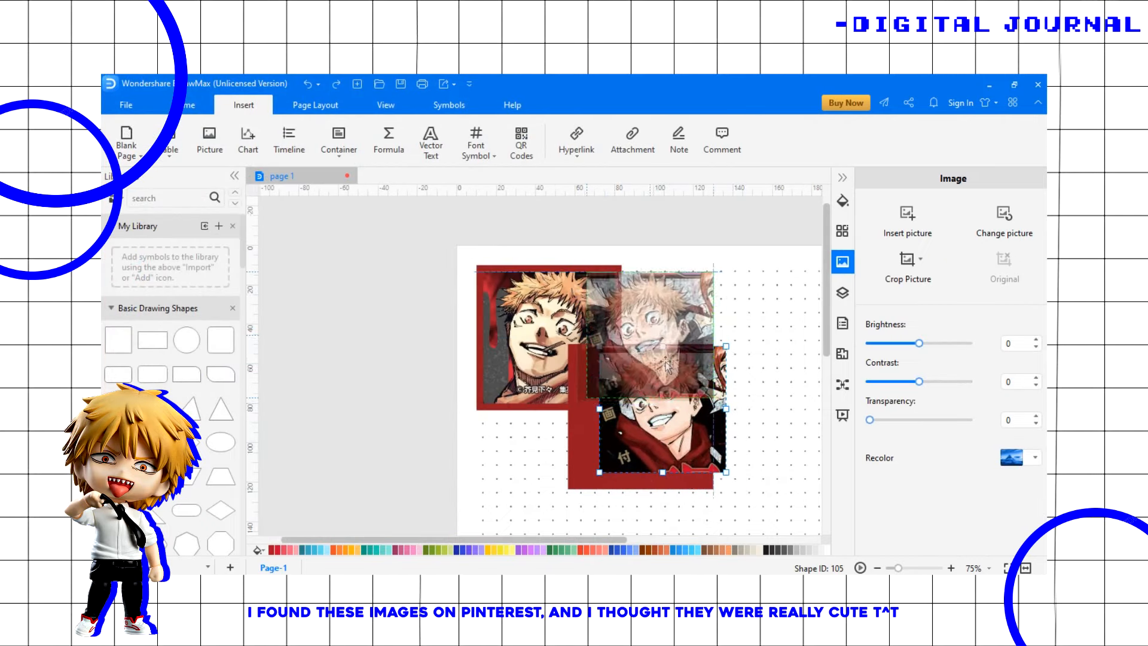
left_click_drag(547, 341, 641, 421)
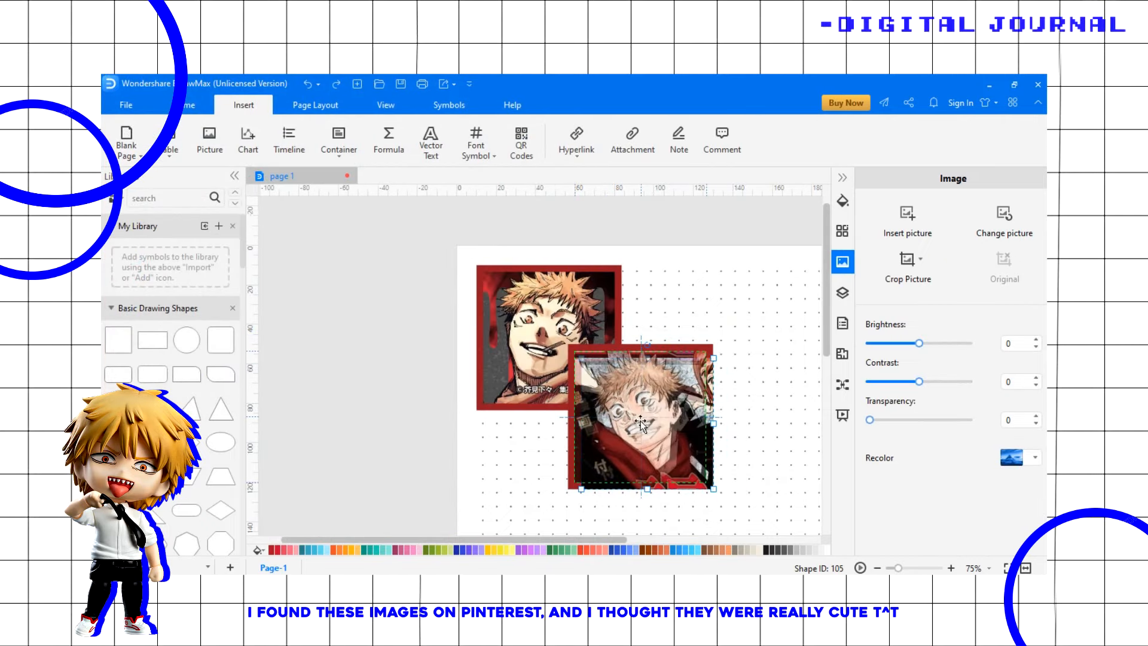
left_click_drag(899, 568, 900, 568)
scroll(807, 349, "up", 3)
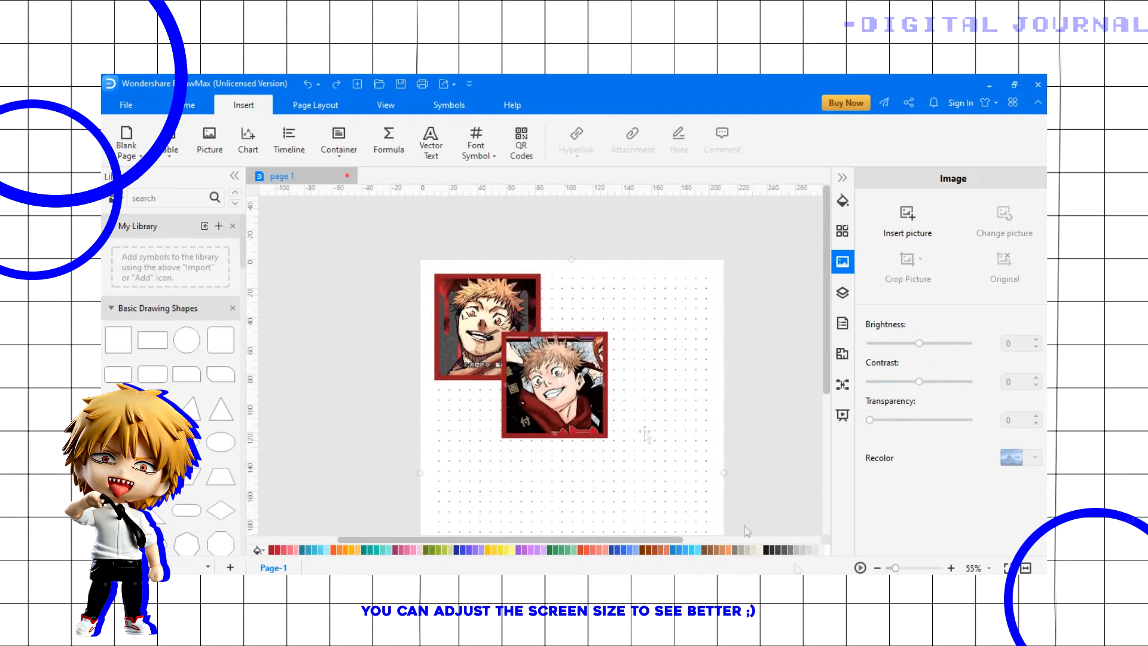
Insert the torn newsprint picture and place it in the page's upper-right corner.
scroll(645, 435, "down", 2)
left_click(210, 141)
scroll(395, 257, "down", 3)
left_click(441, 206)
left_click(475, 386)
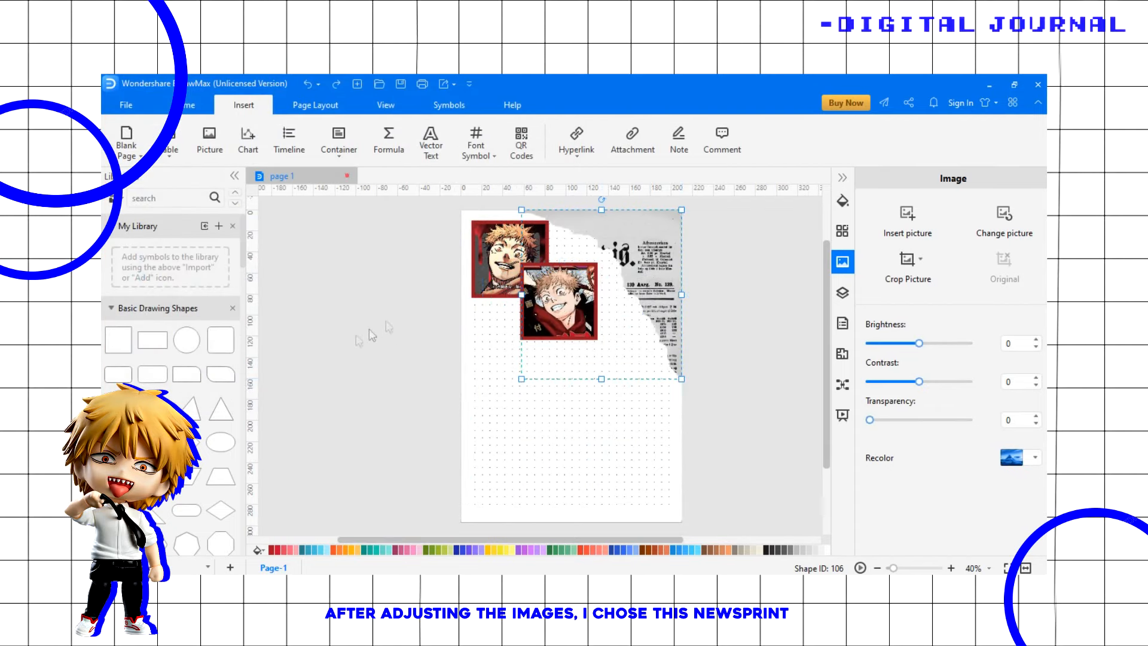
Shrink both framed portraits slightly, keeping each portrait inside its red square border.
left_click_drag(896, 569, 897, 570)
left_click_drag(826, 408, 797, 372)
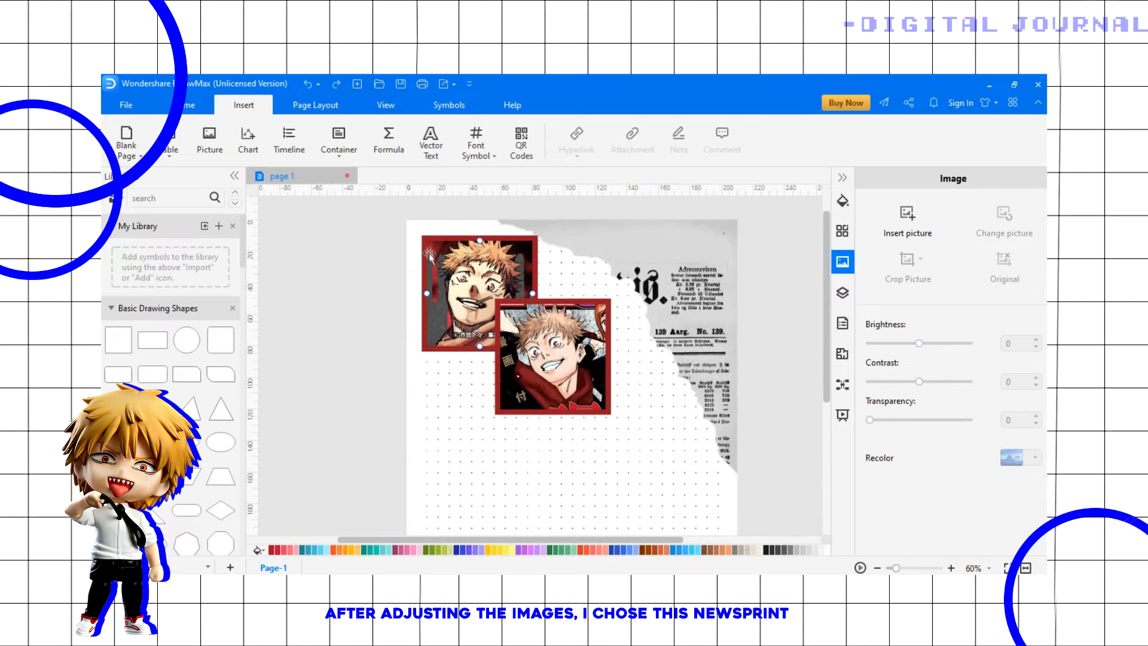
scroll(429, 254, "up", 4)
left_click_drag(426, 247, 432, 253)
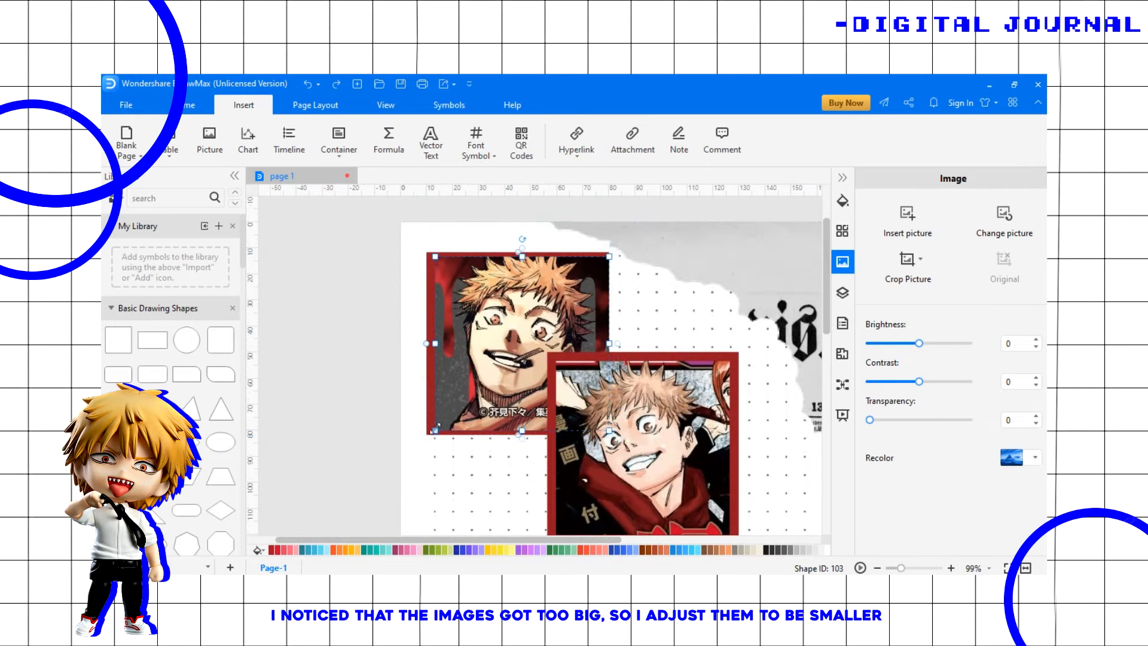
scroll(514, 420, "down", 4)
scroll(627, 378, "up", 2)
left_click(627, 378)
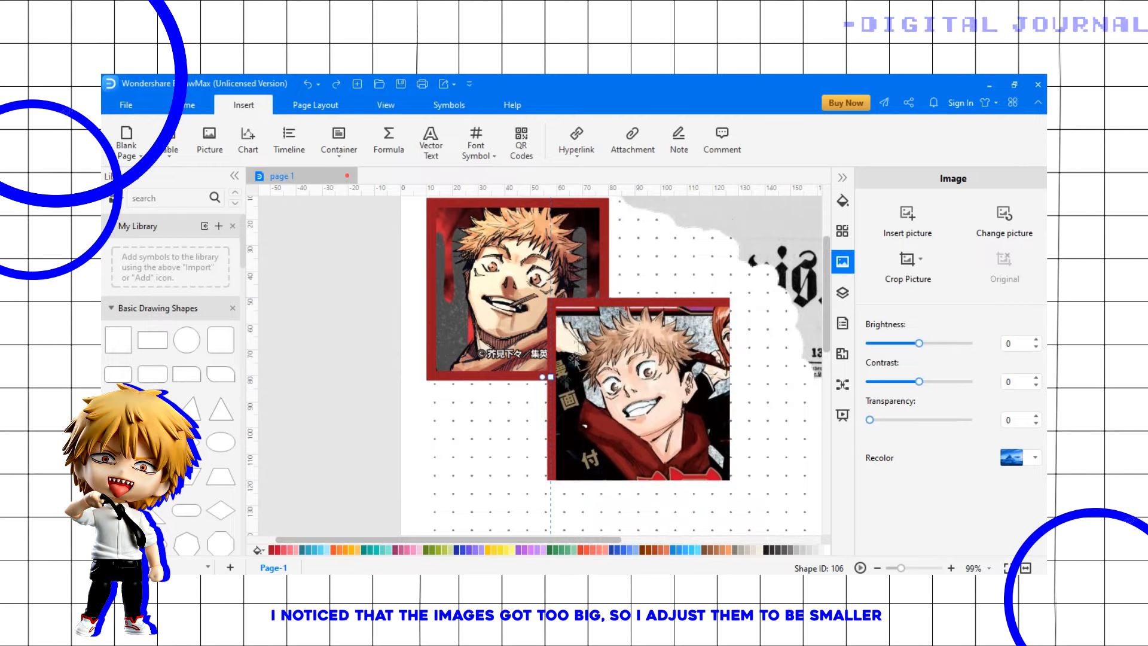
left_click_drag(730, 480, 716, 469)
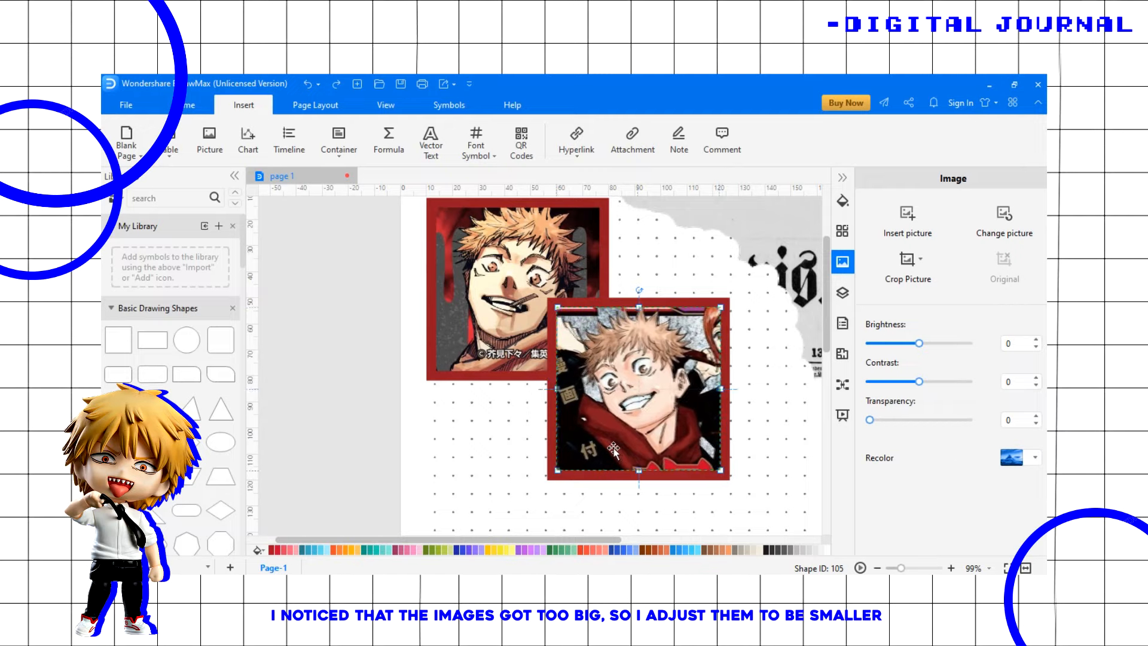
left_click(377, 436)
left_click(878, 568)
left_click(878, 568)
left_click(877, 568)
left_click(877, 568)
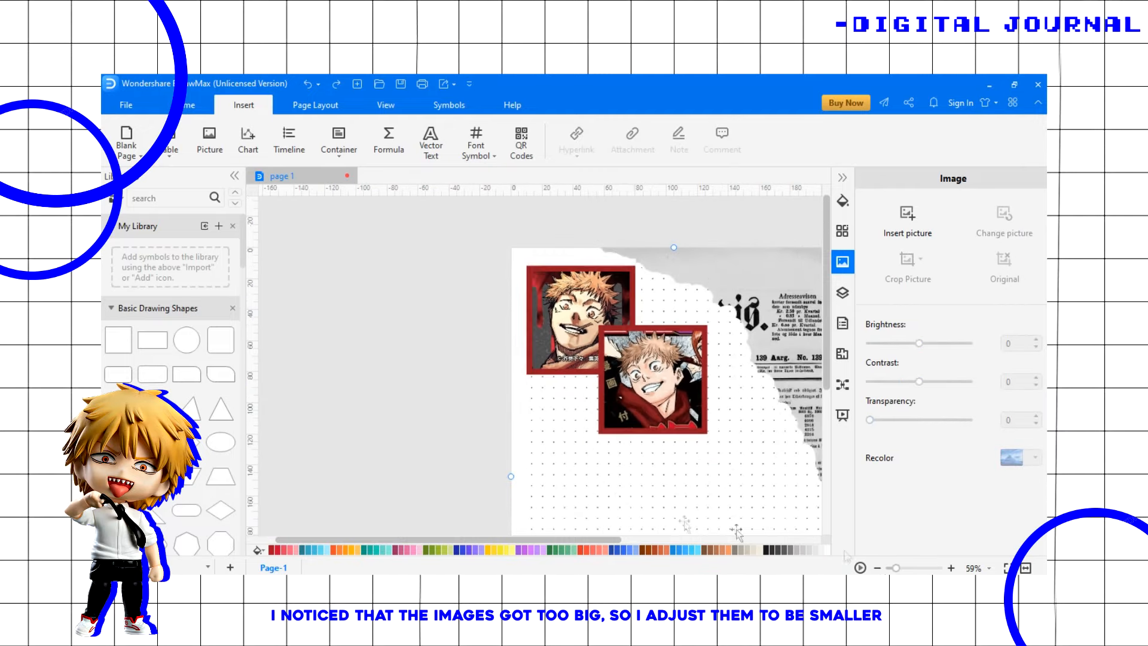
left_click_drag(613, 540, 669, 540)
left_click_drag(828, 279, 830, 305)
left_click(878, 568)
left_click(878, 568)
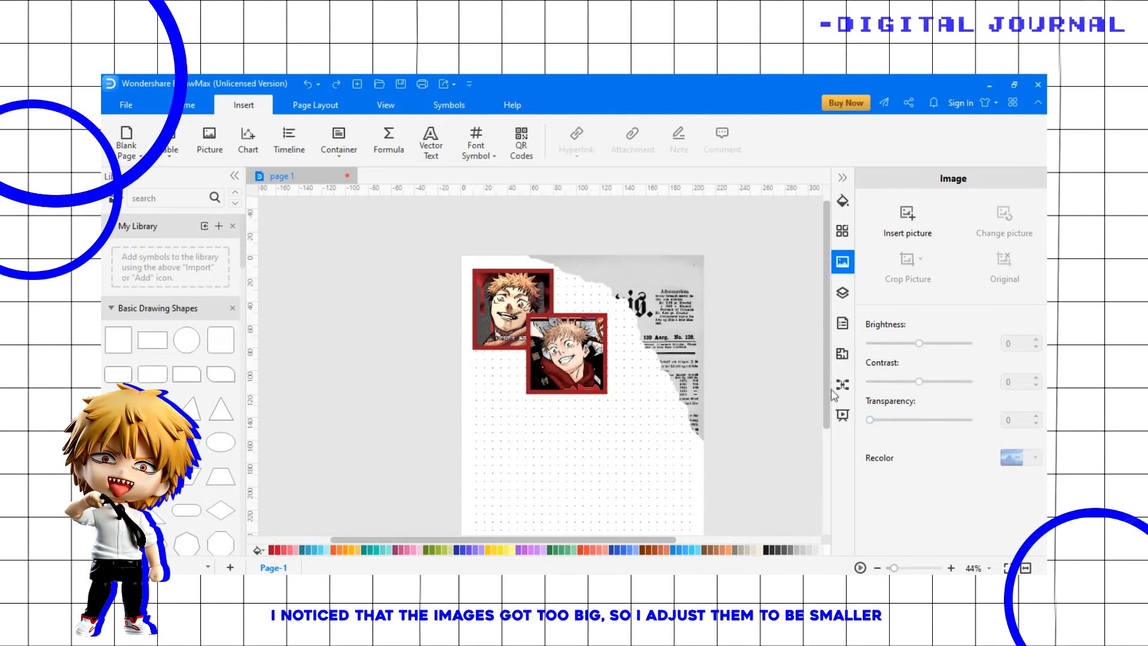
scroll(834, 395, "down", 2)
left_click(210, 143)
left_click_drag(564, 205, 561, 329)
left_click(525, 385)
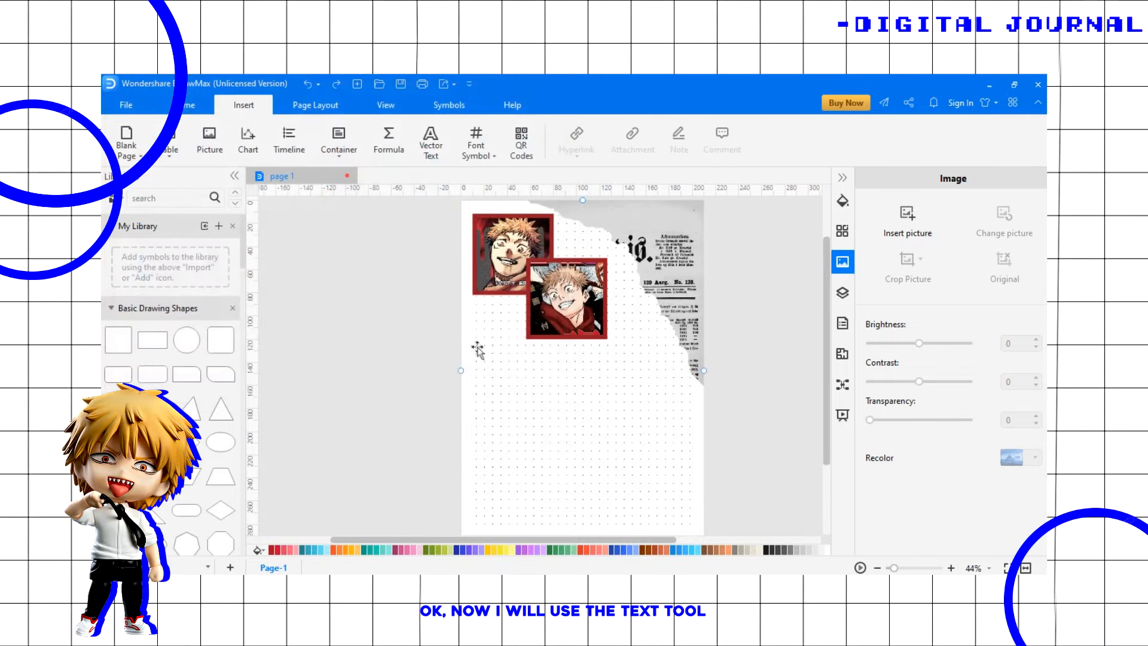
Add vector text with "JUJUTSU KAISEN" written on four lines in the Akira Expanded font.
left_click(433, 146)
left_click(551, 402)
left_click(504, 199)
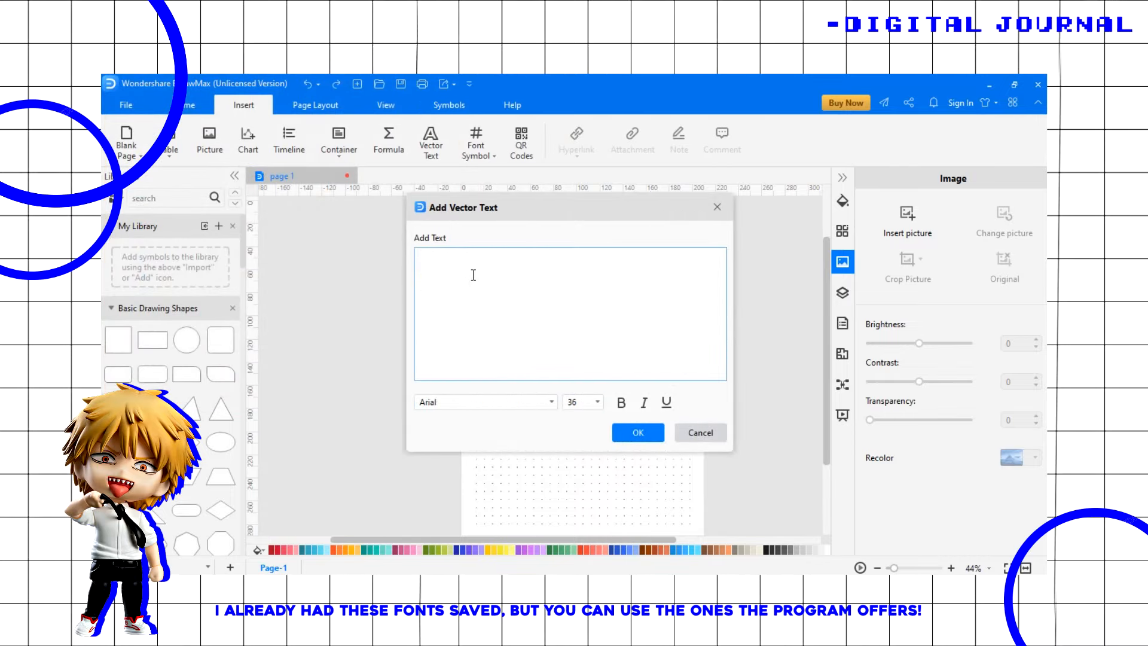
left_click(551, 402)
left_click(488, 109)
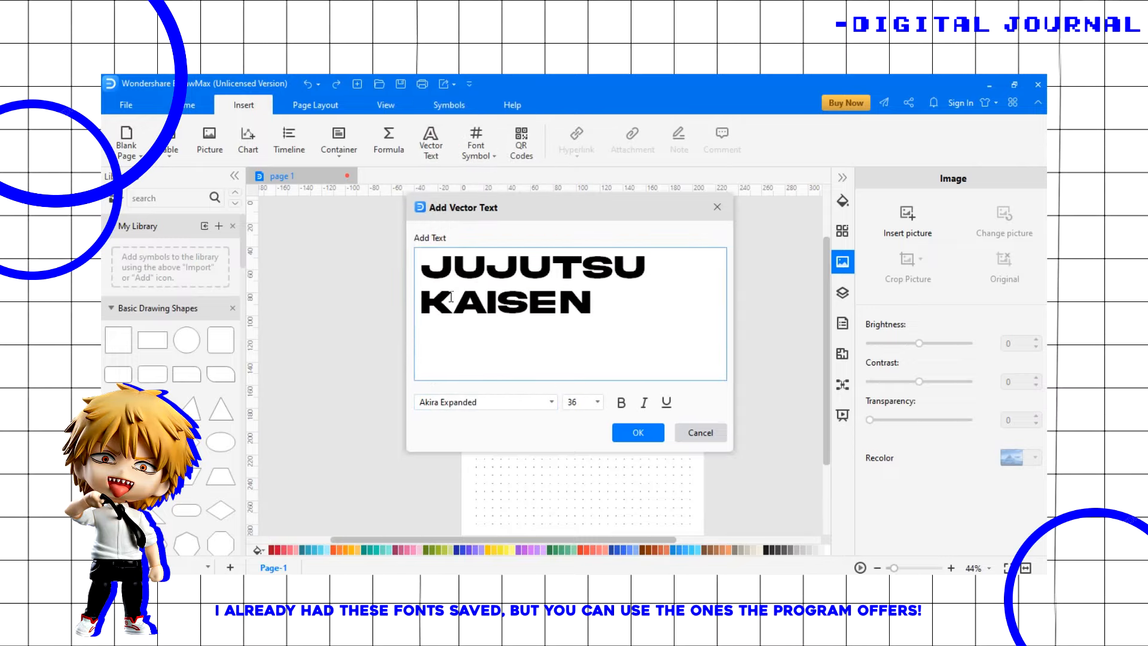
type("UTSU KAISEN JUJUTSU")
key("BackSpace")
key("BackSpace")
key("BackSpace")
key("BackSpace")
key("BackSpace")
key("BackSpace")
key("BackSpace")
type("JUJUTSU KAISEN")
left_click(638, 431)
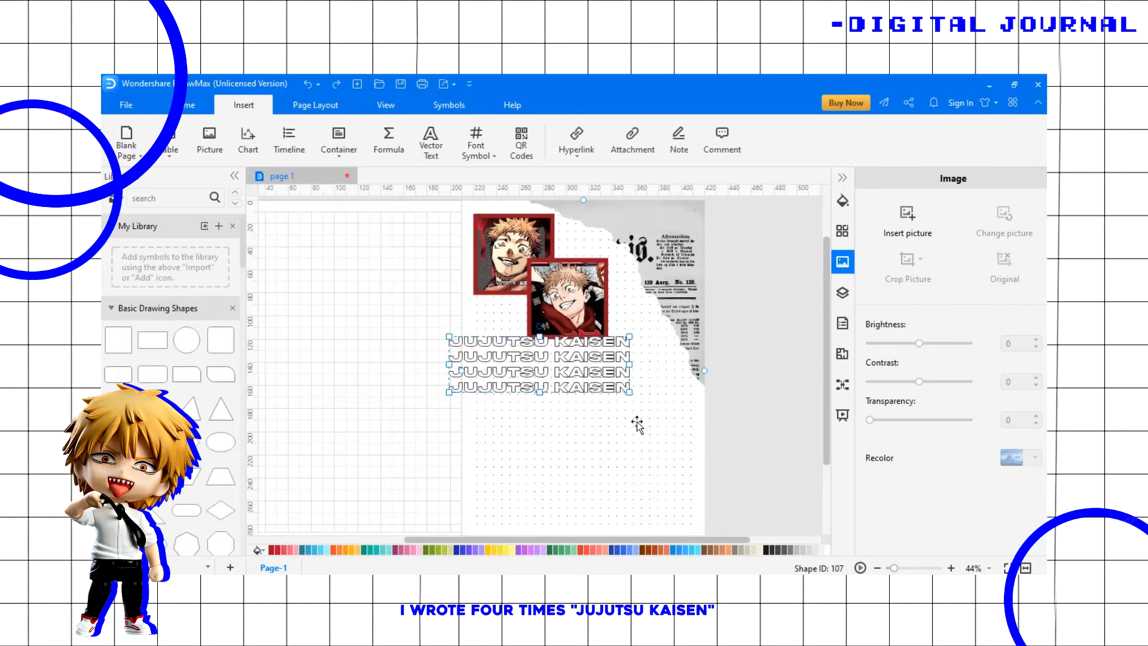
Rotate the JUJUTSU KAISEN text to read vertically upward and place it along the left margin below the first portrait.
left_click_drag(646, 387, 646, 387)
left_click_drag(584, 342, 543, 380)
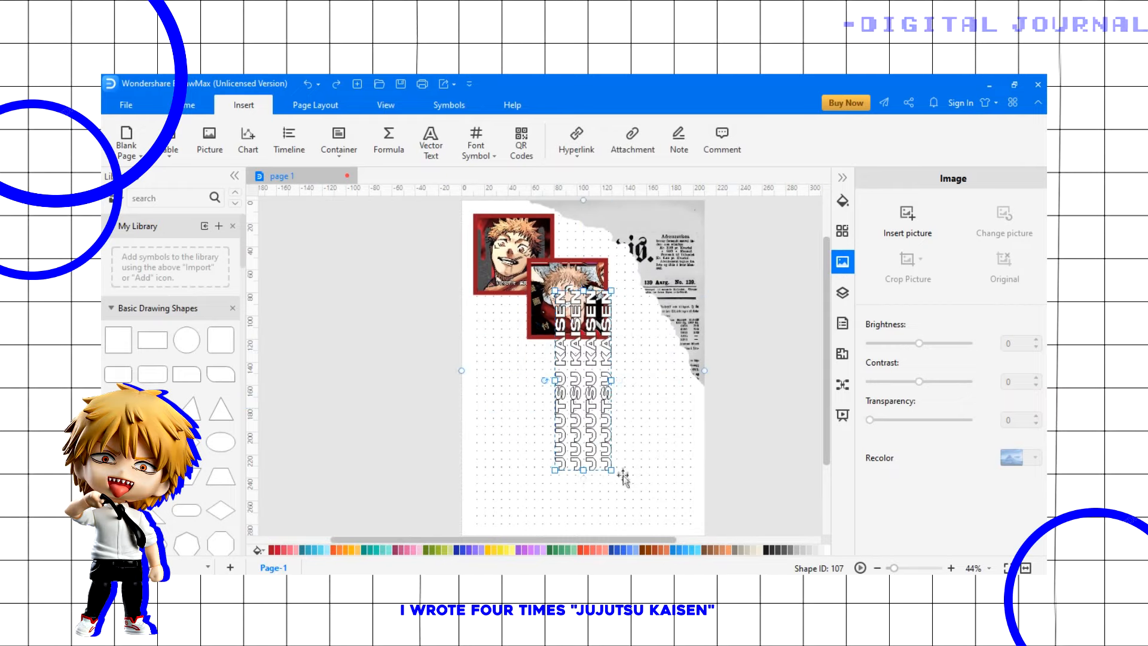
left_click_drag(892, 567, 898, 567)
left_click_drag(582, 444, 439, 449)
left_click(439, 343)
Give the vertical JUJUTSU KAISEN text a solid black fill and no outline.
left_click(842, 206)
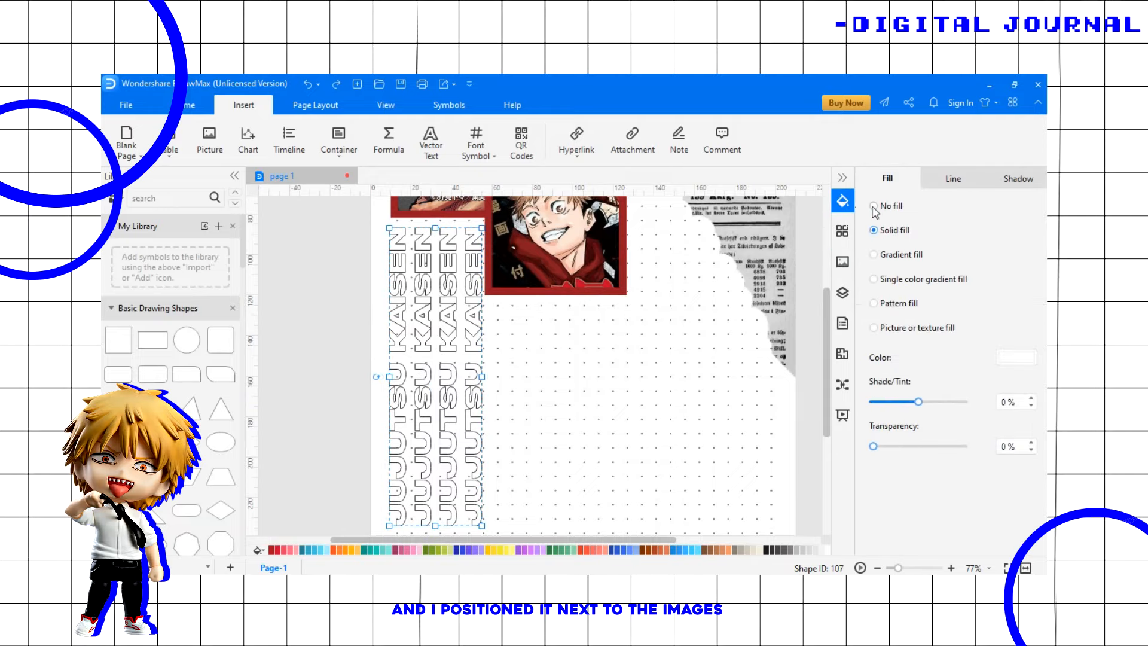
left_click(1016, 358)
left_click(889, 400)
left_click(953, 179)
left_click(875, 206)
left_click(355, 427)
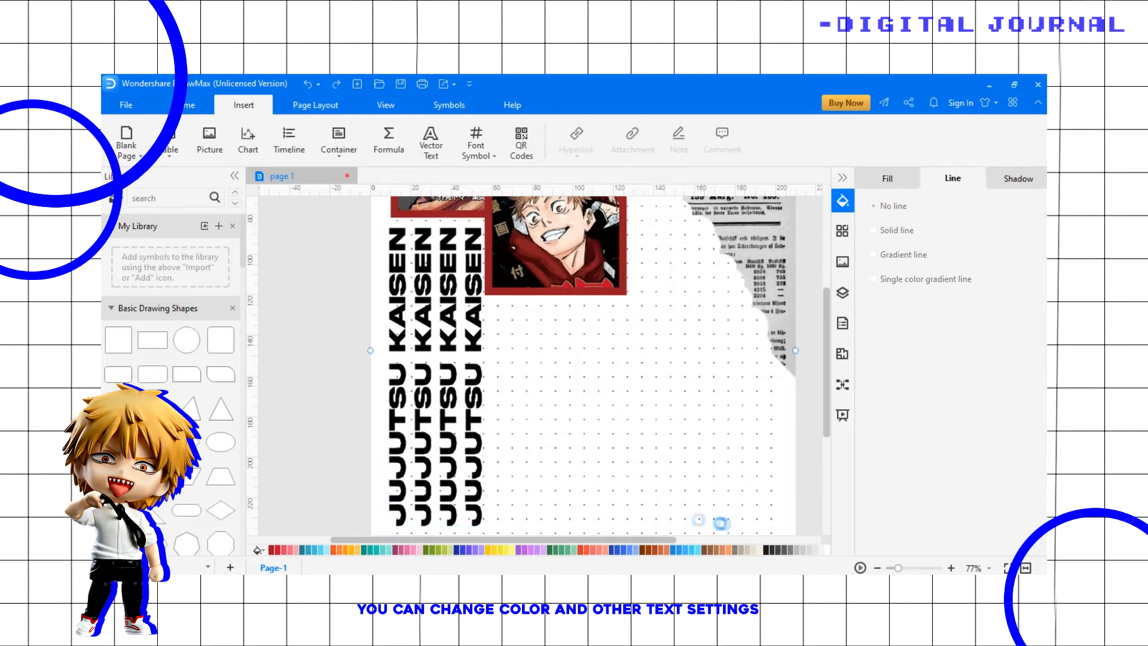
Insert the picture of Itadori in an orange hoodie and scale it to fit the lower half of the page.
left_click(880, 568)
left_click_drag(440, 483, 443, 476)
scroll(790, 464, "down", 2)
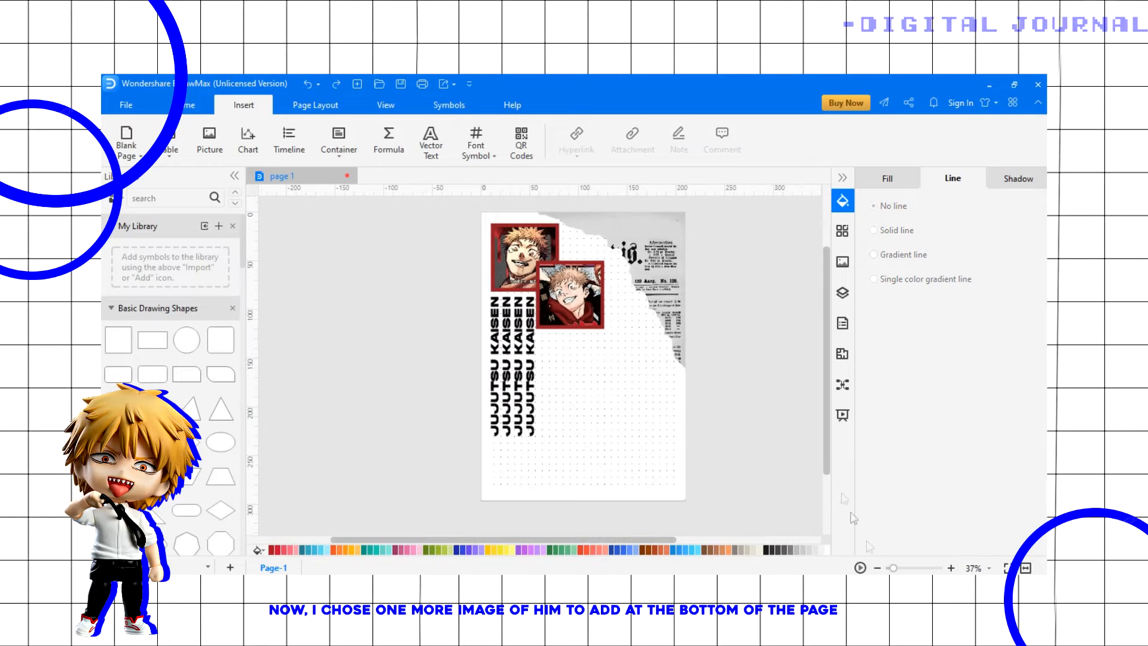
left_click(209, 139)
scroll(546, 179, "down", 3)
scroll(528, 218, "up", 5)
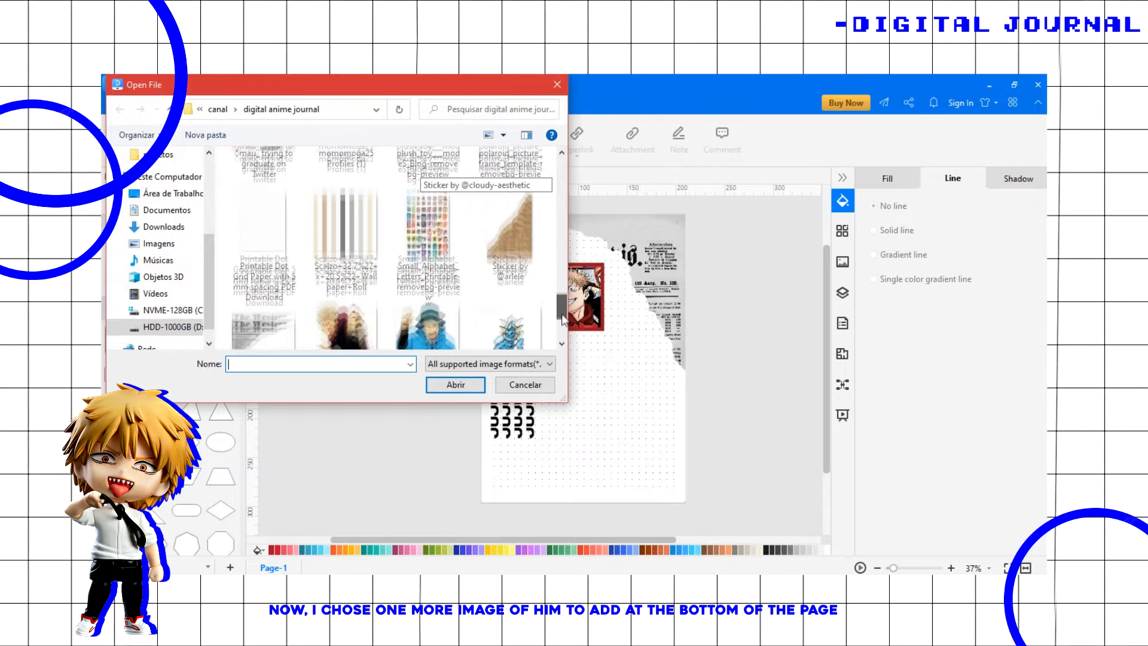
scroll(527, 220, "up", 3)
left_click(346, 233)
left_click(458, 385)
left_click_drag(582, 414, 647, 461)
Crop the empty areas at both sides of the orange hoodie picture.
left_click(907, 260)
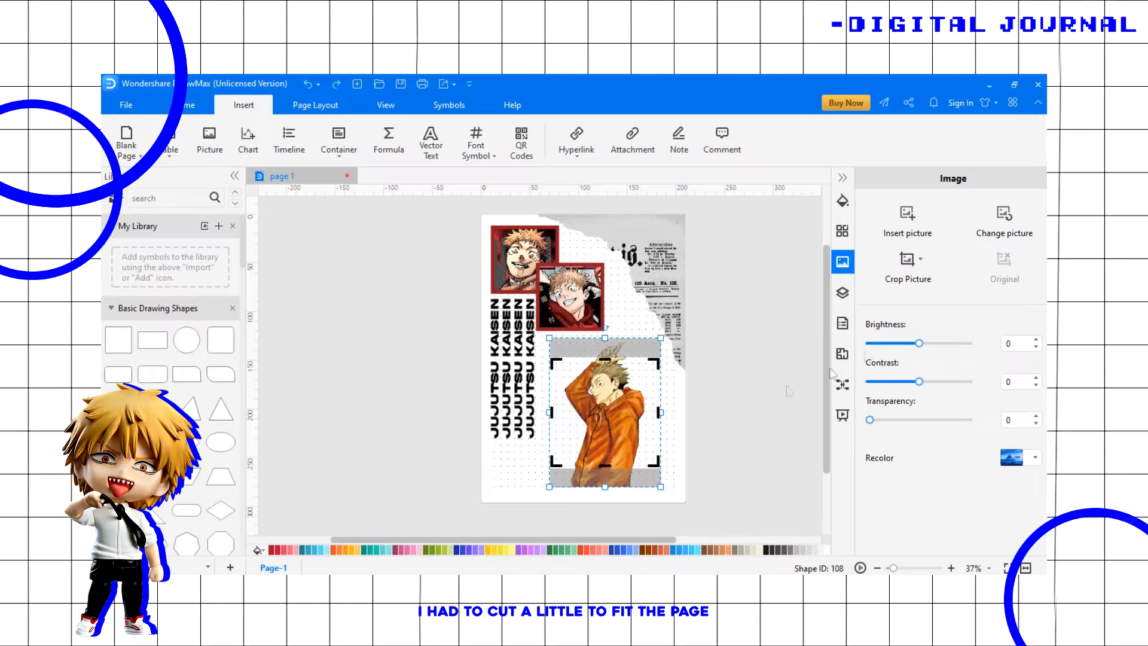
left_click_drag(659, 412, 644, 412)
left_click_drag(552, 412, 565, 412)
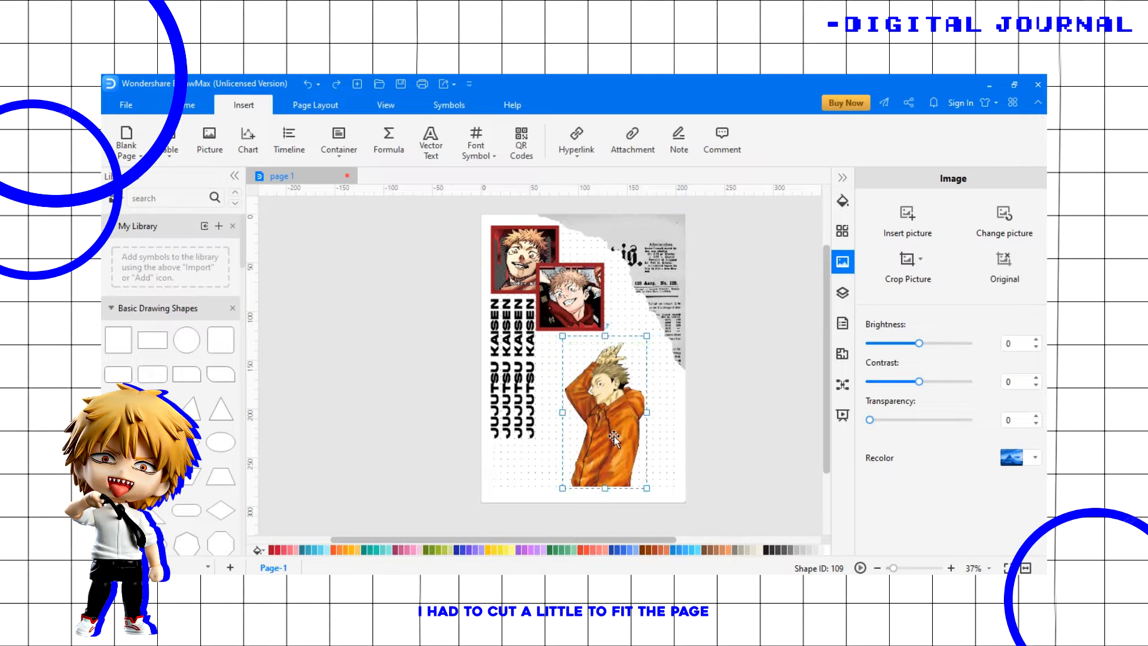
Scale down the orange hoodie picture and place it in the page's lower-right corner.
left_click_drag(614, 439, 653, 452)
left_click(951, 569)
left_click(951, 568)
left_click(951, 568)
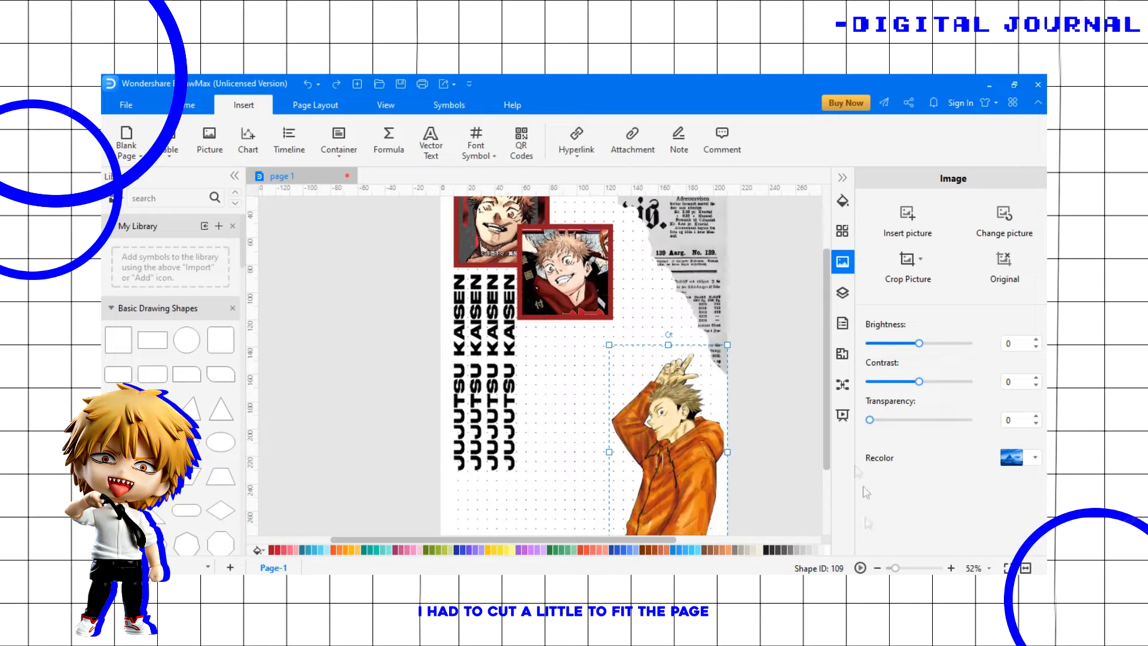
scroll(760, 478, "down", 2)
left_click_drag(729, 506, 705, 465)
left_click_drag(675, 425, 697, 465)
left_click(758, 466)
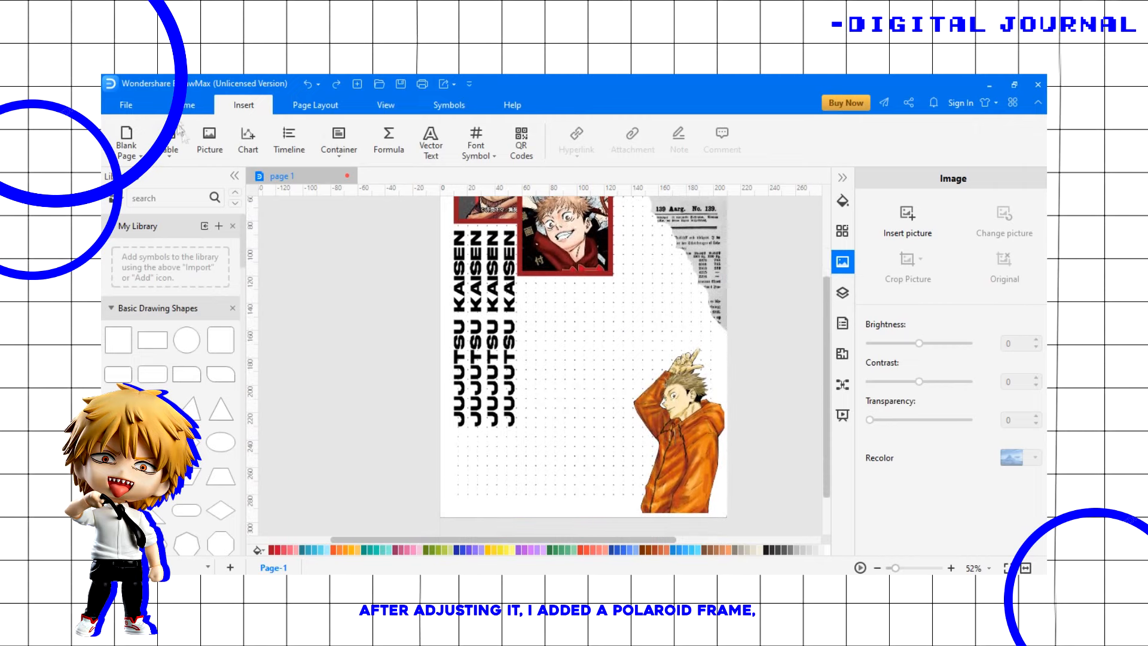
Insert the polaroid frame picture, scale it down and place it beside the orange hoodie figure.
left_click(908, 217)
scroll(561, 288, "down", 3)
left_click_drag(559, 283, 559, 299)
left_click(512, 201)
left_click(475, 387)
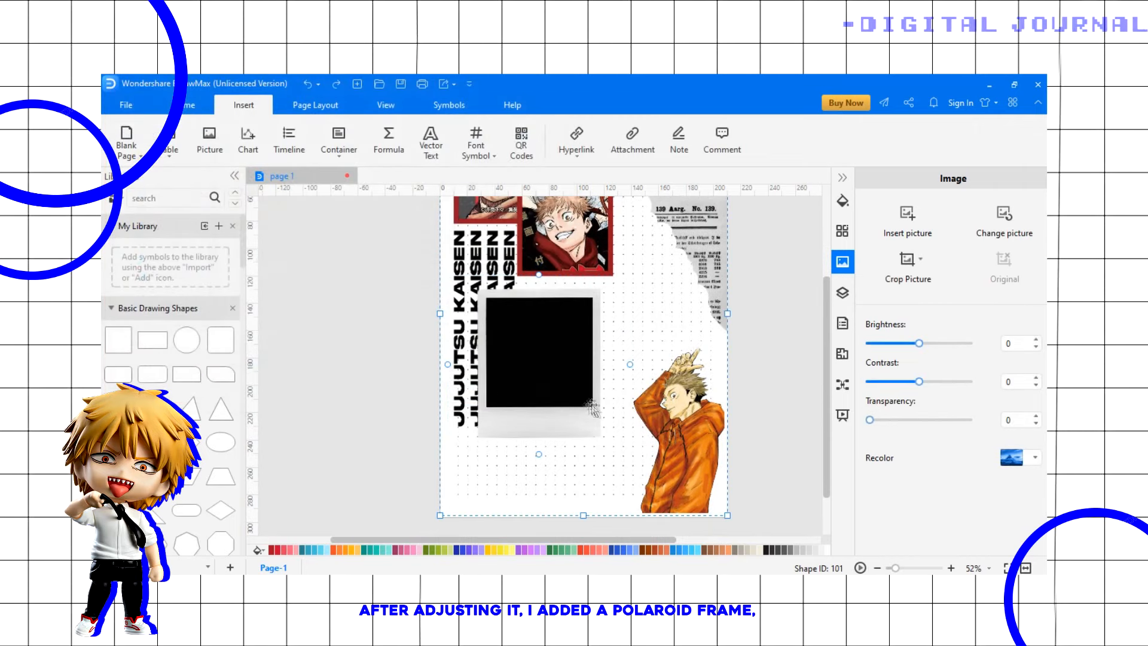
mouse_move(629, 455)
left_mouse_down()
mouse_move(551, 375)
mouse_move(631, 476)
left_mouse_up()
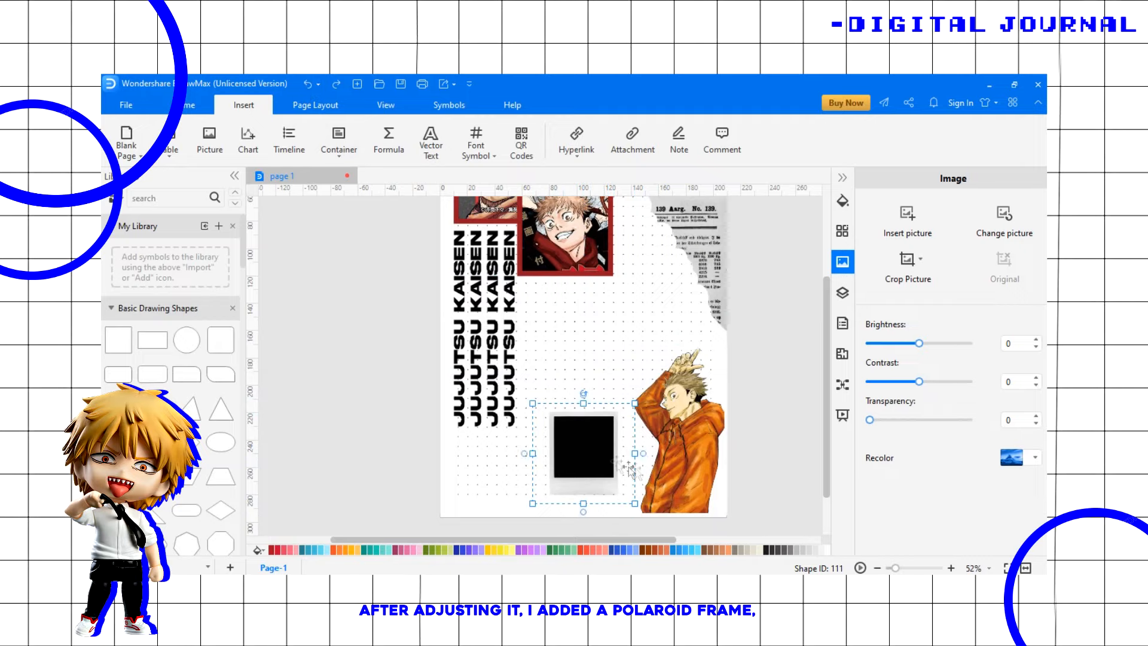
Bring the orange hoodie picture forward and move the polaroid frame closer so it tucks behind the figure.
right_click(669, 472)
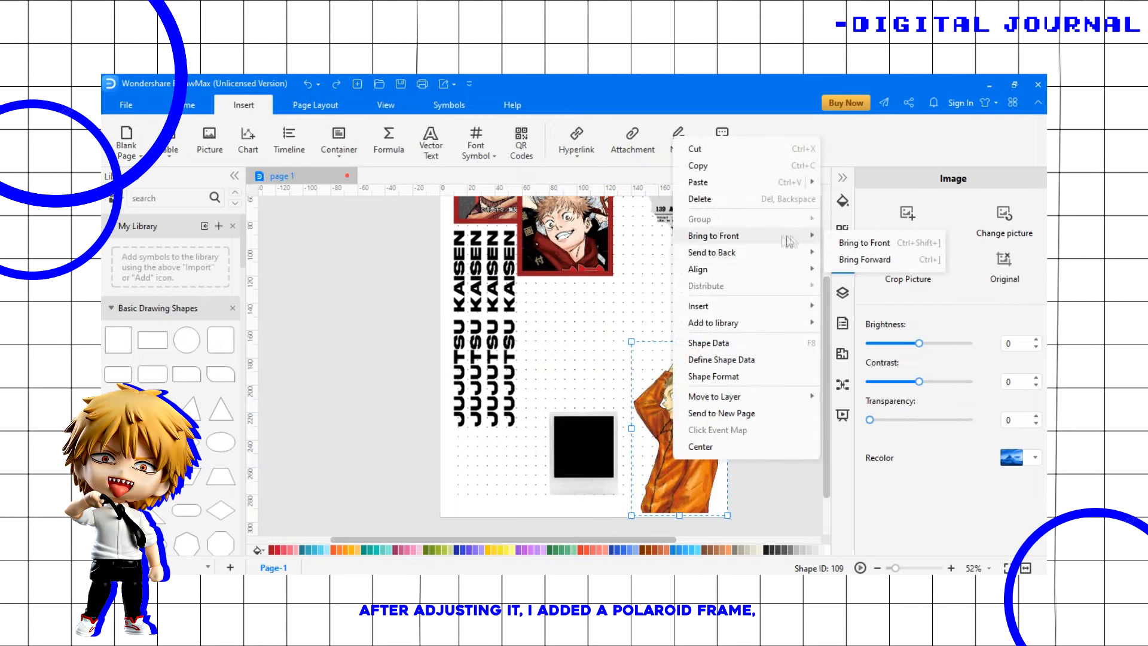
left_click(865, 260)
left_click(567, 463)
left_click_drag(596, 459, 615, 462)
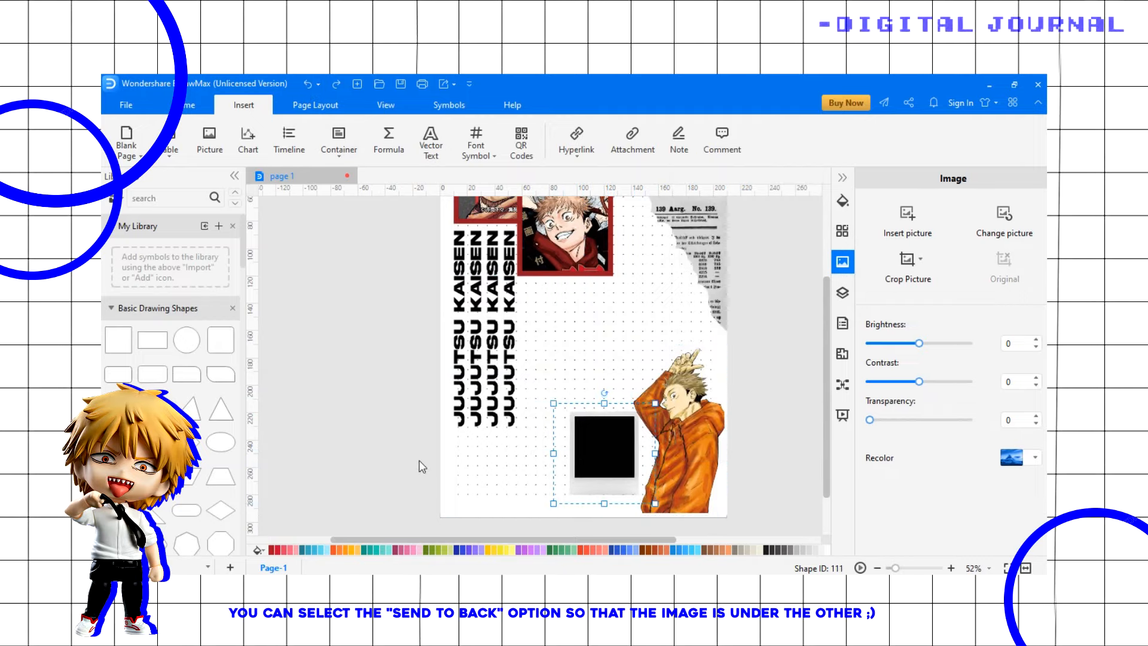
Enlarge the polaroid frame slightly and adjust its position next to the orange hoodie figure.
left_click_drag(556, 403, 546, 393)
left_click(586, 359)
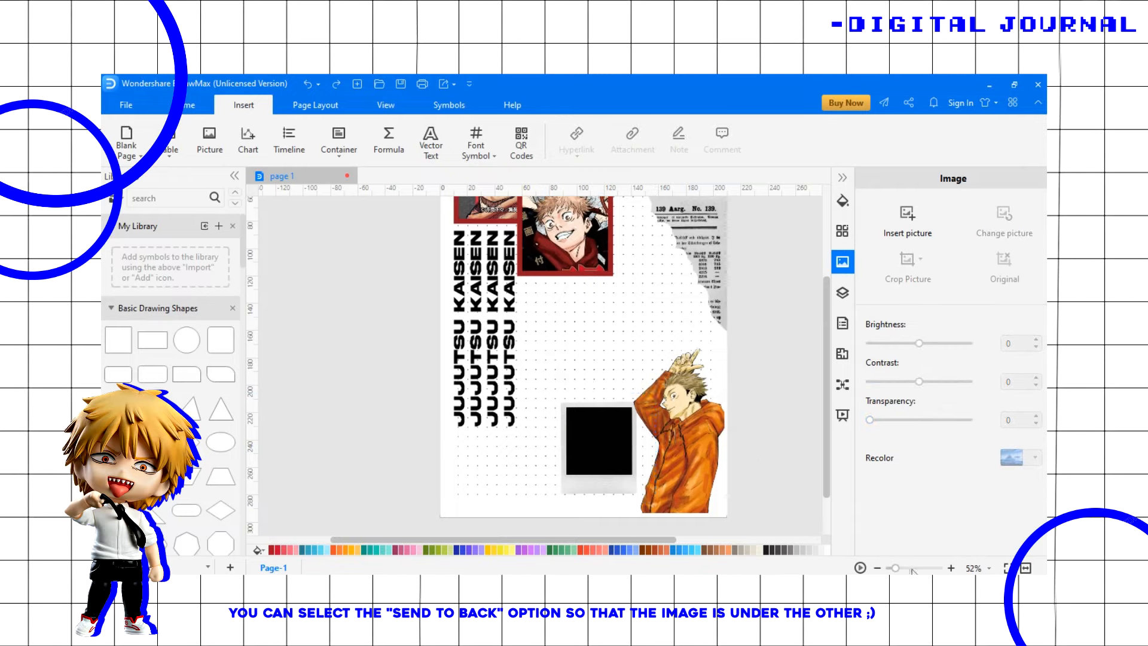
scroll(587, 359, "up", 5)
scroll(587, 359, "down", 3)
double_click(768, 289)
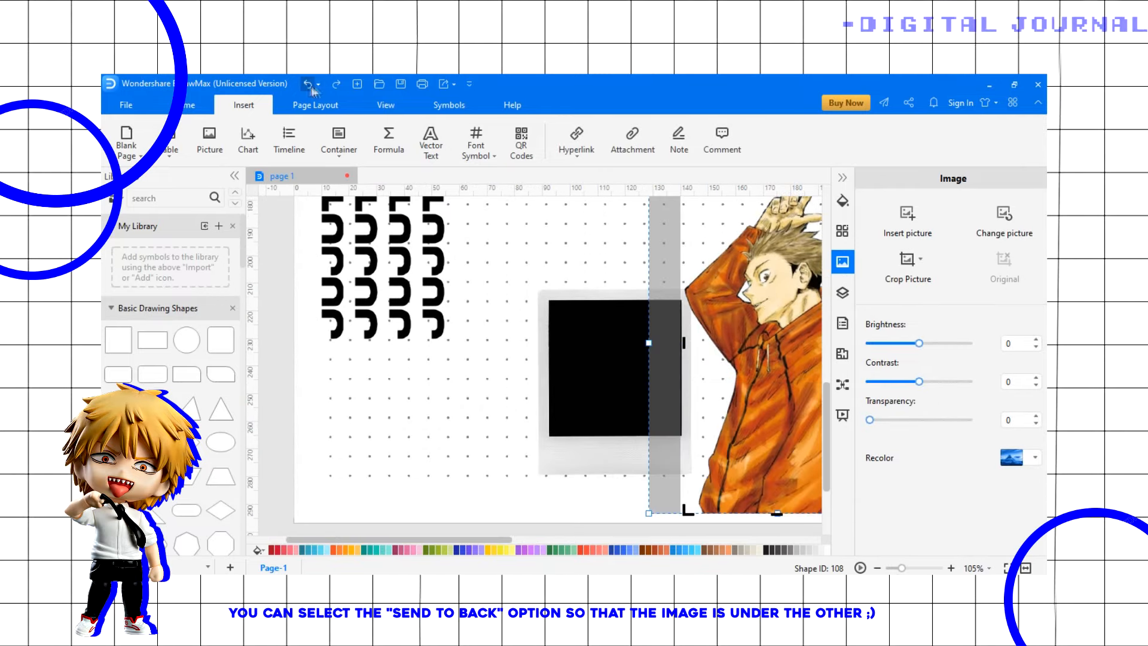
left_click(641, 448)
mouse_move(641, 449)
left_mouse_down()
mouse_move(656, 466)
mouse_move(661, 454)
mouse_move(648, 458)
left_mouse_up()
left_click(278, 432)
Insert the square icon picture of Itadori eating, for use in the polaroid frame.
left_click_drag(902, 568, 904, 568)
left_click_drag(827, 419, 827, 437)
left_click(209, 140)
left_click_drag(561, 174, 561, 299)
left_click(264, 242)
left_click(455, 385)
Scale the icon of Itadori eating to cover the polaroid's black opening.
left_click_drag(904, 568, 894, 568)
left_click_drag(828, 407, 828, 392)
left_click_drag(536, 472, 455, 374)
left_click_drag(895, 568, 899, 568)
left_click_drag(828, 422, 829, 484)
left_click_drag(899, 568, 906, 568)
left_click_drag(560, 447, 540, 418)
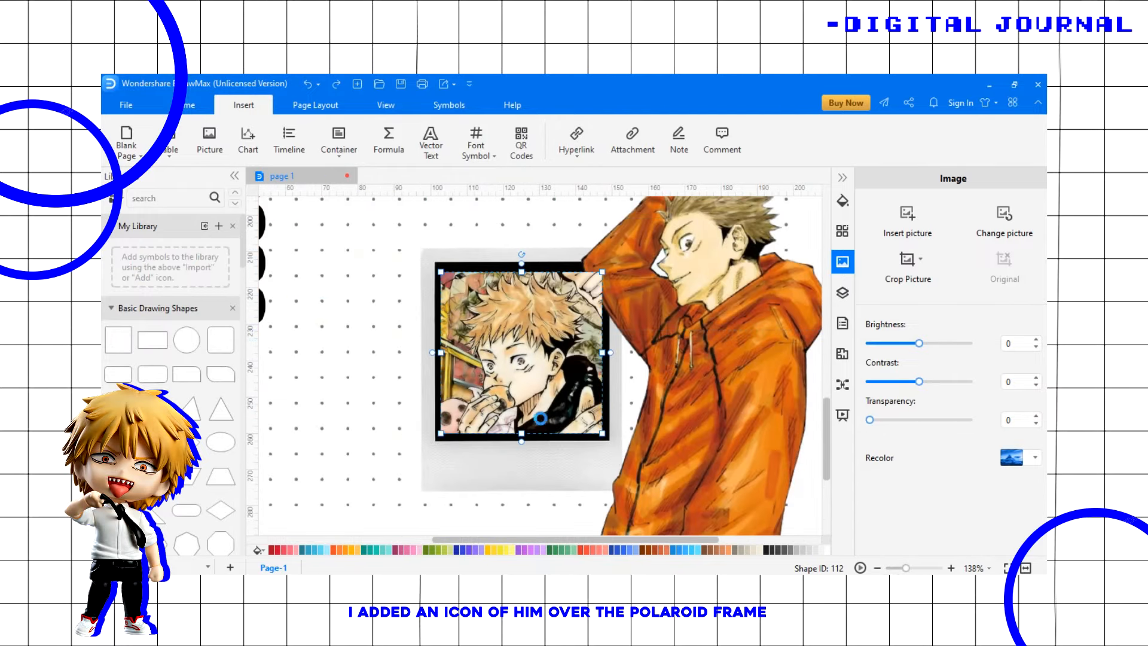
left_click_drag(442, 273, 430, 260)
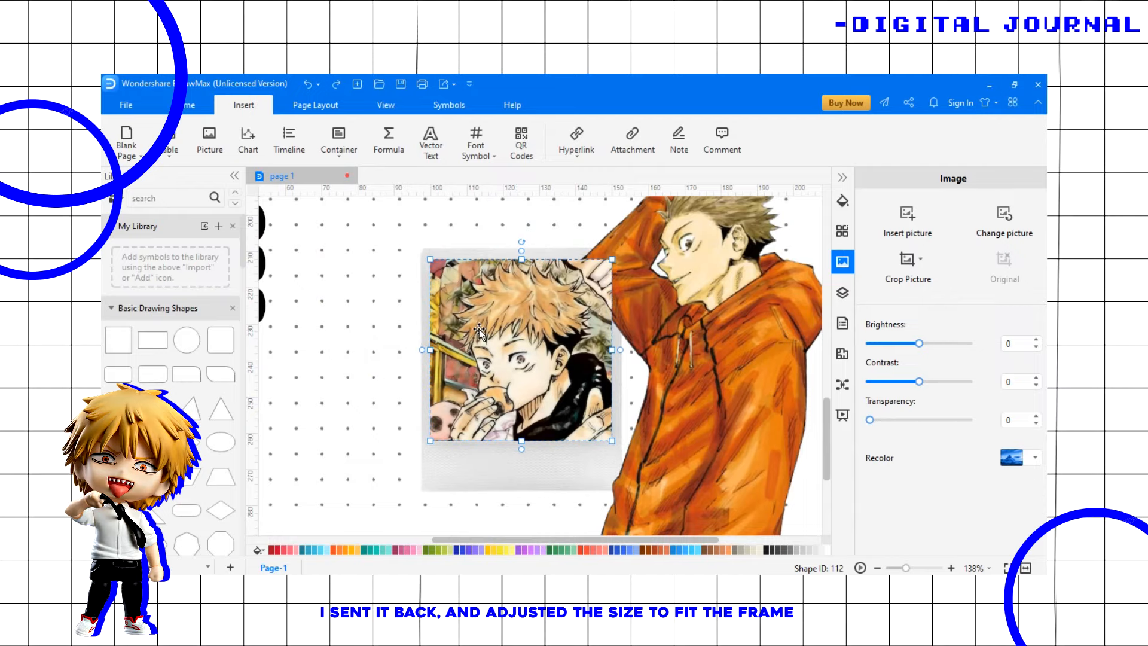
Send the icon of Itadori eating back behind the orange hoodie figure.
right_click(479, 331)
mouse_move(577, 192)
left_click(676, 197)
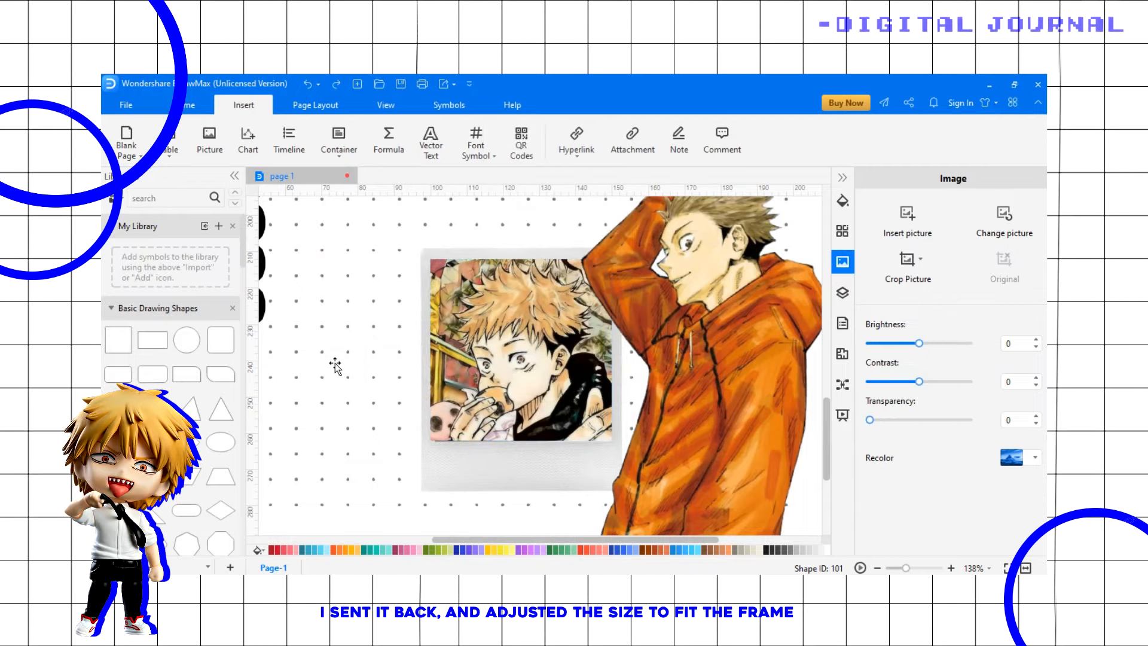
Insert the kitten-face bun sticker, scale it down and place it on the polaroid's lower-left corner.
left_click(214, 136)
scroll(426, 179, "down", 10)
scroll(426, 180, "up", 1)
left_click(458, 385)
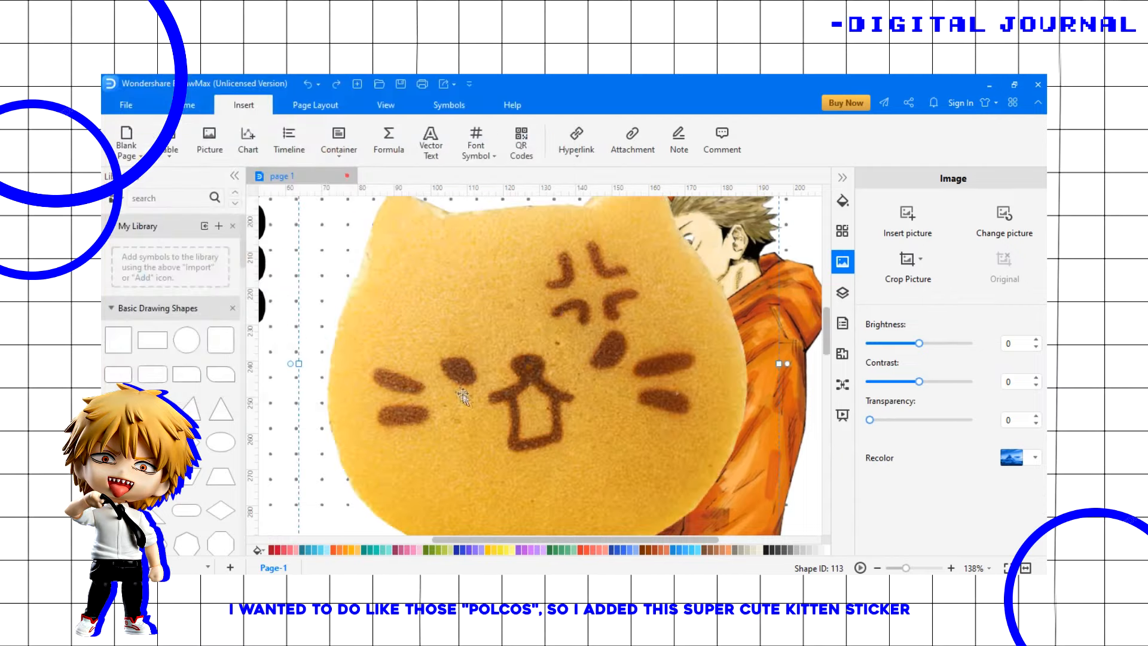
scroll(541, 365, "down", 3)
left_click_drag(779, 464, 481, 199)
left_click_drag(352, 201, 382, 378)
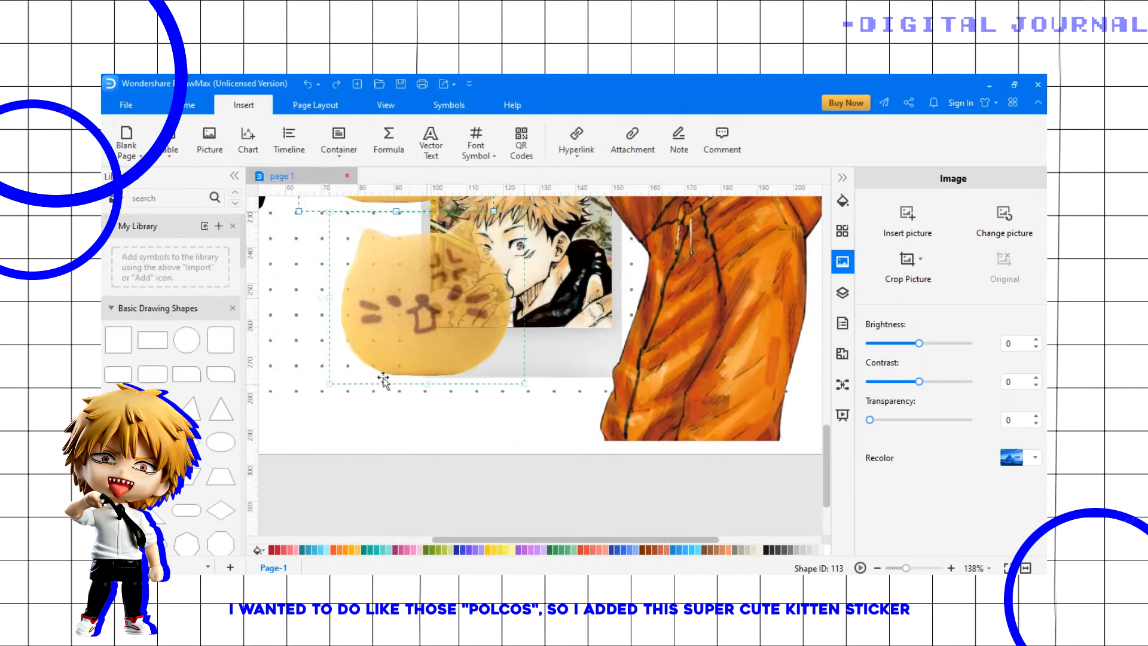
left_click_drag(511, 375, 433, 355)
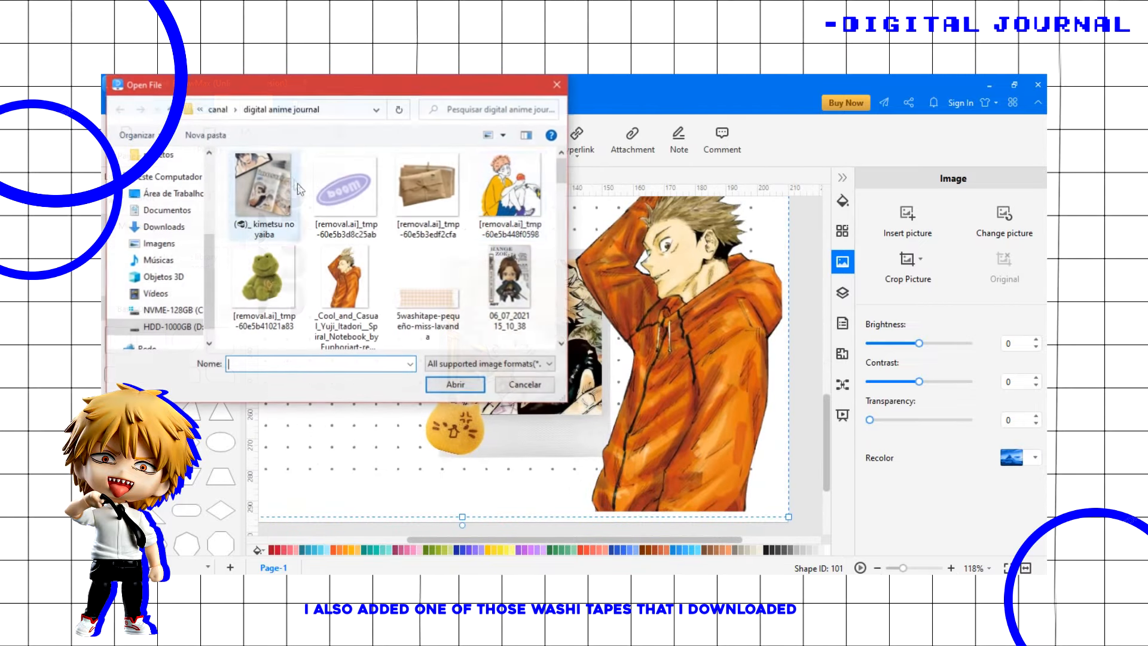
Insert the 6washitape-grande-miss-lavanda washi tape and fit it over the polaroid's upper-left corner.
left_click_drag(561, 160, 561, 203)
double_click(264, 168)
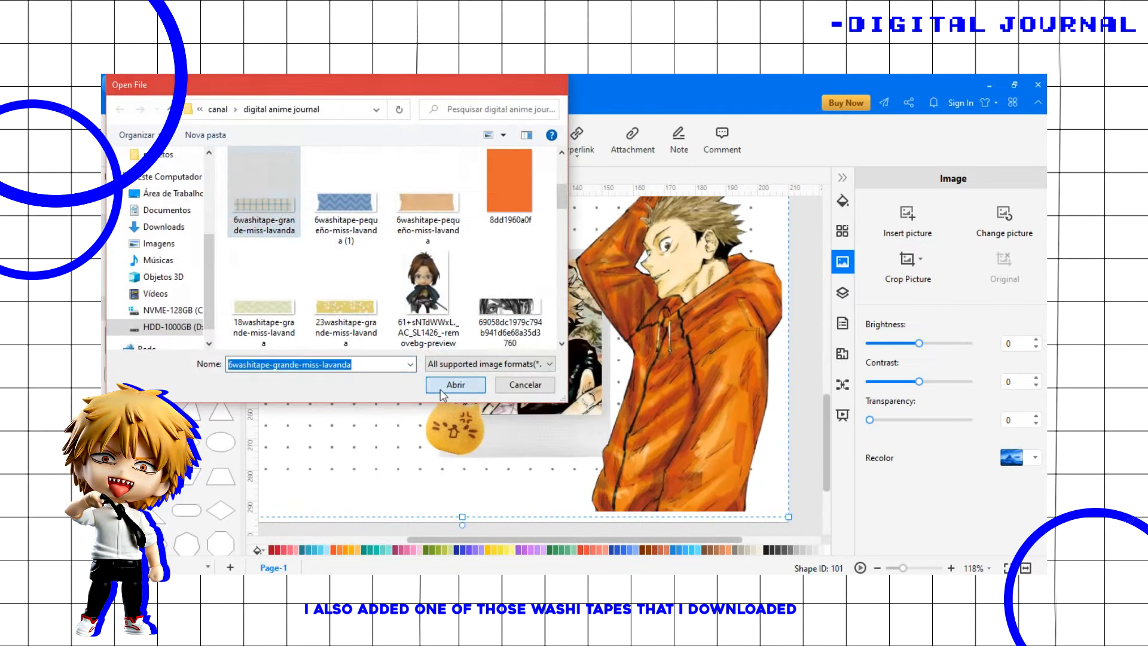
left_click_drag(357, 267, 446, 261)
left_click(402, 289)
Create handwritten-style vector text "<3" and place it on the polaroid's lower white border.
left_click(432, 144)
left_click(549, 402)
left_click(476, 134)
left_click(485, 272)
type("<3")
left_click(638, 432)
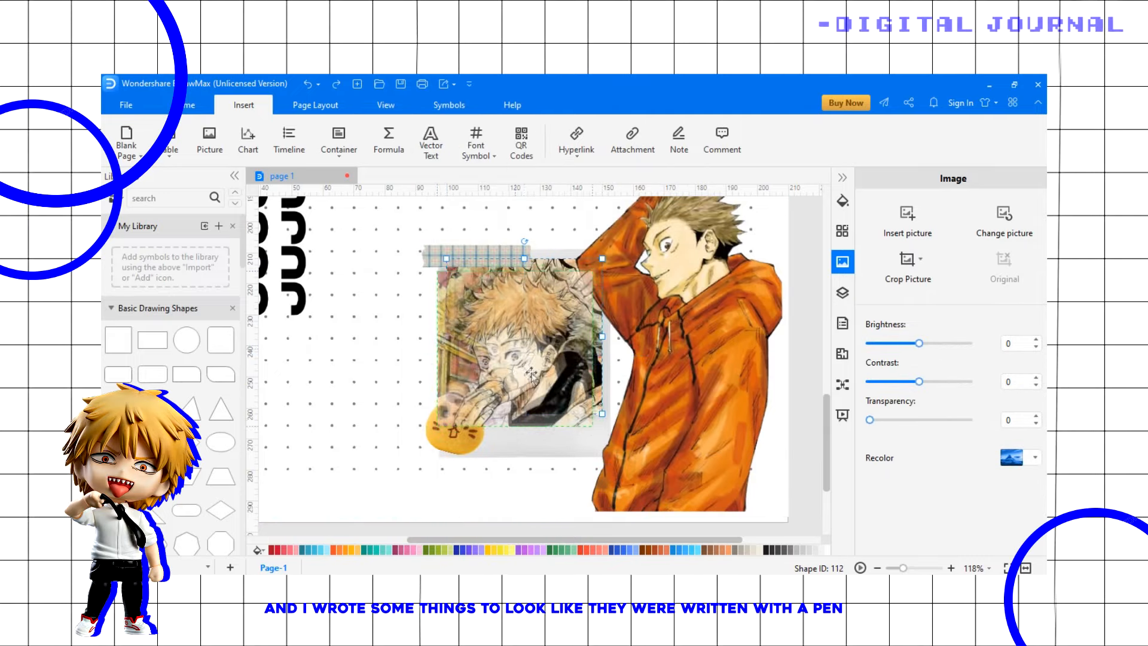
left_click_drag(568, 440, 569, 441)
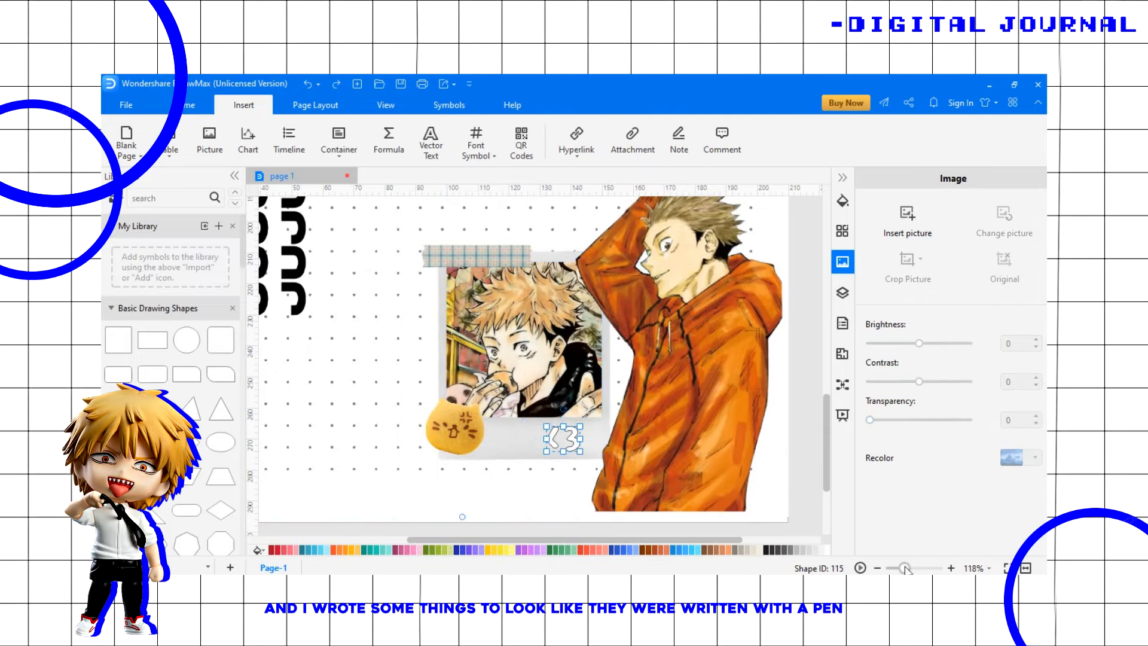
Scale down the "<3" text on the polaroid and fill it solid black.
scroll(532, 453, "up", 5)
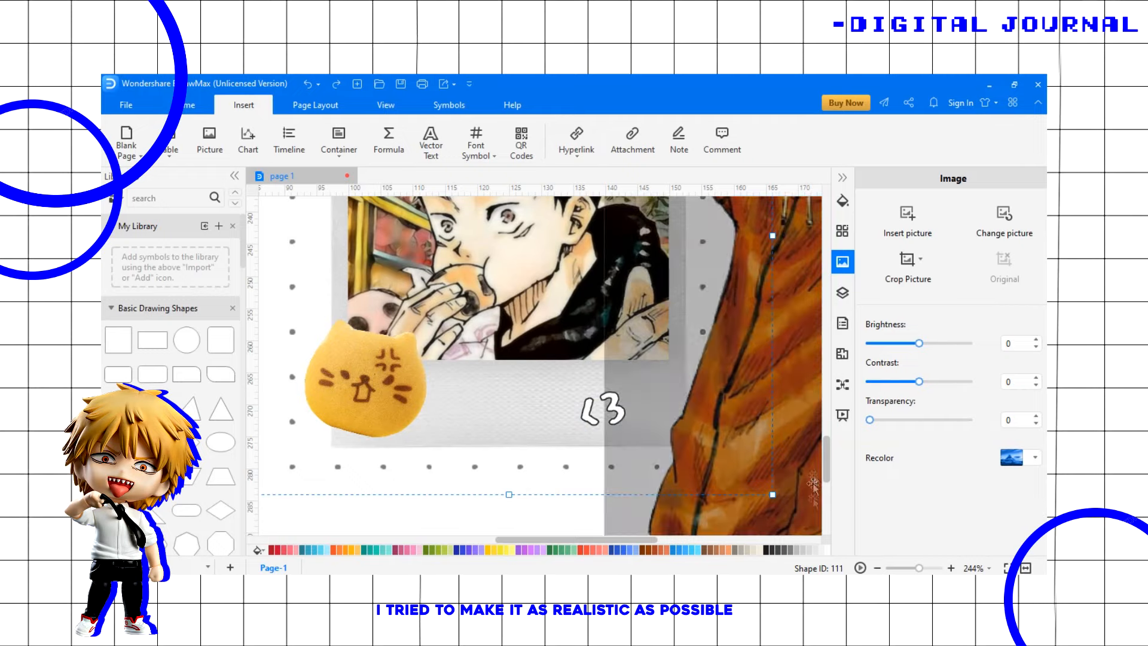
scroll(687, 452, "down", 6)
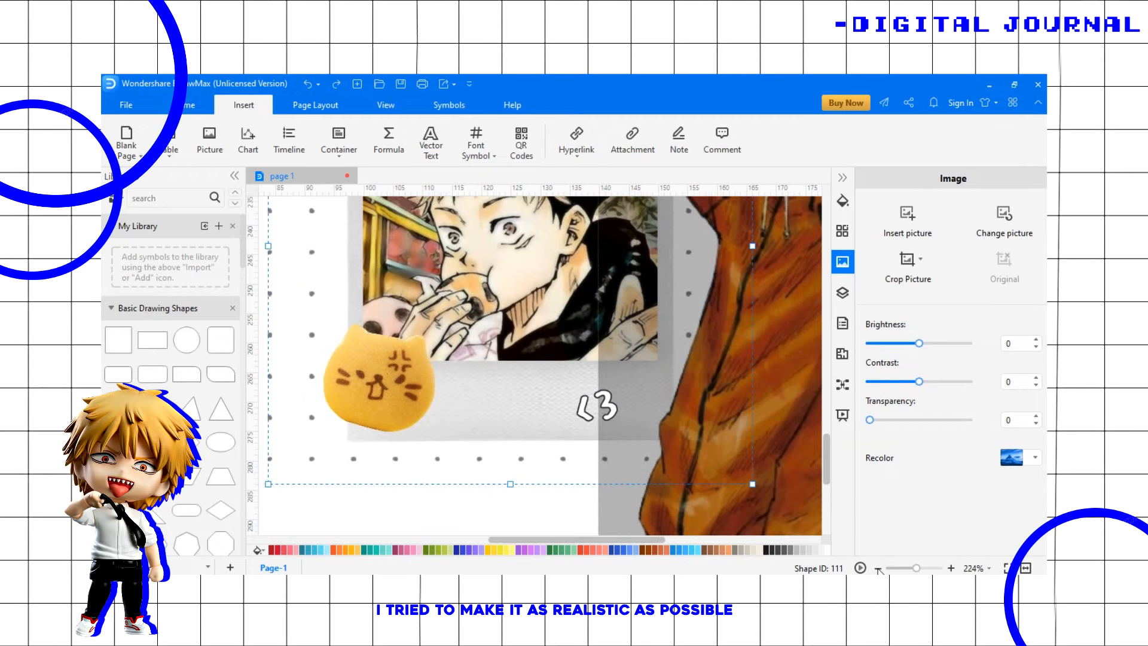
scroll(358, 459, "up", 2)
left_click(568, 454)
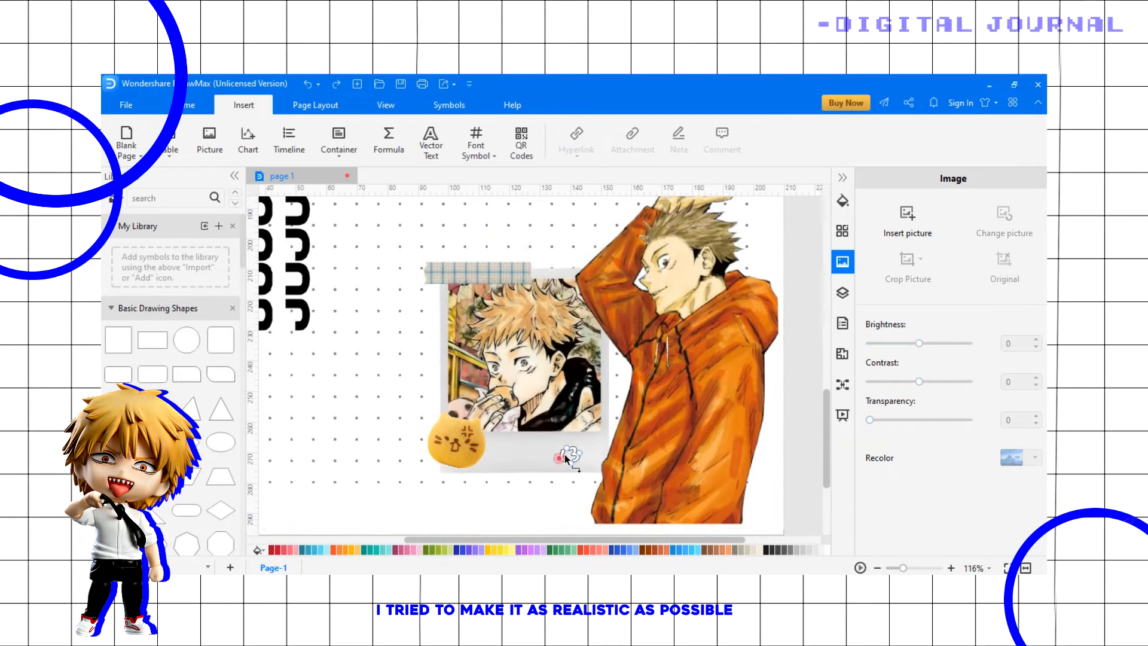
left_click(378, 357)
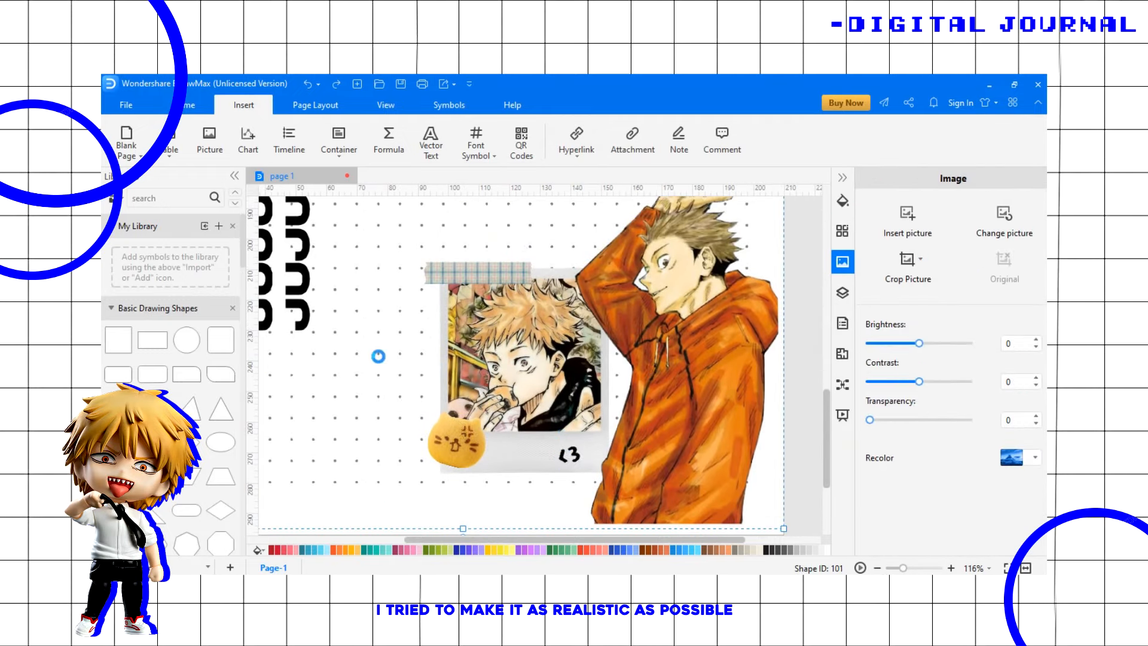
Create another vector text reading "yuji" in the handwritten-style font.
left_click(431, 143)
left_click(547, 402)
scroll(496, 209, "down", 1)
left_click(498, 94)
left_click(487, 251)
type("yuji")
left_click(638, 432)
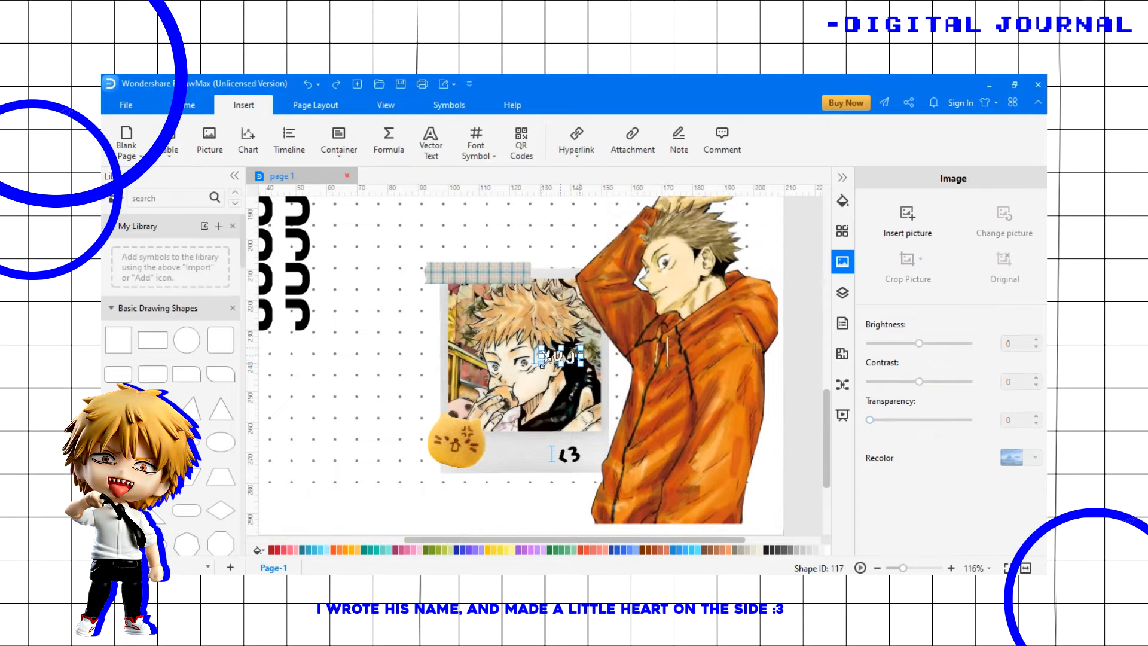
Place the "yuji" text on the polaroid's lower border beside the "<3" and tilt it slightly upward.
left_click_drag(507, 448, 512, 459)
scroll(538, 496, "up", 5)
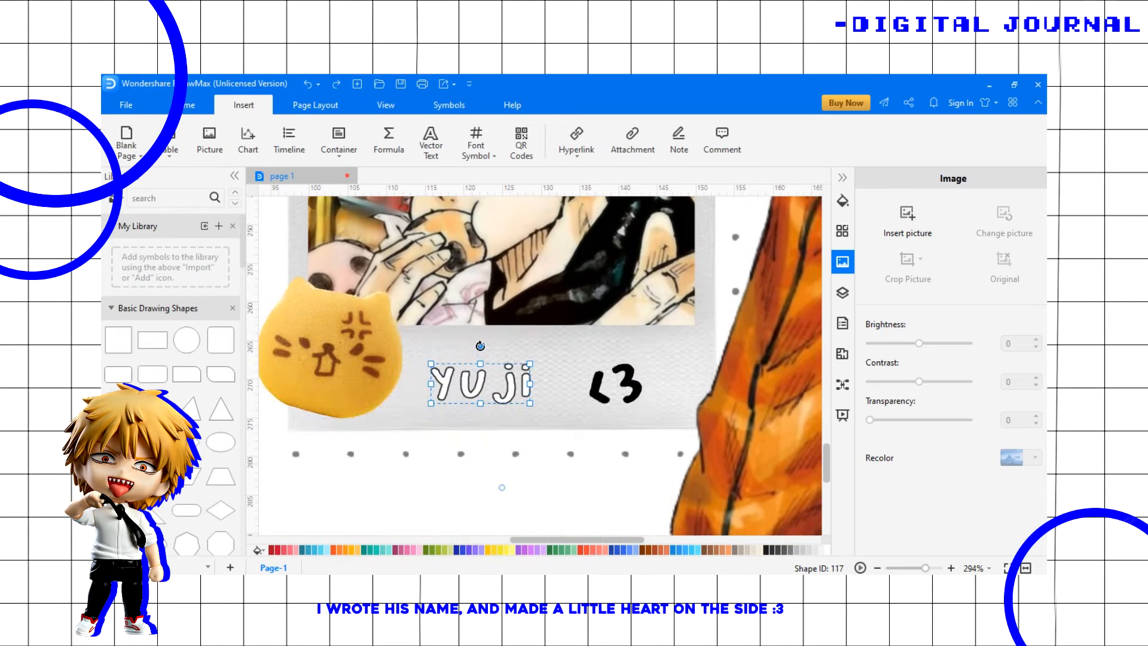
left_click(471, 396)
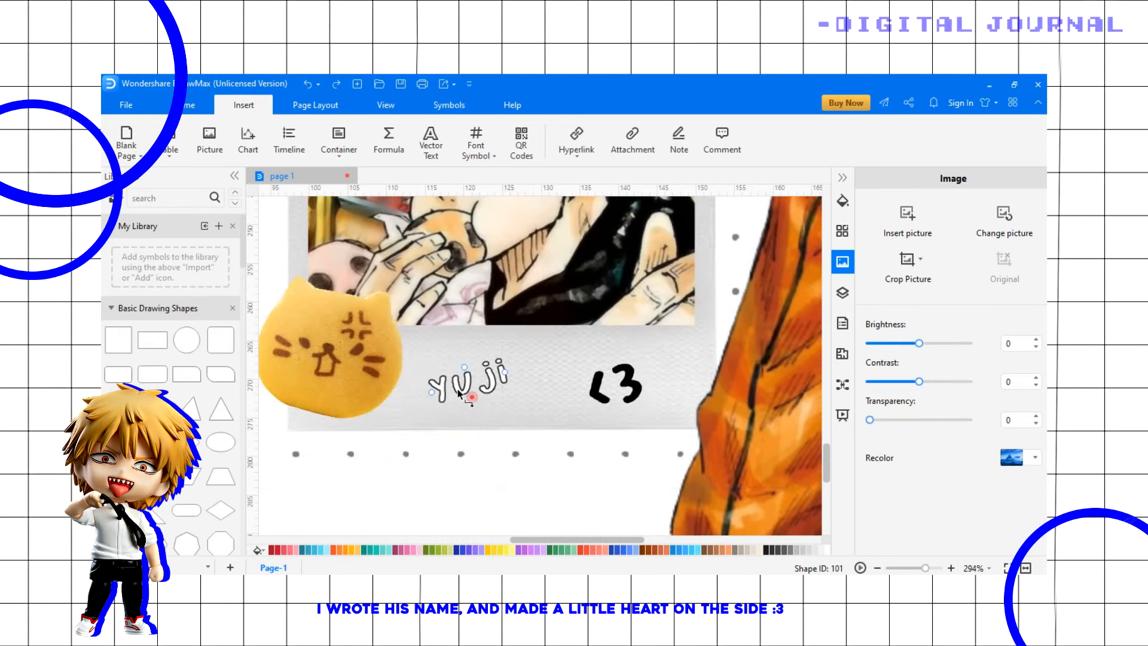
Give the "yuji" text a solid black fill and save the document.
left_click(843, 201)
left_click(953, 179)
left_click(888, 178)
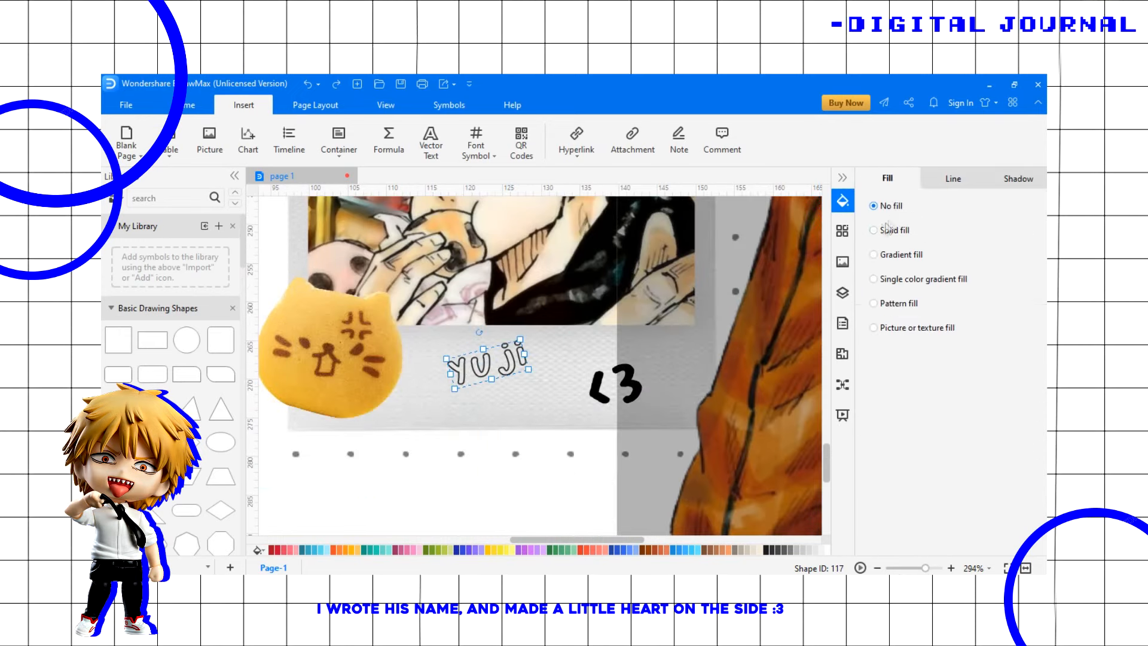
left_click(878, 230)
left_click(954, 179)
left_click(888, 178)
left_click(1019, 358)
left_click(891, 401)
left_click(437, 472)
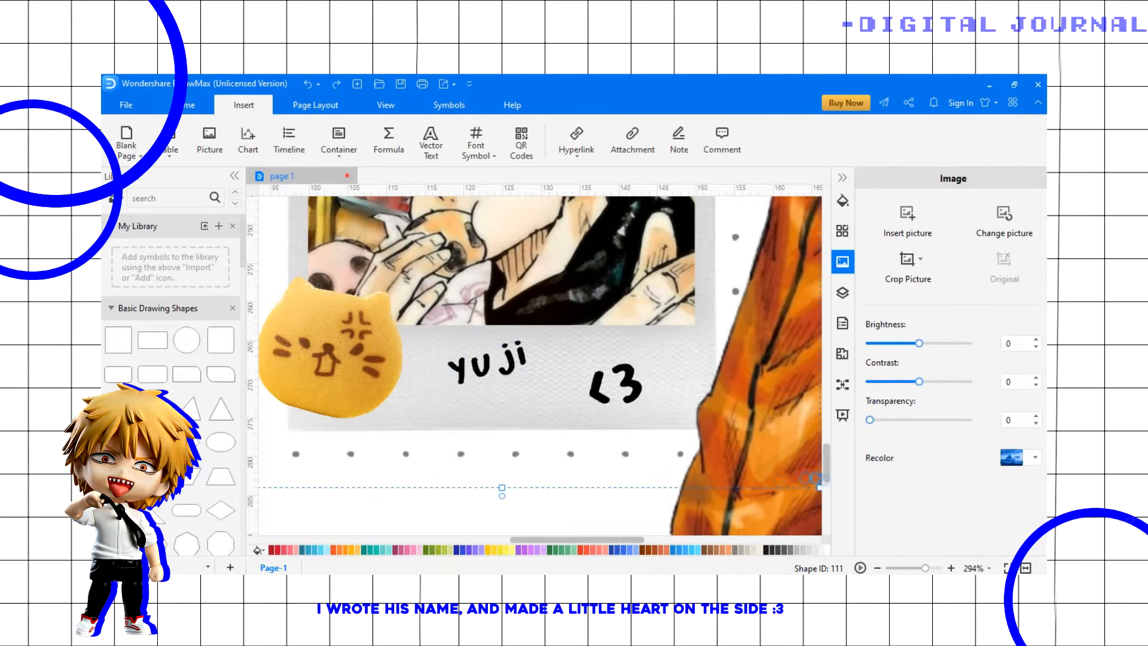
key("ctrl+s")
Insert the Itadori nendoroid picture and place it over the lower end of the vertical JUJUTSU KAISEN text.
left_click_drag(926, 569, 899, 568)
left_click(772, 455)
left_click_drag(826, 476, 825, 423)
left_click(877, 568)
left_click(877, 569)
left_click_drag(826, 498, 825, 451)
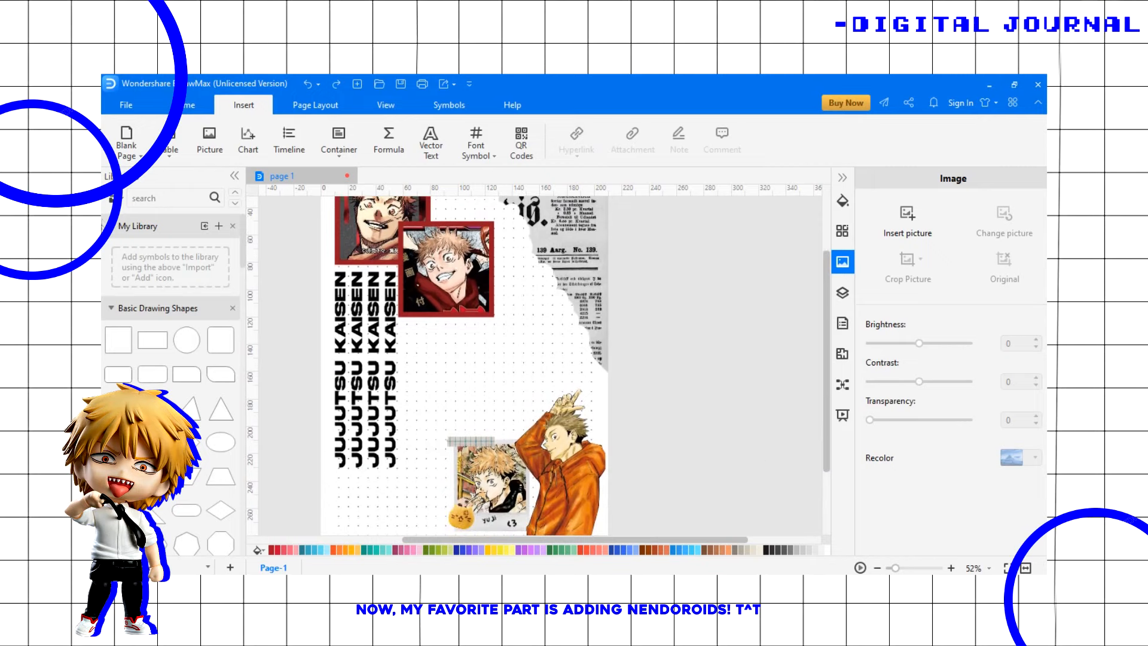
left_click(208, 149)
left_click_drag(561, 174, 561, 260)
double_click(508, 290)
left_click_drag(575, 396, 430, 467)
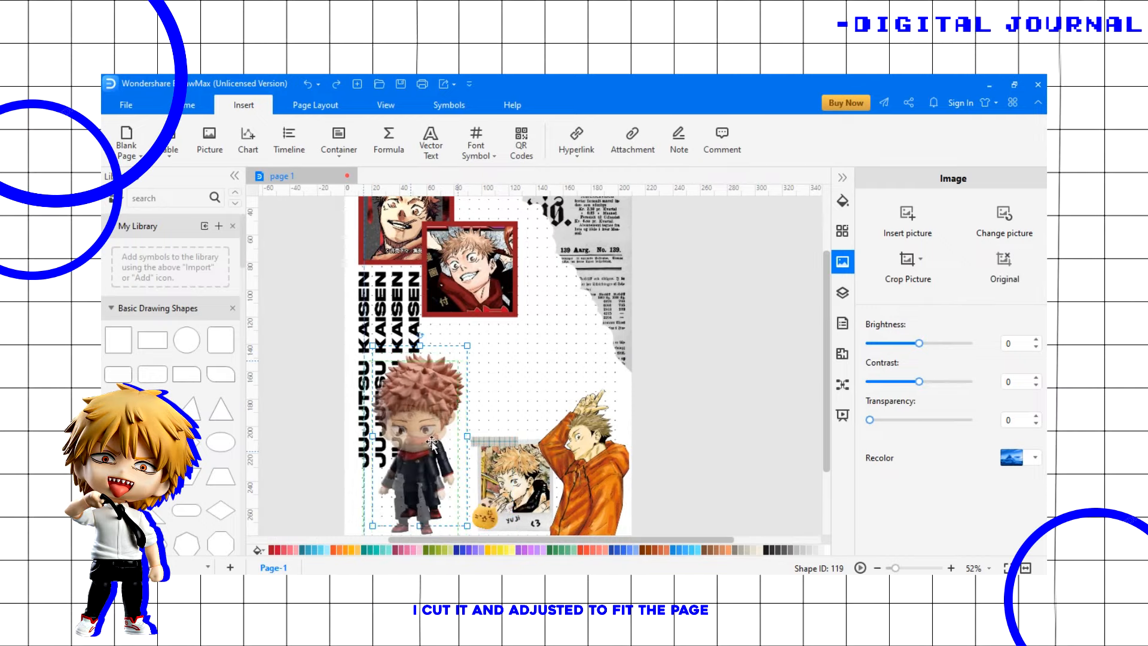
left_click(317, 443)
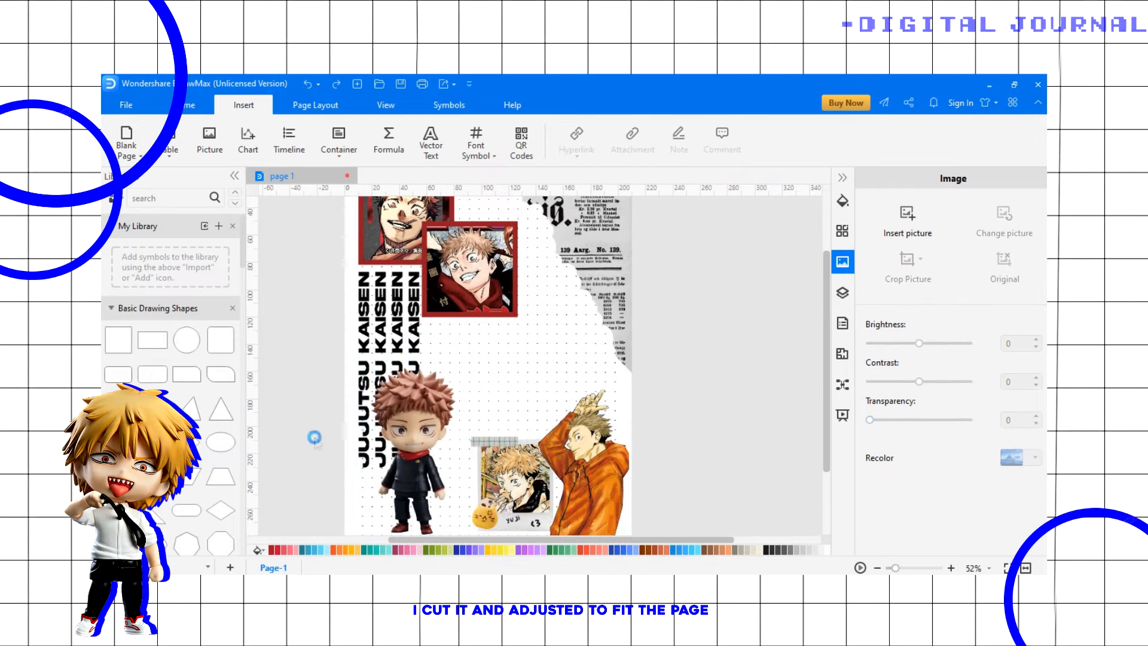
Move the nendoroid down so it stands near the page's bottom edge beside the polaroid.
scroll(825, 464, "down", 2)
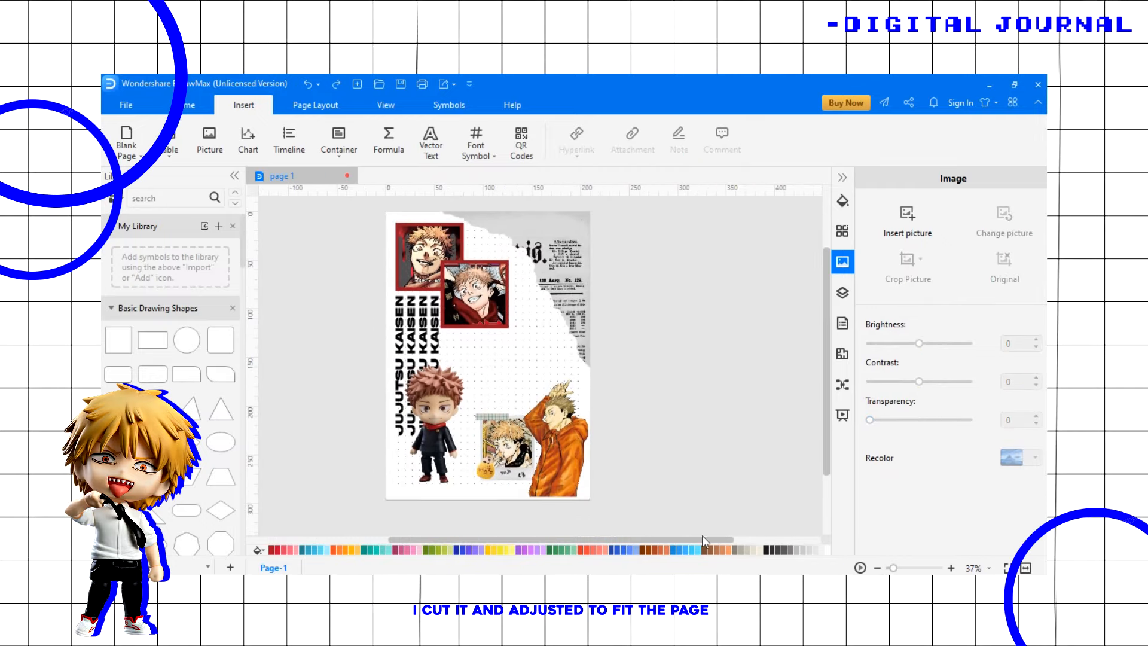
scroll(702, 536, "up", 2)
left_click(483, 466)
left_click_drag(483, 465, 490, 483)
left_click(390, 462)
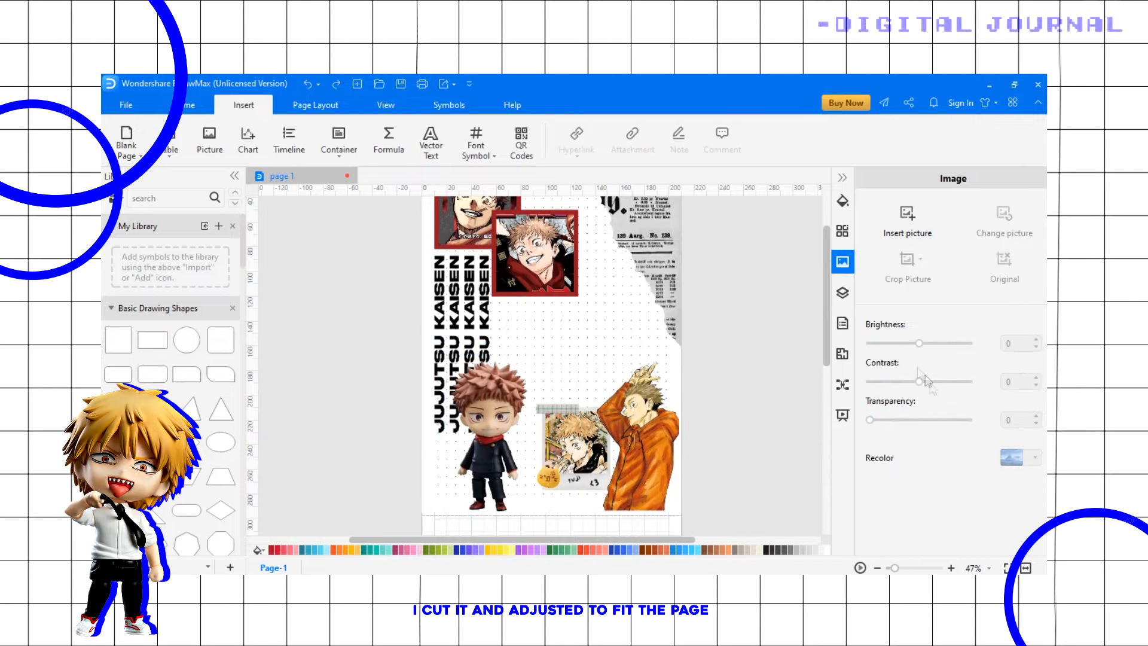
scroll(538, 359, "down", 2)
double_click(493, 419)
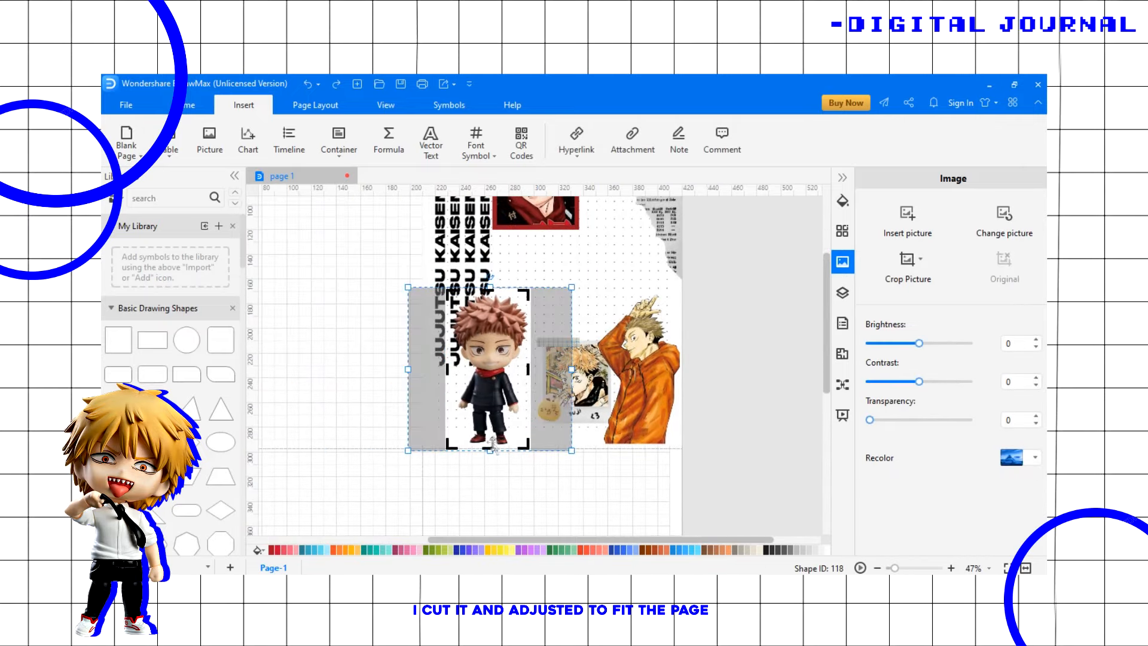
left_click(411, 395)
Add a ring shape at the nendoroid's lower left, send it behind the figure and color it red.
left_click_drag(186, 340, 445, 402)
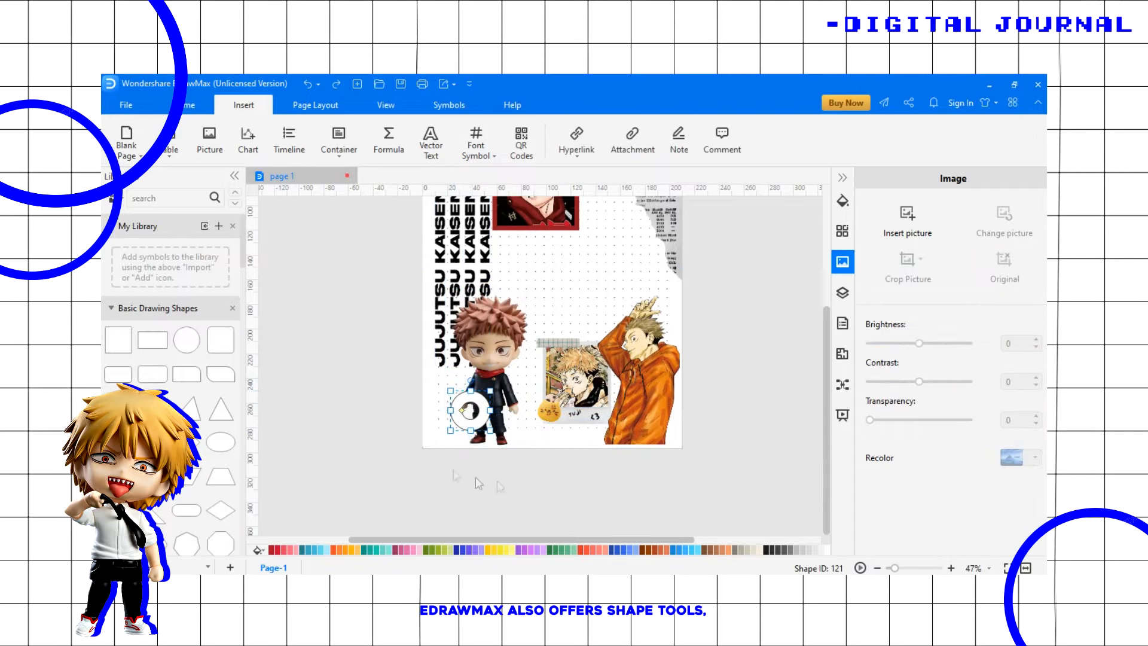
right_click(485, 413)
mouse_move(551, 189)
left_click(669, 197)
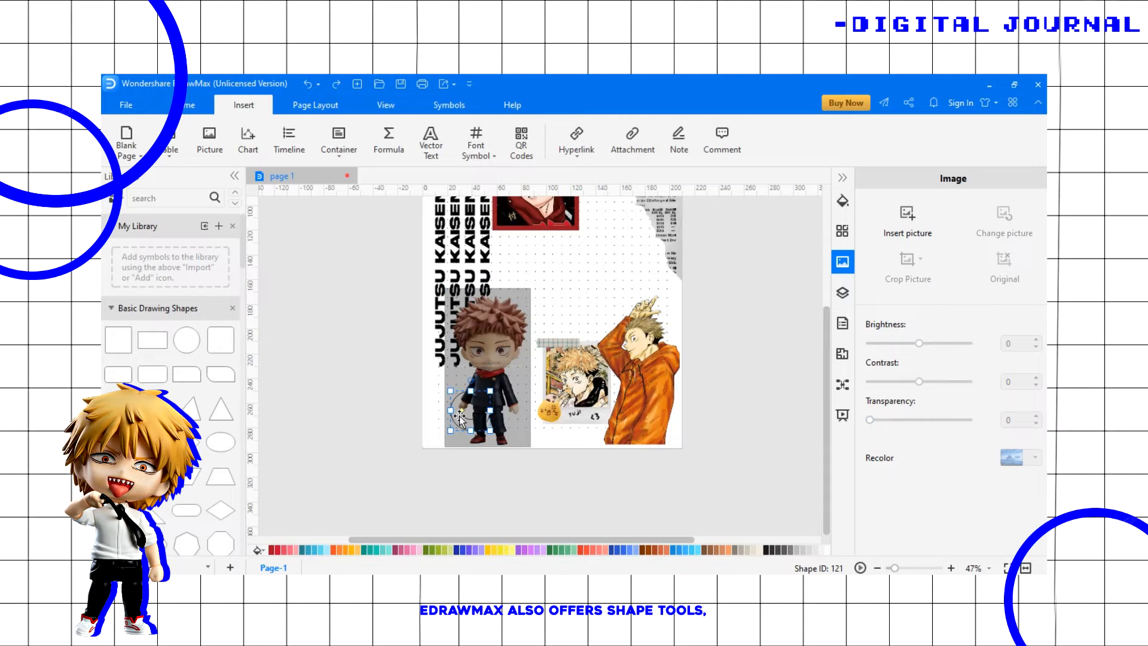
left_click(273, 550)
left_click(425, 465)
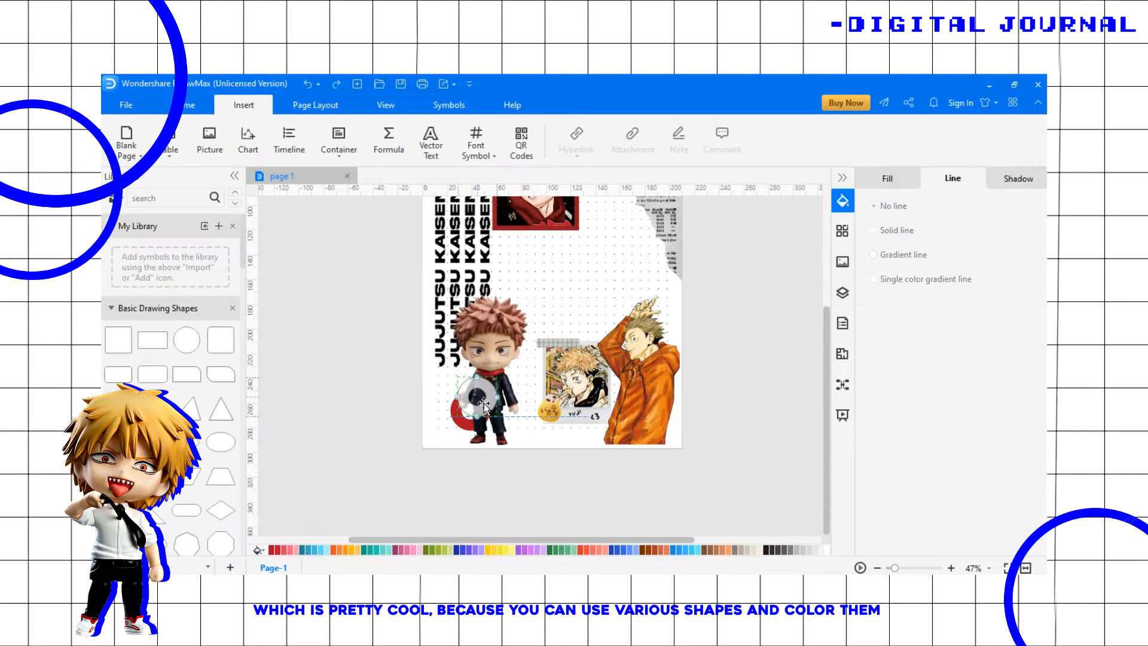
Duplicate the red ring to the nendoroid's right side and send the copy behind the figure.
left_click_drag(514, 397, 511, 397)
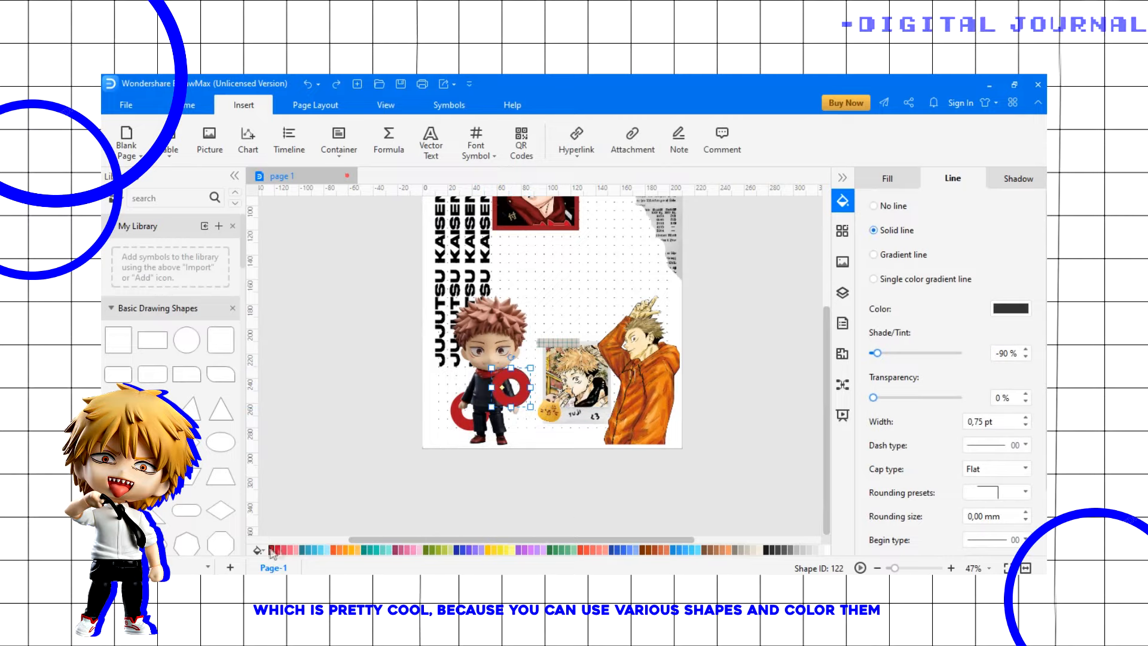
right_click(510, 389)
left_click(688, 196)
left_click(352, 405)
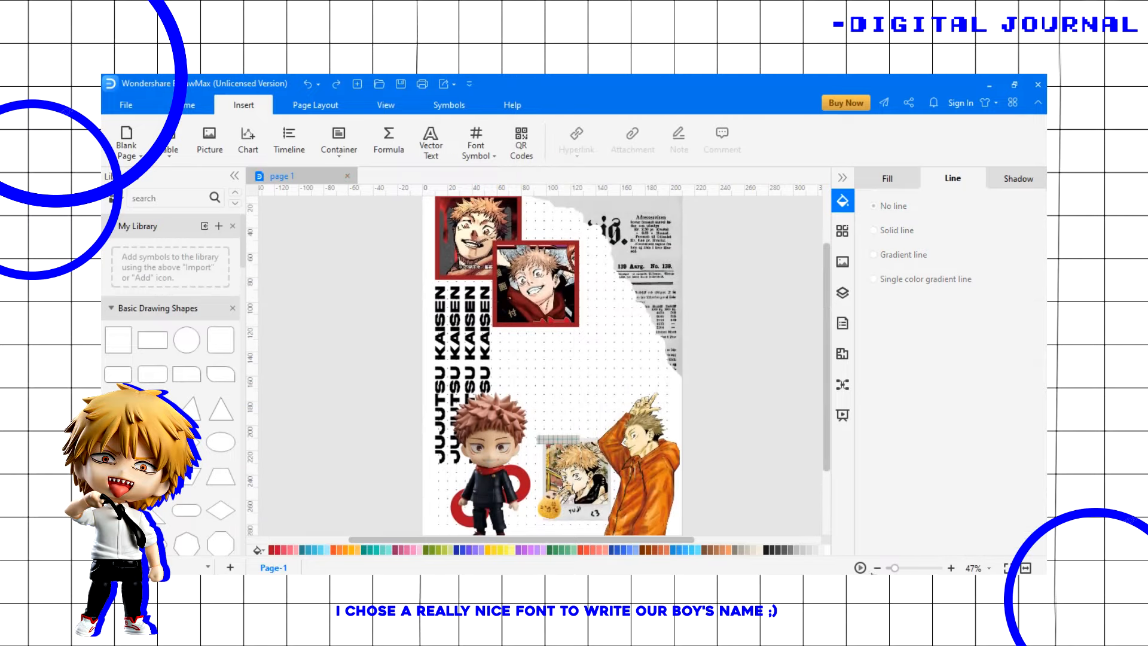
Add the vector text "Yuji Itadori" in the Elephant font to the page.
scroll(812, 449, "down", 2)
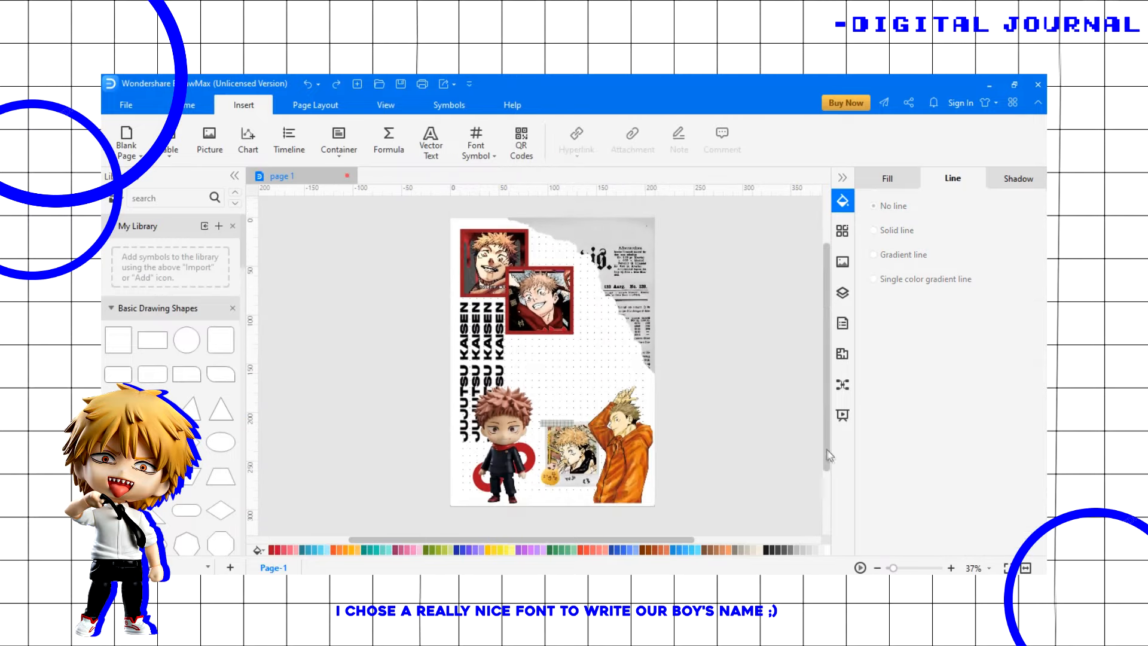
left_click(432, 147)
left_click(551, 402)
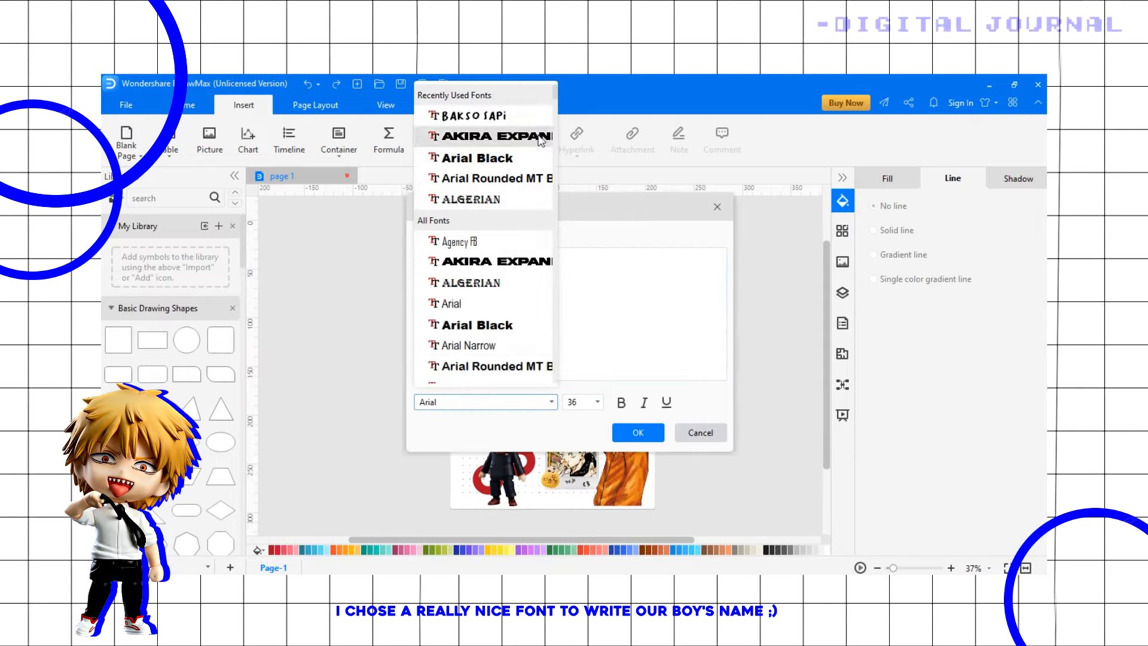
scroll(484, 287, "down", 15)
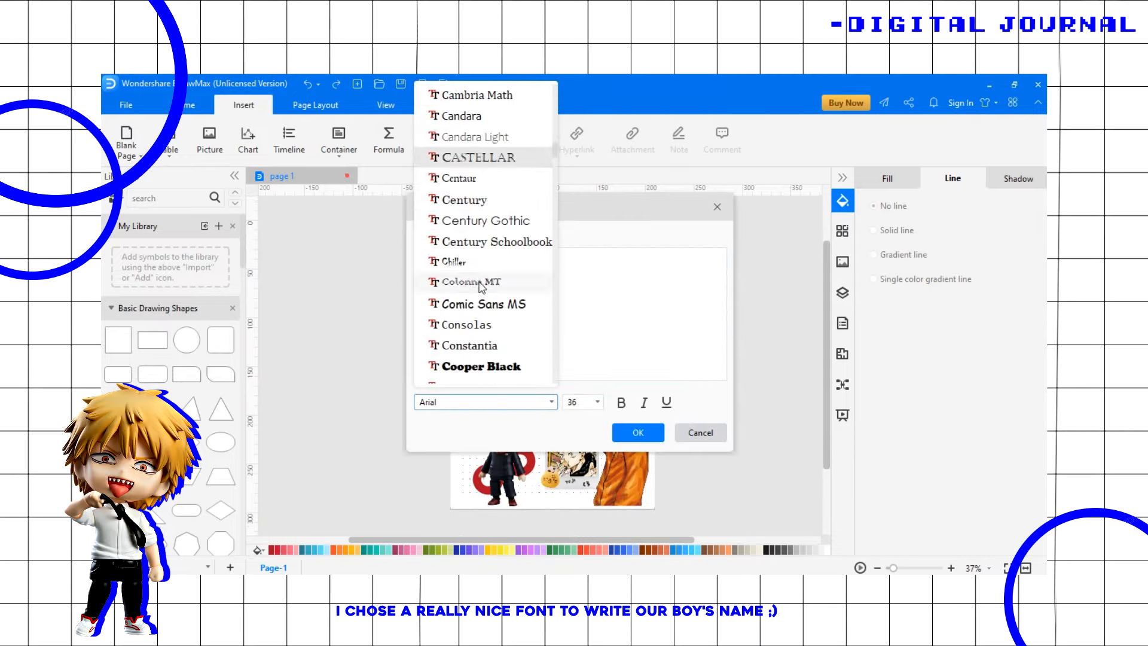
scroll(482, 288, "down", 3)
scroll(496, 336, "down", 3)
left_click(496, 344)
left_click(445, 264)
type("Yuji Itadori")
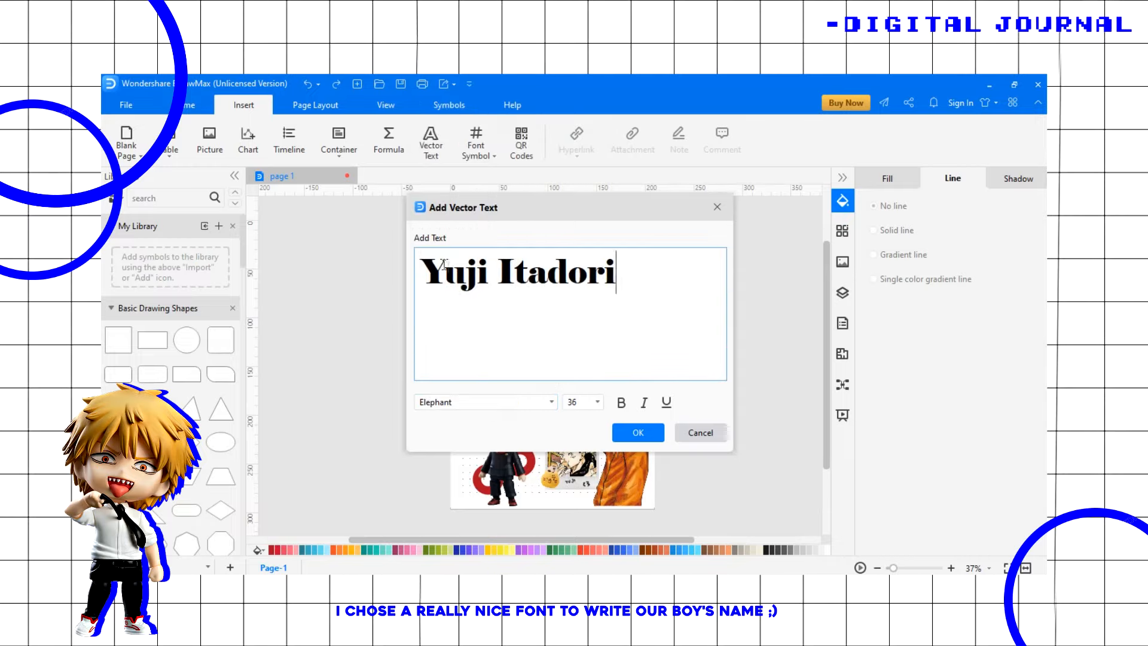
left_click(638, 432)
Remove the outline of the Yuji Itadori title beside the upper portrait and fill the letters with red.
scroll(573, 470, "up", 5)
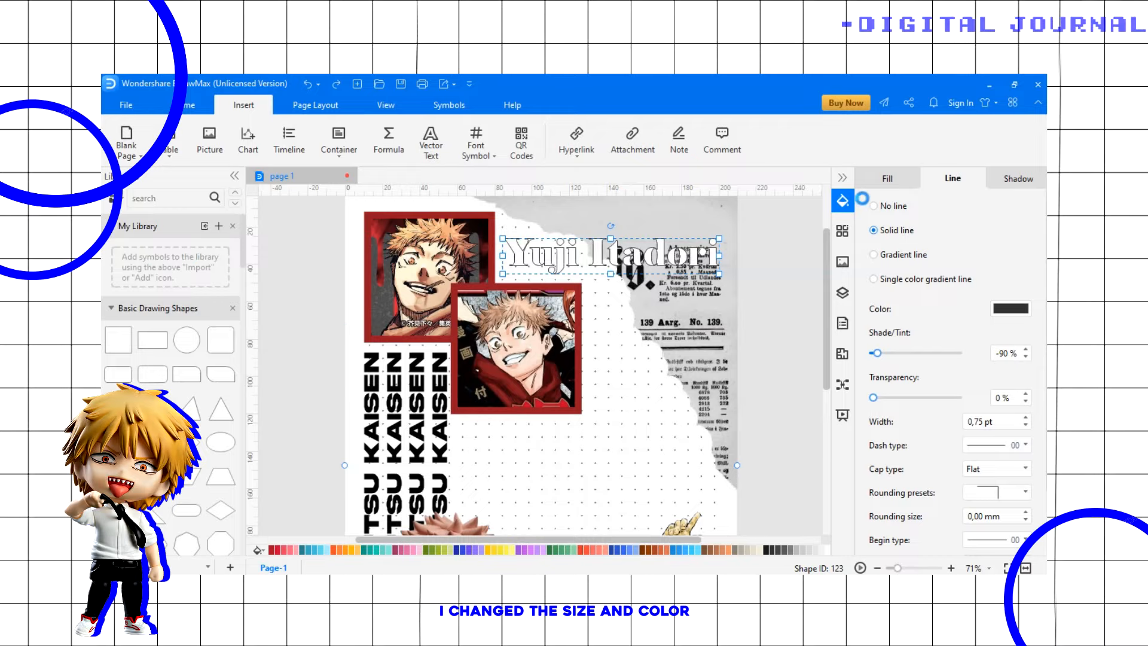
left_click(888, 178)
left_click(1011, 357)
left_click(878, 547)
Give the Yuji Itadori title an outer grey shadow with 0% transparency, 0 pt blur and 101% size.
left_click(1018, 178)
left_click(1007, 235)
left_click(1007, 235)
left_click(971, 275)
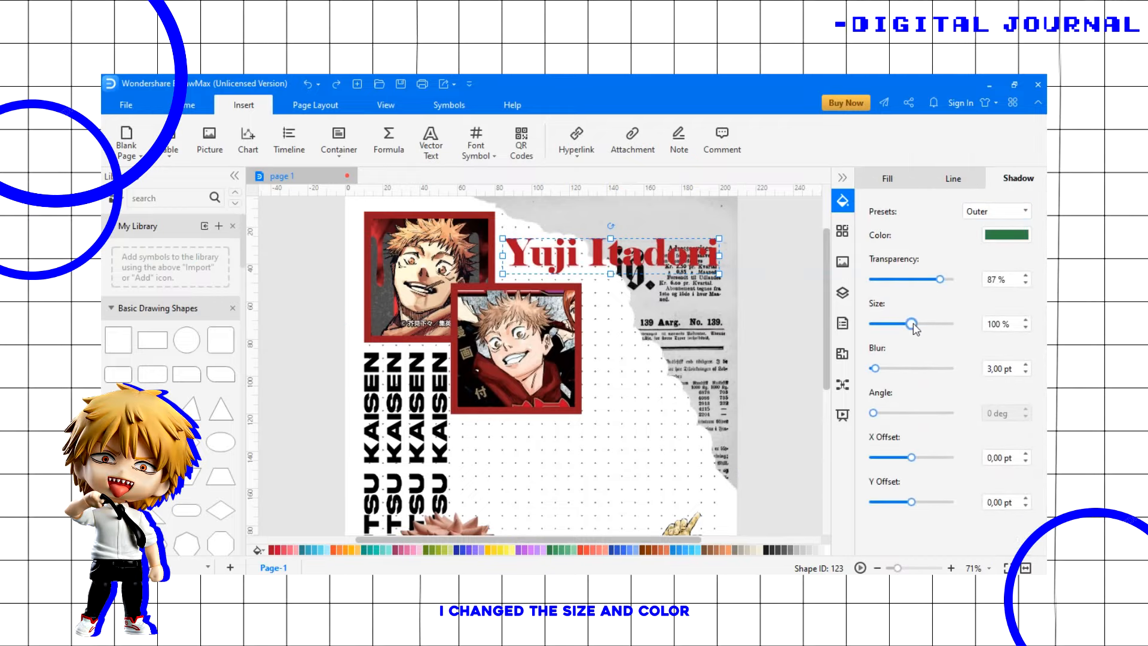
left_click(1007, 236)
left_click(983, 282)
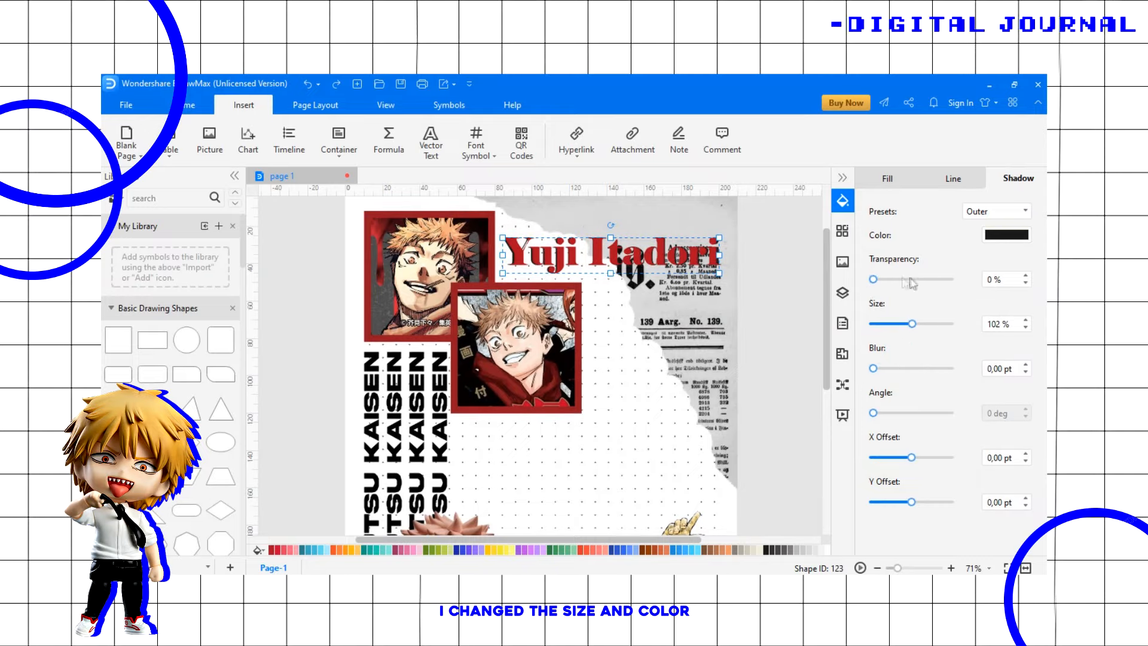
left_click(1007, 235)
left_click(905, 286)
left_click(1008, 235)
left_click(918, 307)
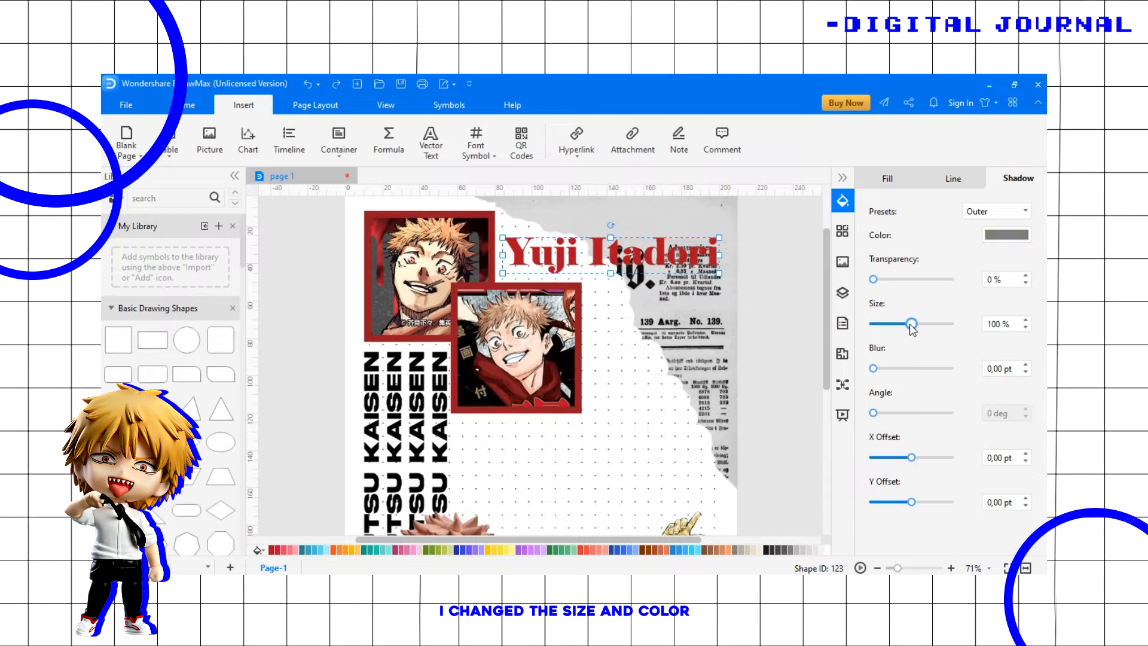
left_click(771, 353)
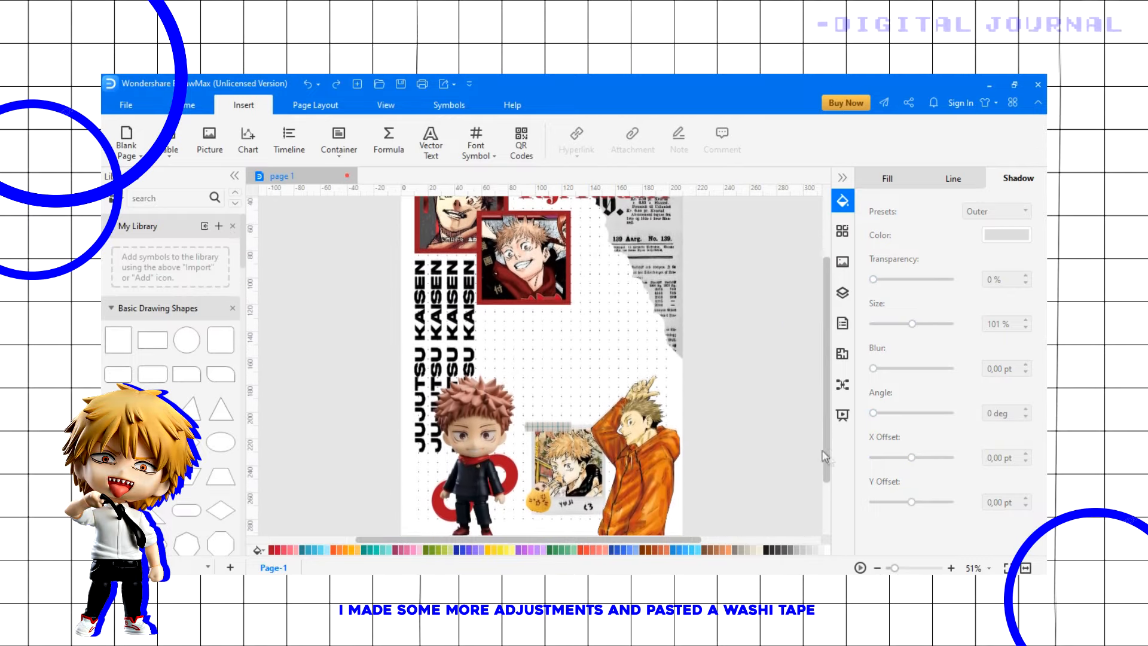
Insert the green washi tape picture and place it across the bottom edge of the lower red-framed portrait.
left_click(482, 245)
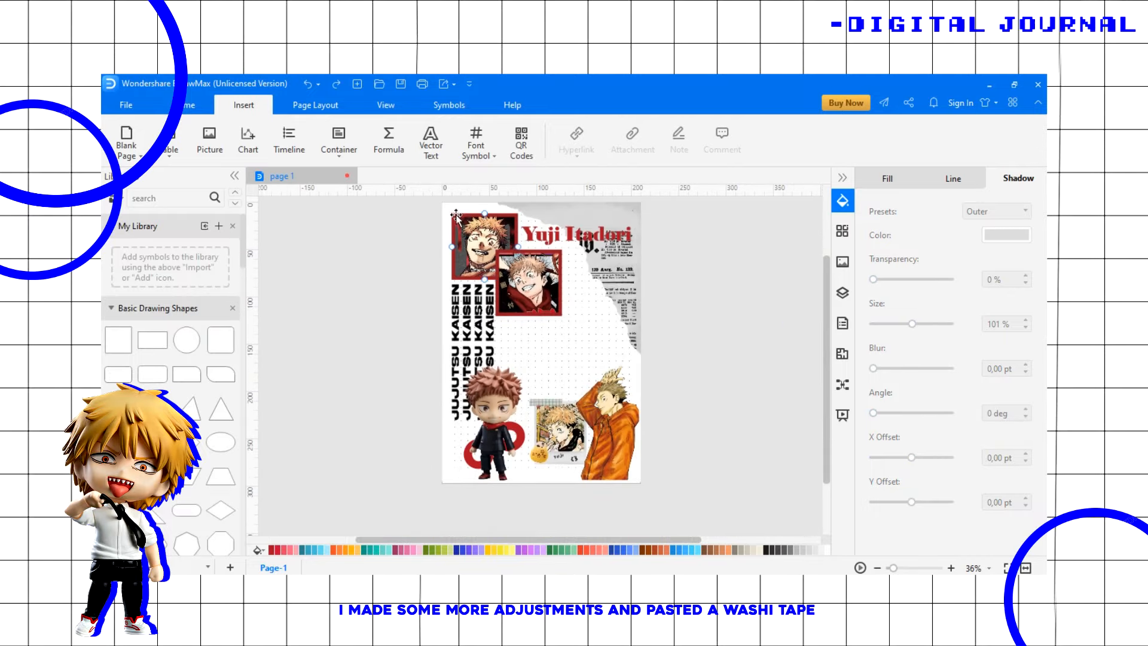
left_click_drag(892, 567, 896, 567)
scroll(586, 430, "up", 4)
left_click(563, 441)
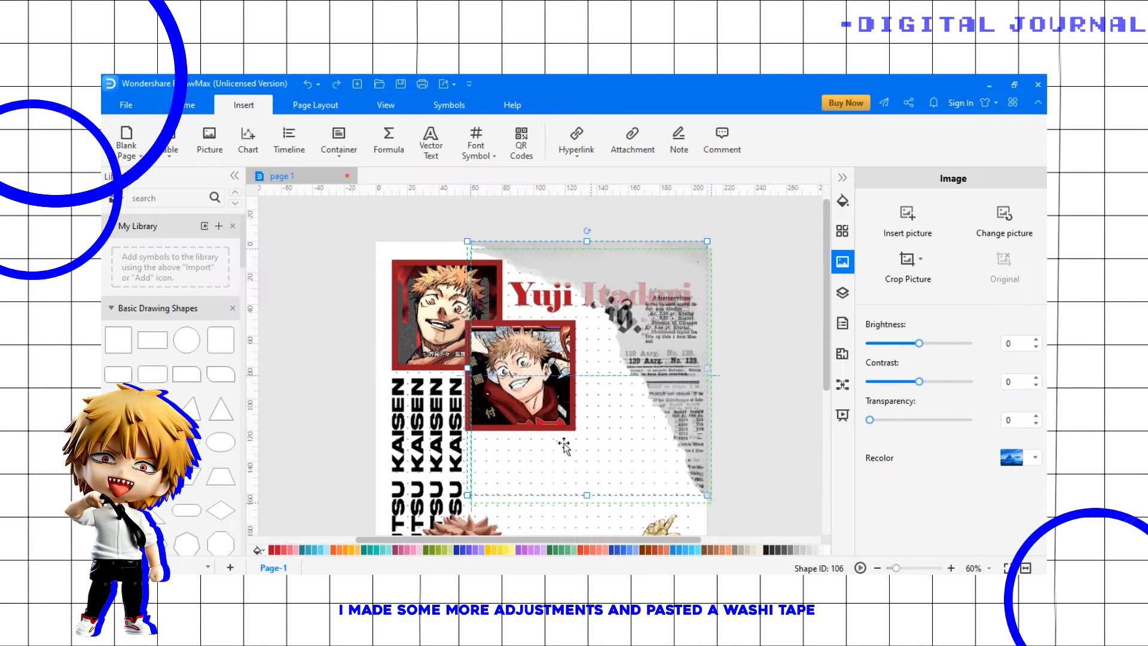
left_click(210, 142)
left_click_drag(562, 170, 568, 206)
left_click(265, 209)
left_click(443, 389)
left_click_drag(561, 371, 571, 434)
left_click_drag(896, 567, 904, 568)
scroll(610, 332, "down", 4)
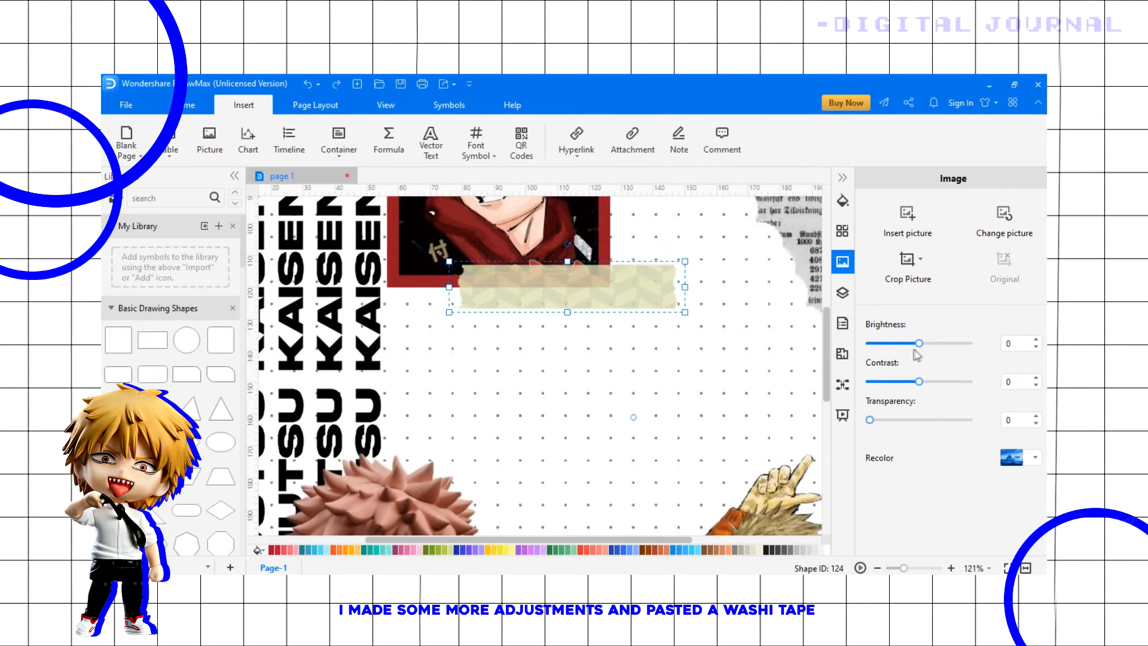
Set the washi tape's brightness to -100 and contrast to 100, and shrink the tape a little.
left_click_drag(919, 343, 886, 344)
left_click_drag(919, 381, 951, 381)
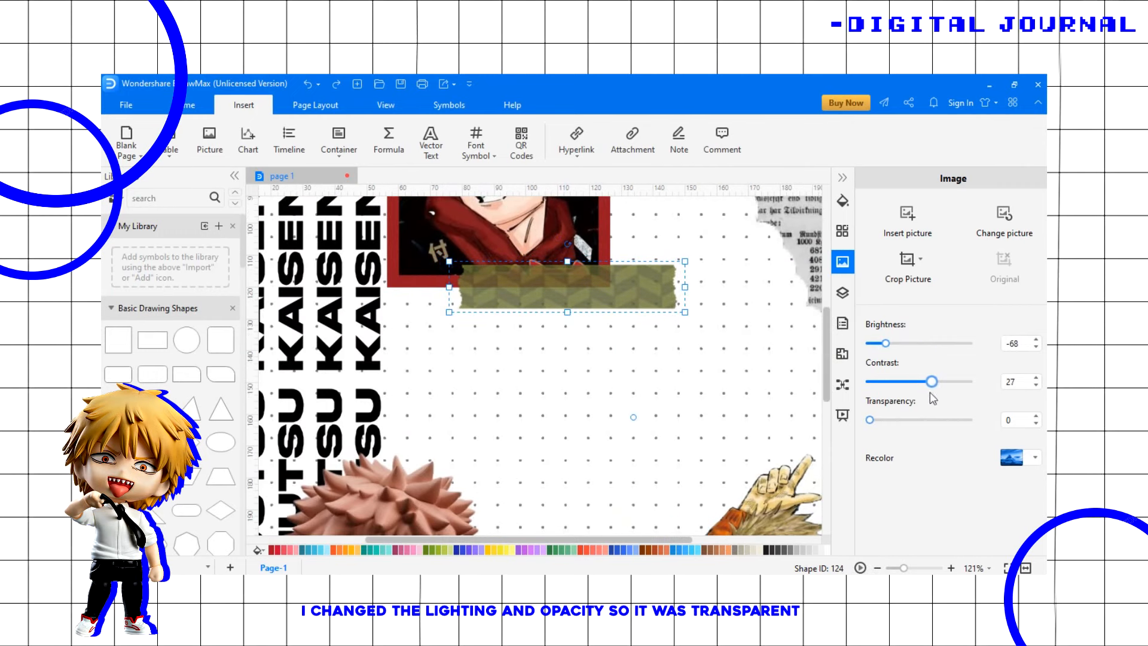
left_click_drag(881, 345, 868, 345)
left_click_drag(940, 382, 975, 390)
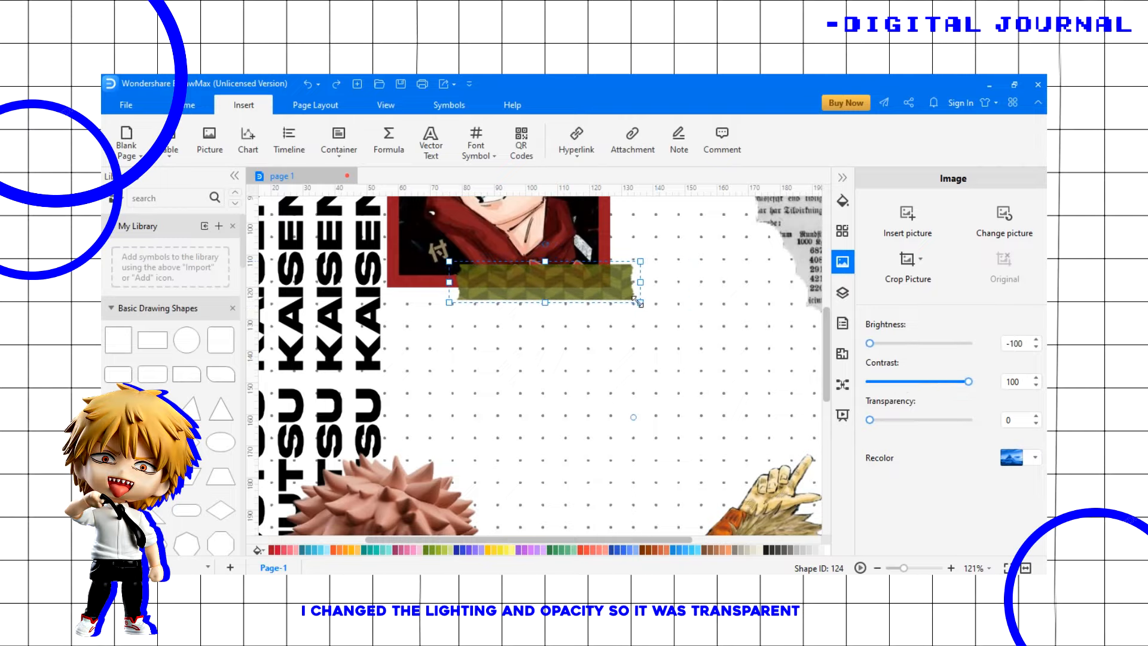
left_click_drag(637, 300, 642, 302)
left_click(682, 356)
Shrink the upper red-framed portrait and reposition it above the vertical JUJUTSU KAISEN text.
left_click(877, 568)
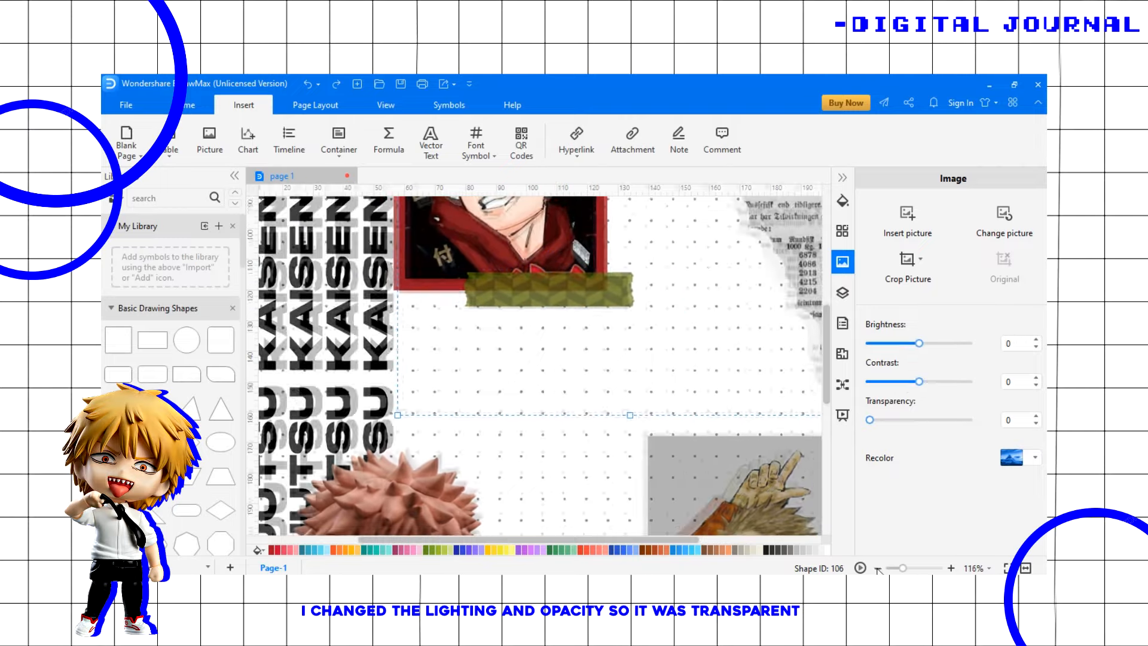
left_click(877, 568)
left_click(878, 568)
left_click(877, 568)
left_click(877, 568)
left_click(877, 568)
left_click(877, 568)
left_click(877, 568)
left_click(878, 568)
left_click(878, 568)
left_click(877, 568)
left_click(877, 569)
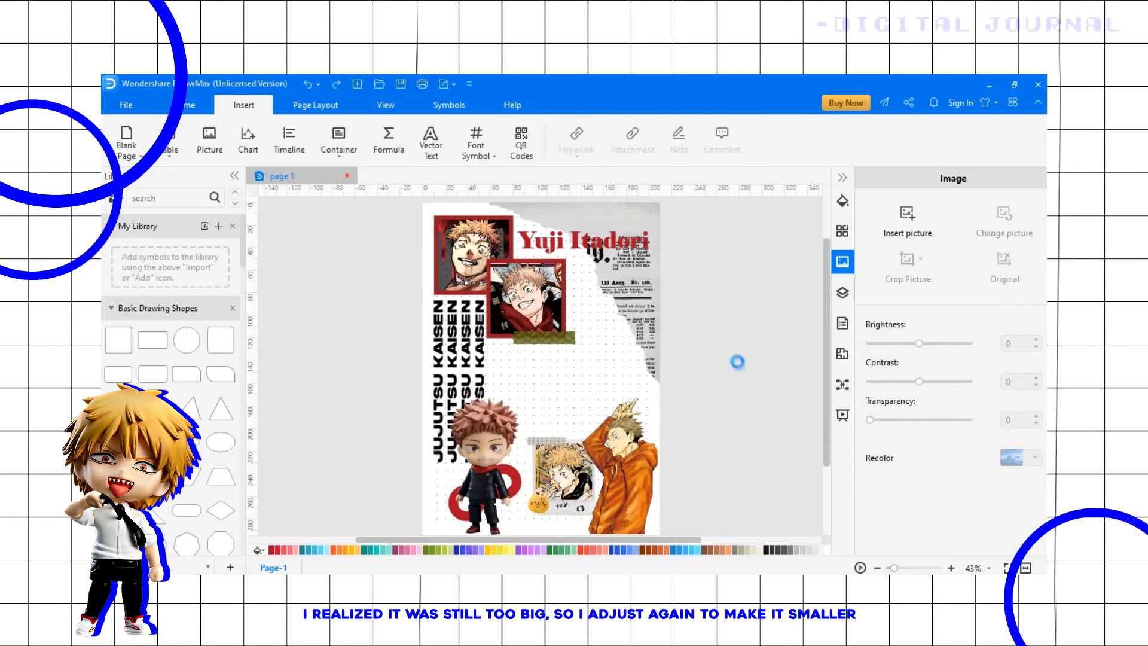
left_click_drag(827, 371, 827, 358)
left_click_drag(894, 568, 901, 568)
left_click_drag(827, 388, 826, 319)
left_click_drag(307, 267, 326, 285)
left_click_drag(475, 319, 456, 302)
left_click(481, 302)
left_click(426, 328)
left_click_drag(316, 431, 338, 396)
left_click(285, 377)
left_click_drag(828, 309, 828, 341)
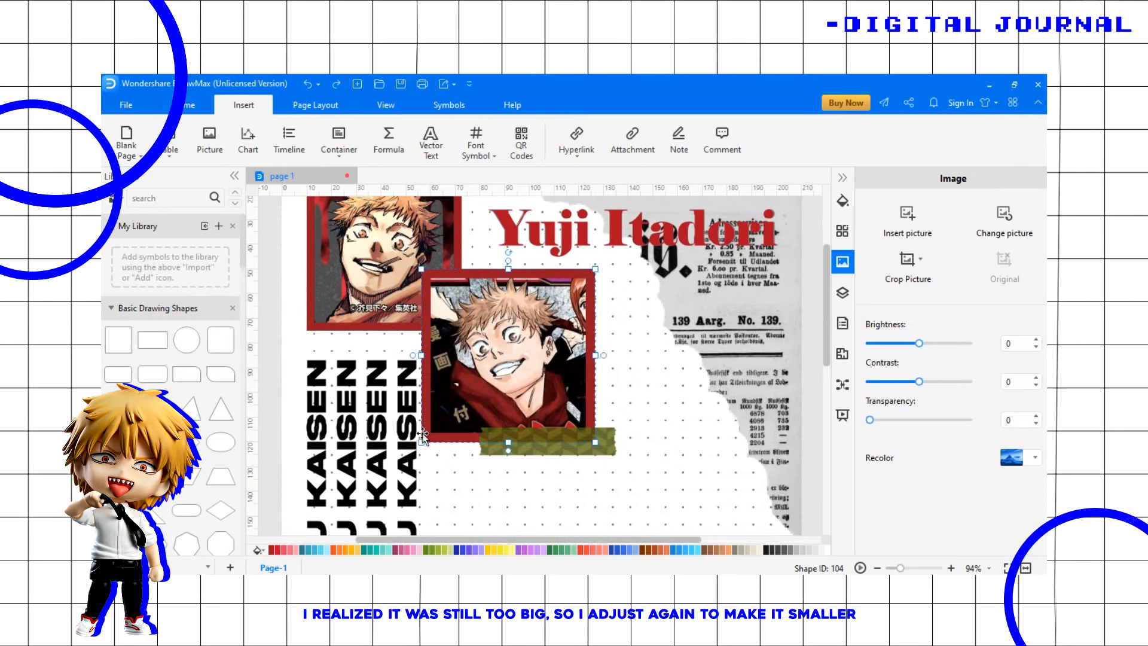
Shrink the lower red-framed portrait and move it so it overlaps the upper portrait's lower right corner.
left_click_drag(423, 435, 446, 417)
left_click_drag(552, 277, 523, 269)
left_click(507, 370)
left_click_drag(585, 433, 566, 414)
left_click_drag(508, 353, 502, 347)
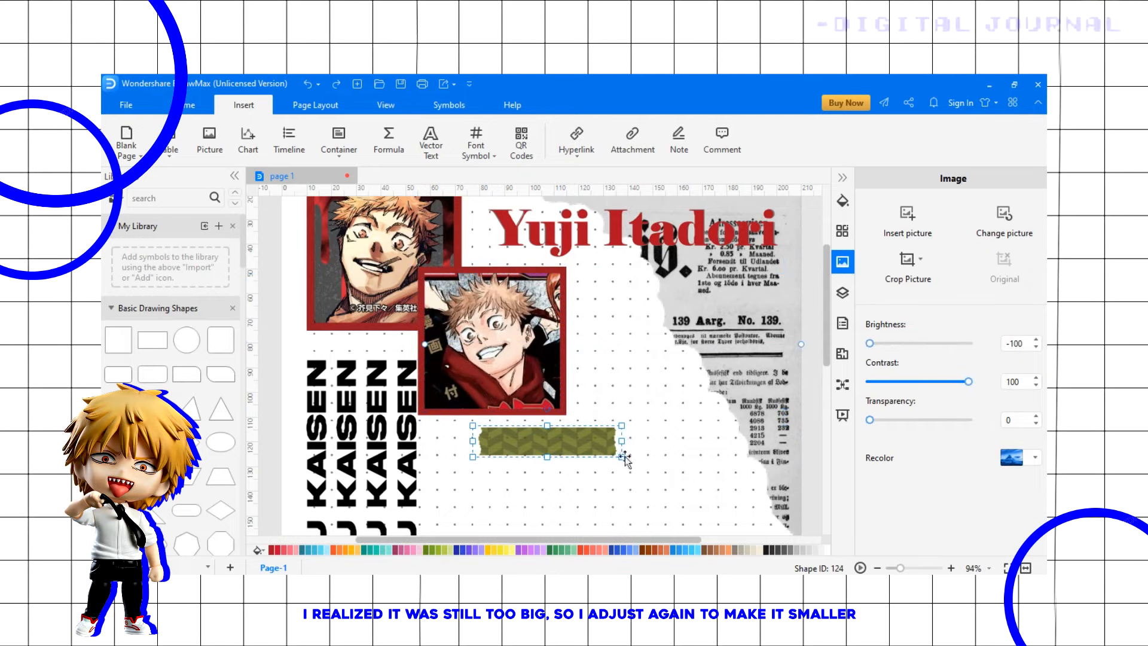
Make the washi tape smaller and nudge it over the lower right corner of the lower portrait.
left_click_drag(574, 412, 574, 420)
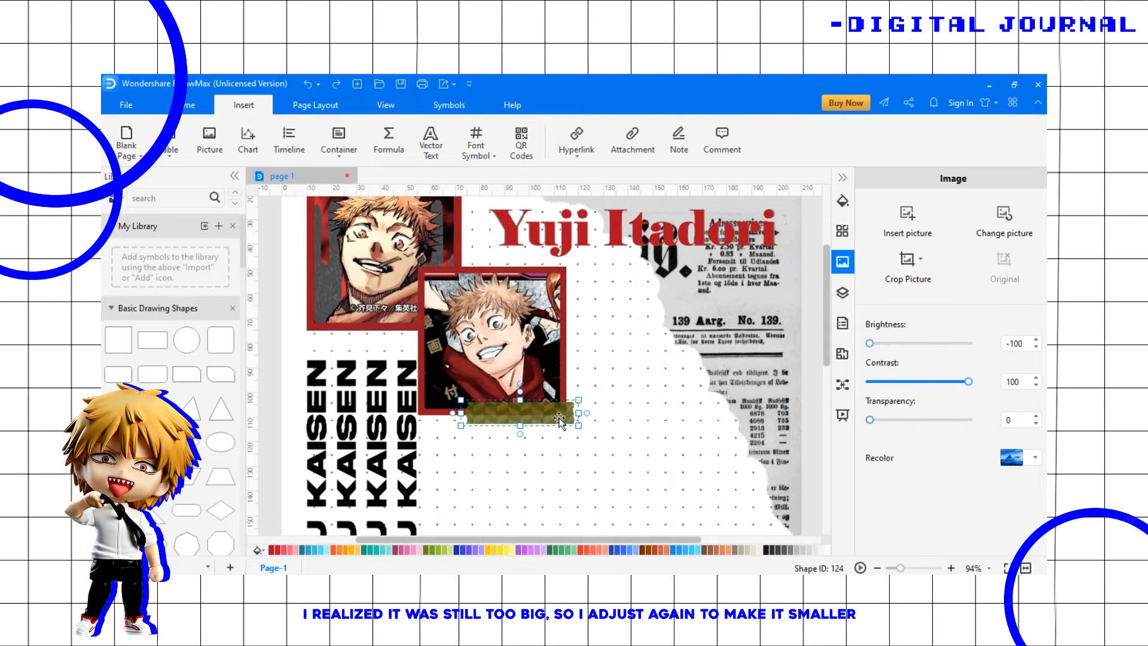
key("Left")
key("Left")
key("Up")
key("Up")
key("Up")
key("Up")
key("Up")
key("Up")
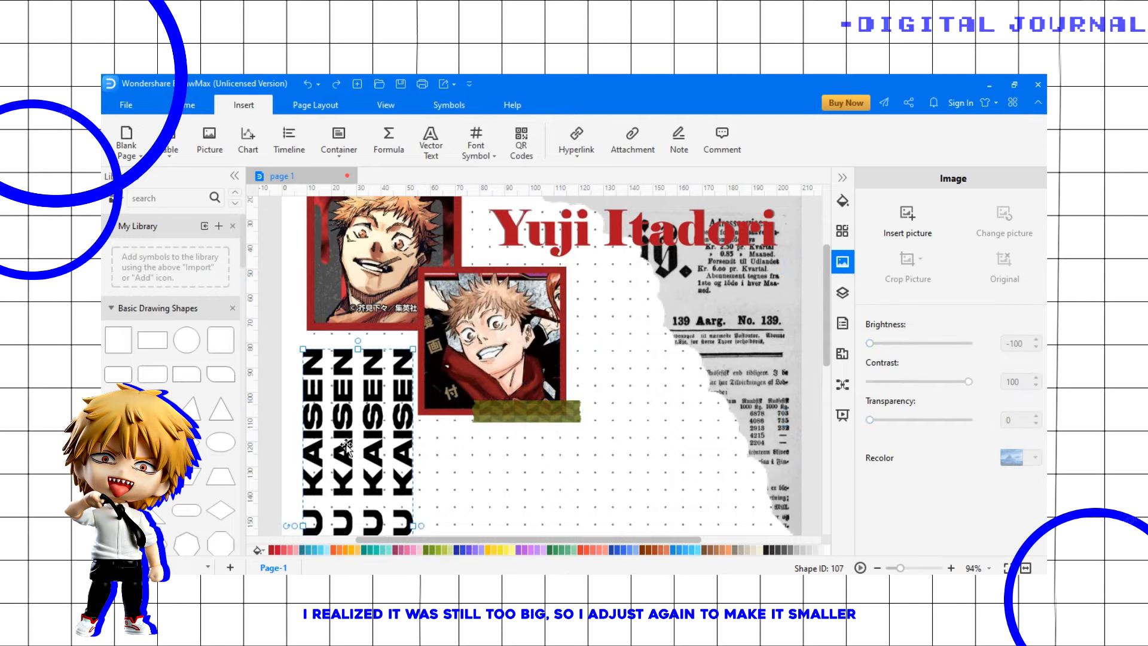
Write "Yuji Itadori is the main protagonist of the Jujutsu Kaisen series." as vector text in bold italic Arial Rounded MT Bold.
scroll(546, 418, "down", 5)
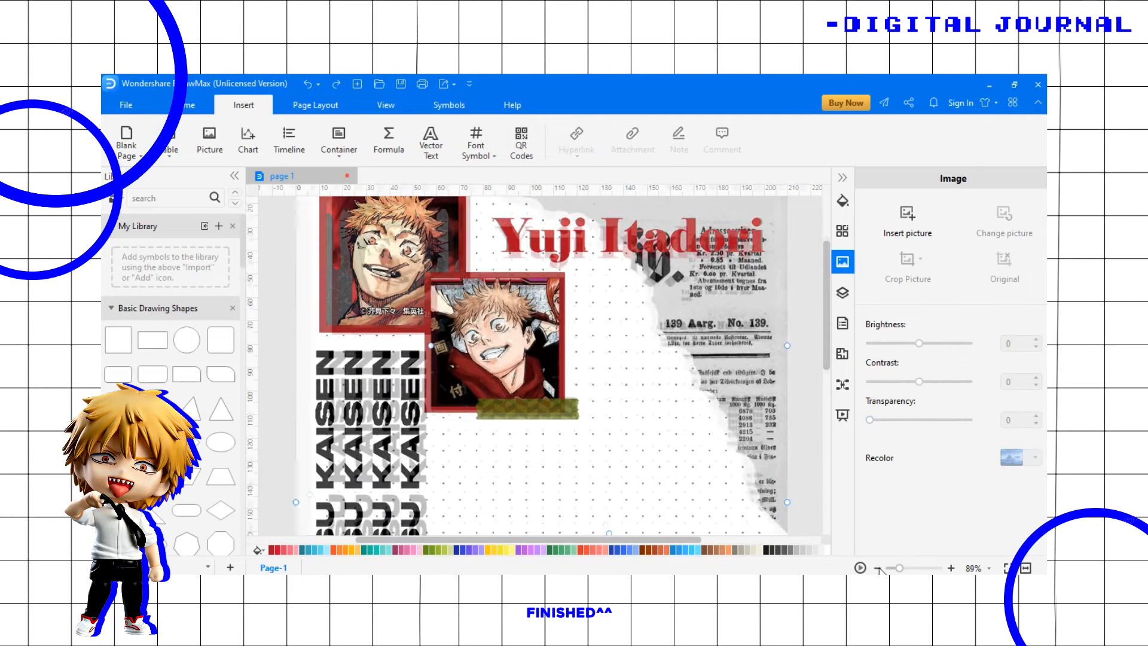
left_click_drag(827, 372, 829, 414)
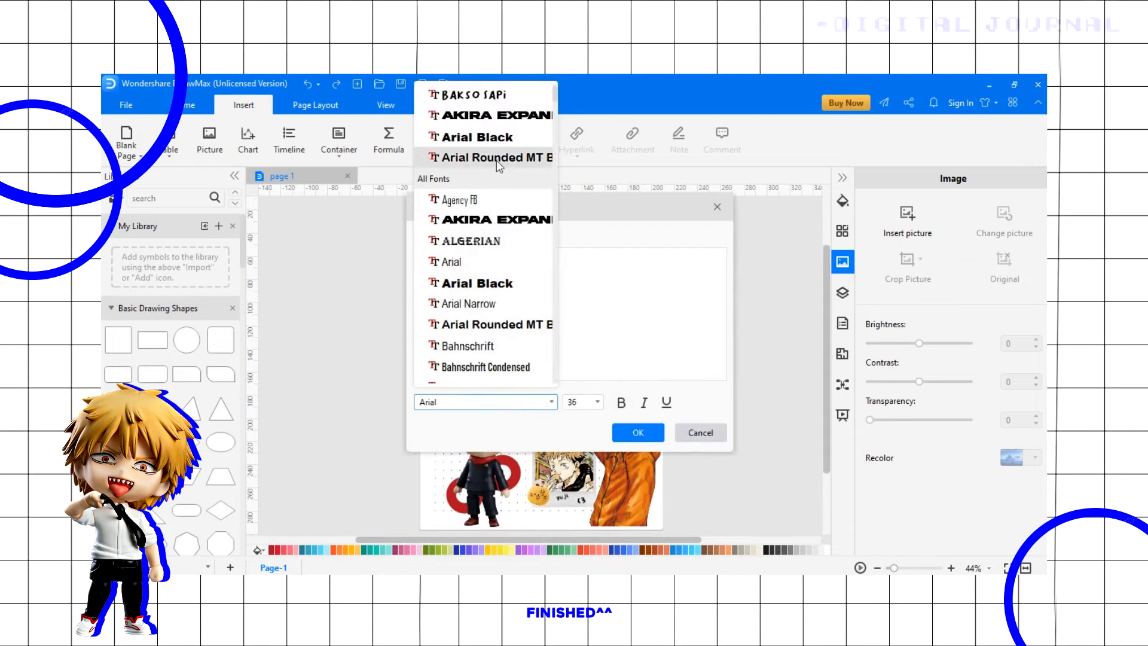
left_click(498, 159)
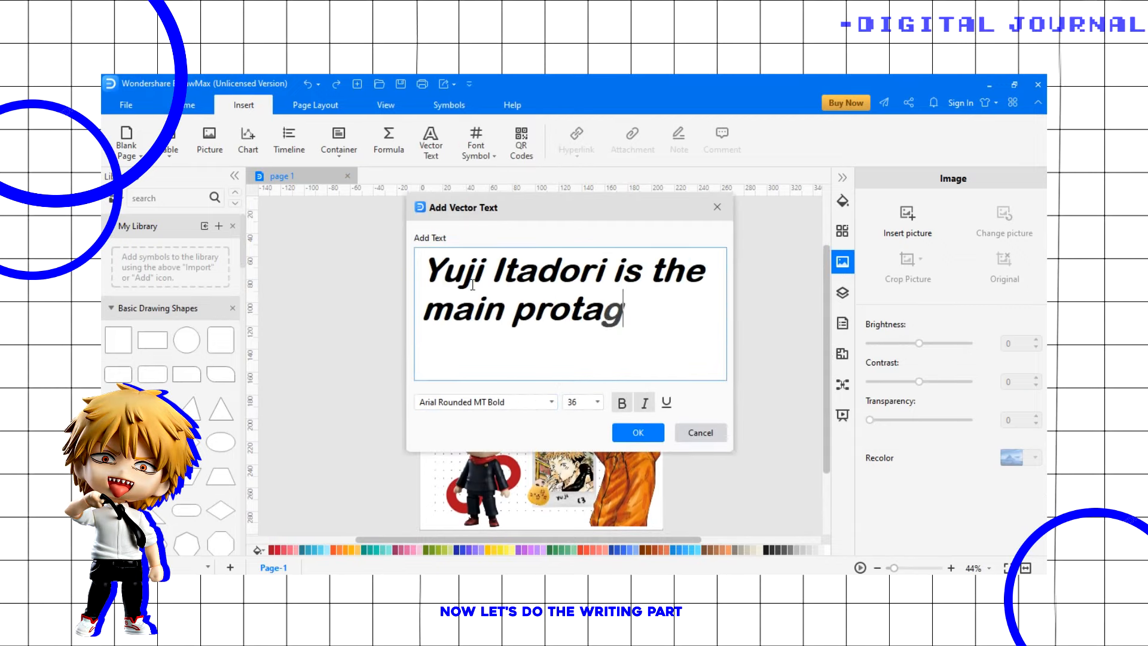
type("su Kaisen series.")
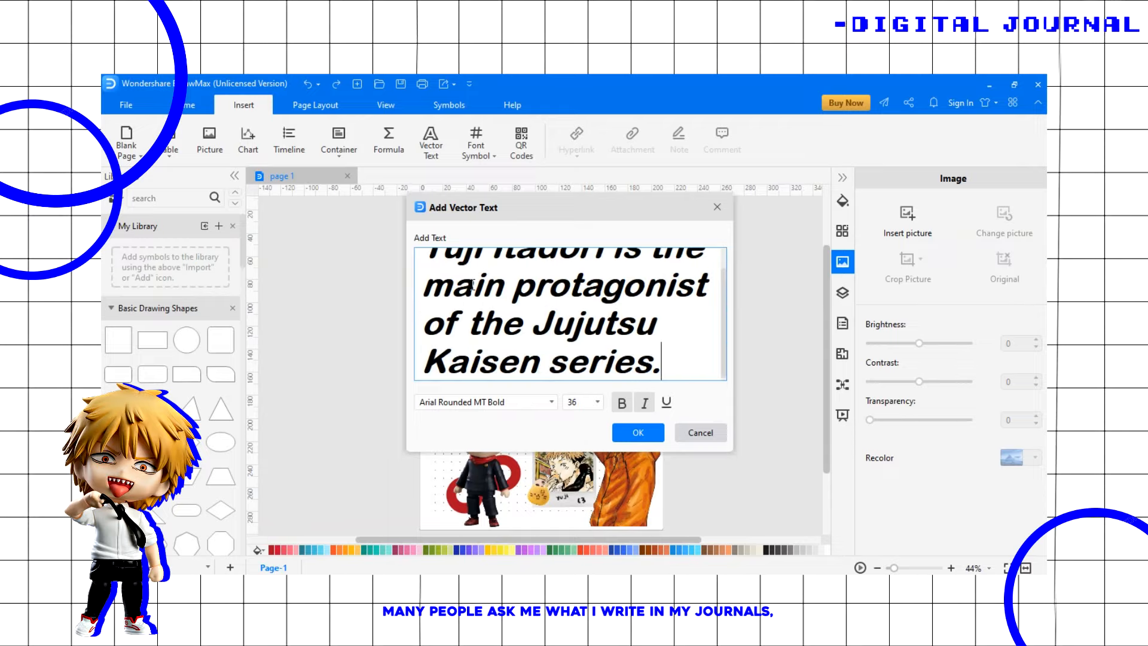
Break the sentence into four lines after "the", "protagonist" and "Jujutsu", and add it to the page.
left_click(706, 278)
key("Return")
key("BackSpace")
left_click(712, 312)
key("Return")
key("Delete")
left_click_drag(725, 313, 725, 339)
left_click(666, 323)
key("Return")
key("Delete")
left_click(638, 432)
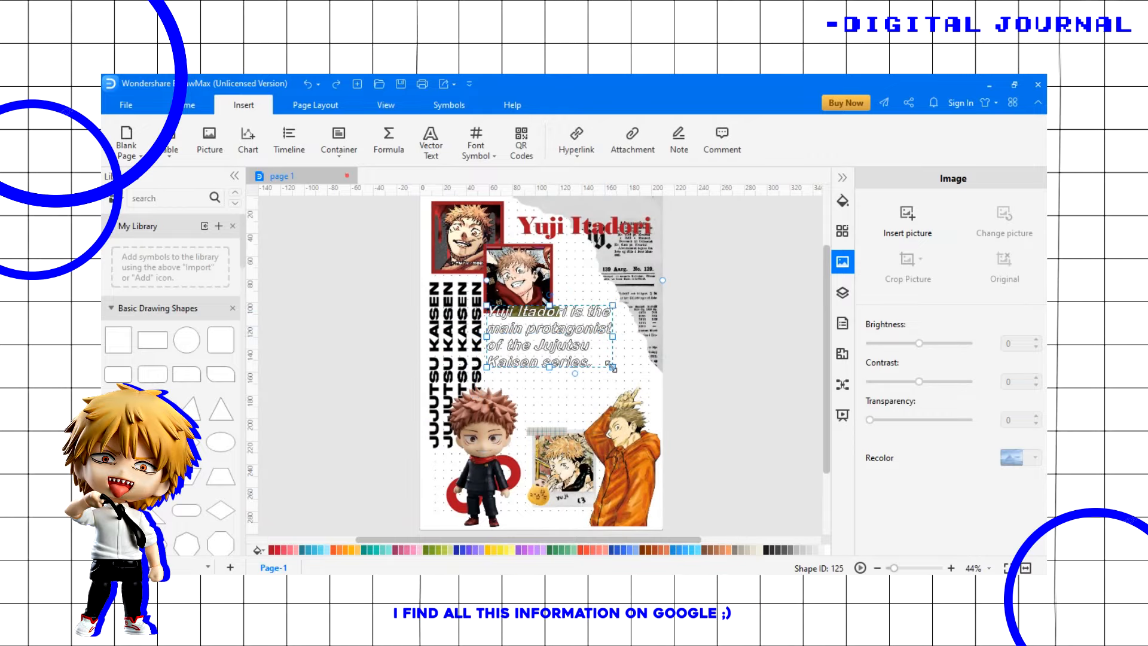
Shrink the four-line description and place it just right of the lower red-framed portrait.
left_click_drag(610, 366, 563, 342)
left_click_drag(894, 568, 908, 568)
left_click_drag(827, 371, 826, 321)
left_click_drag(580, 510, 776, 357)
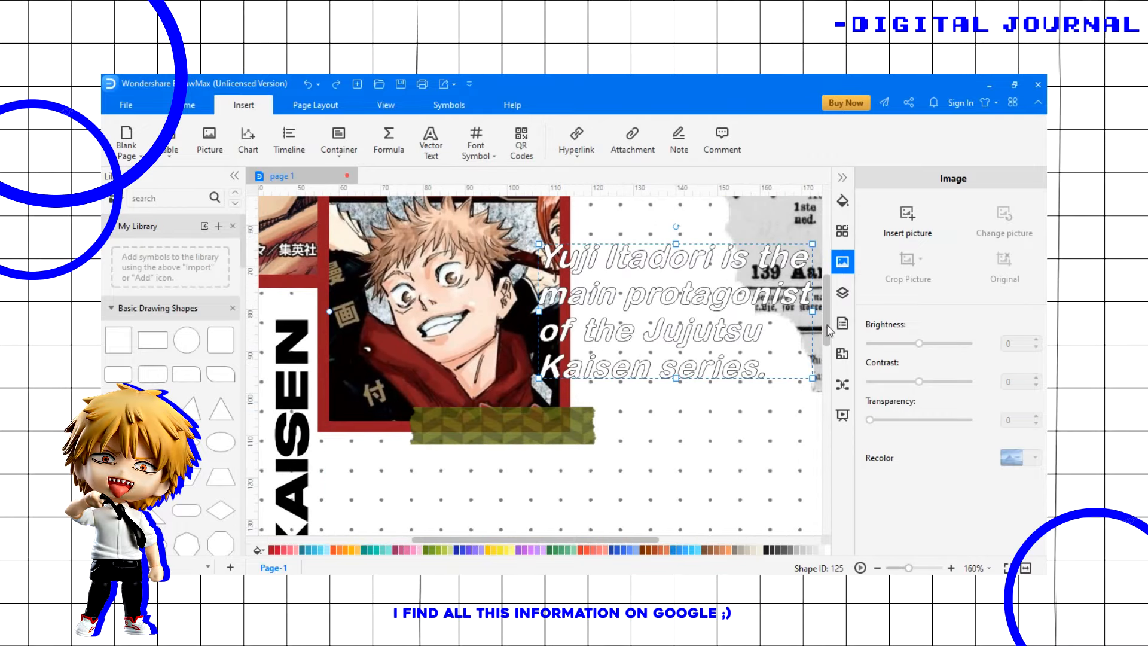
scroll(829, 330, "up", 1)
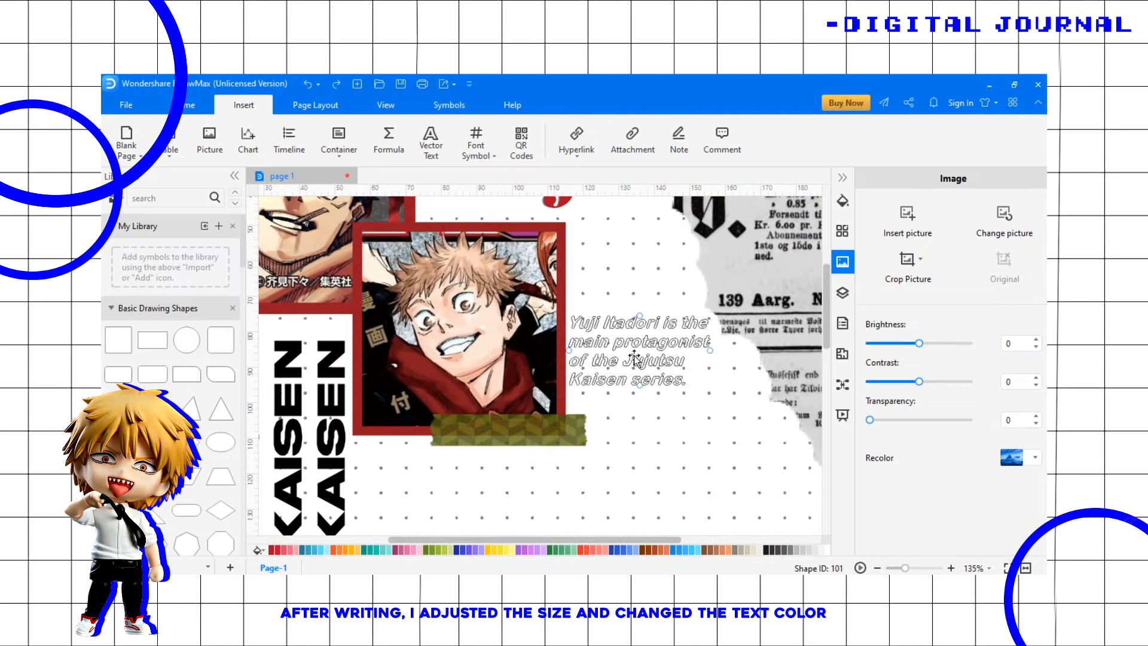
Remove the outline of the four-line description and fill its letters with black.
left_click(843, 201)
left_click(874, 207)
left_click(888, 179)
left_click(1018, 355)
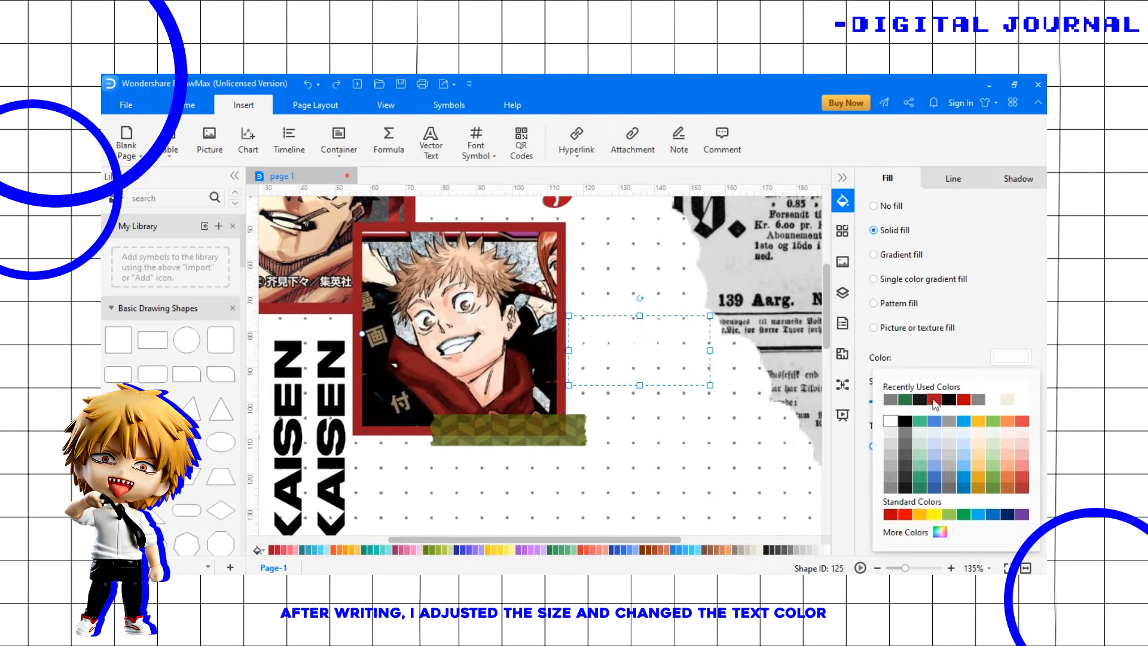
left_click(950, 401)
left_click(684, 422)
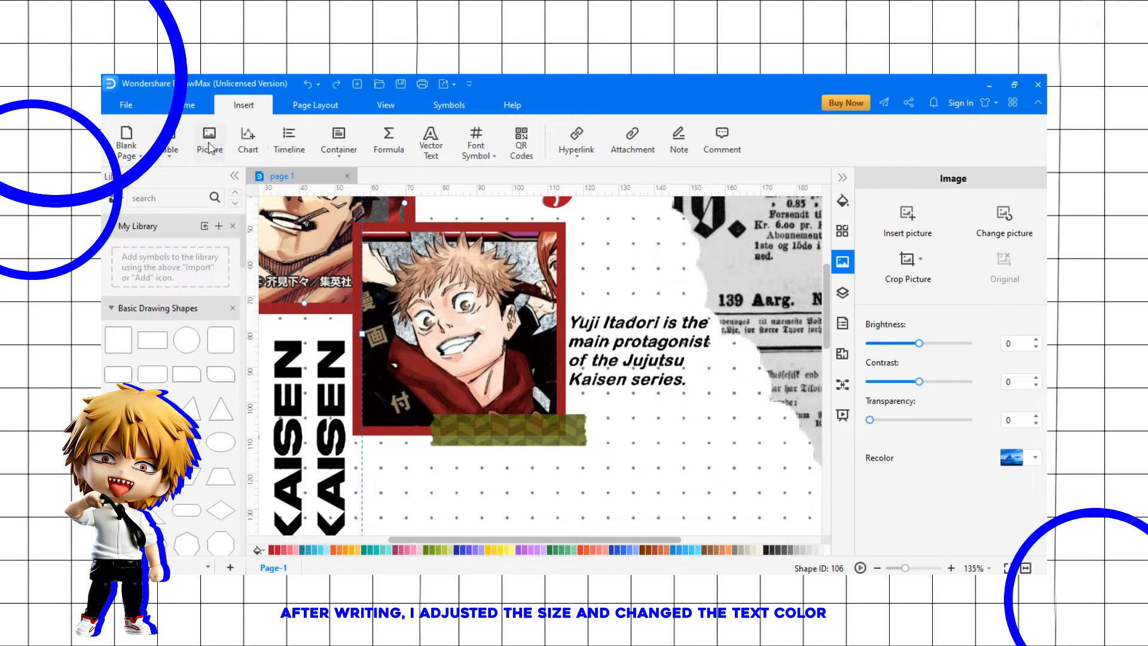
Insert the green frog picture, shrink it and place it right of the description at the newspaper's torn edge.
left_click(209, 146)
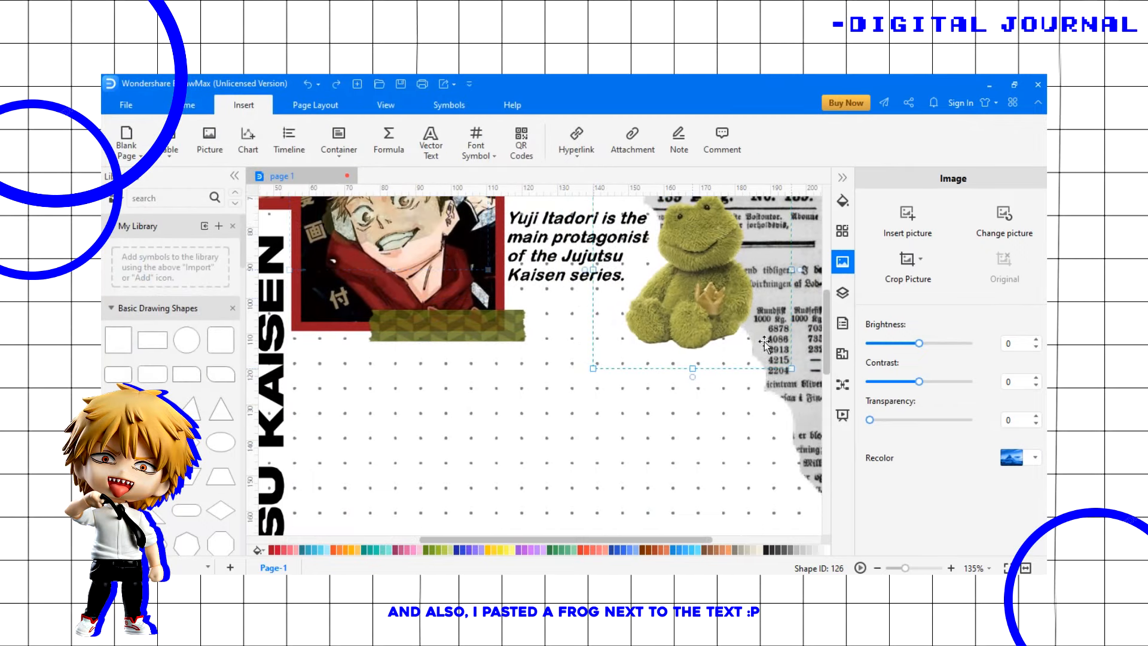
left_click_drag(743, 334, 695, 285)
scroll(706, 292, "up", 2)
left_click_drag(726, 412, 720, 403)
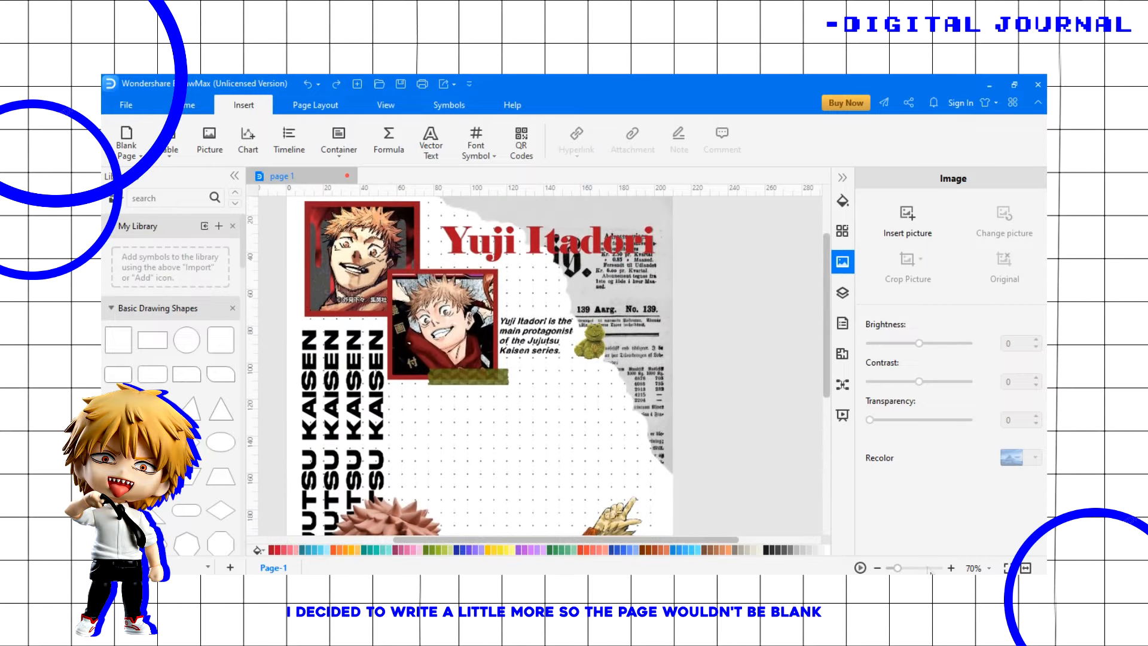
Create another vector text and set its font to Arial Rounded MT Bold with bold and italic.
left_click(951, 569)
left_click(952, 568)
left_click(952, 568)
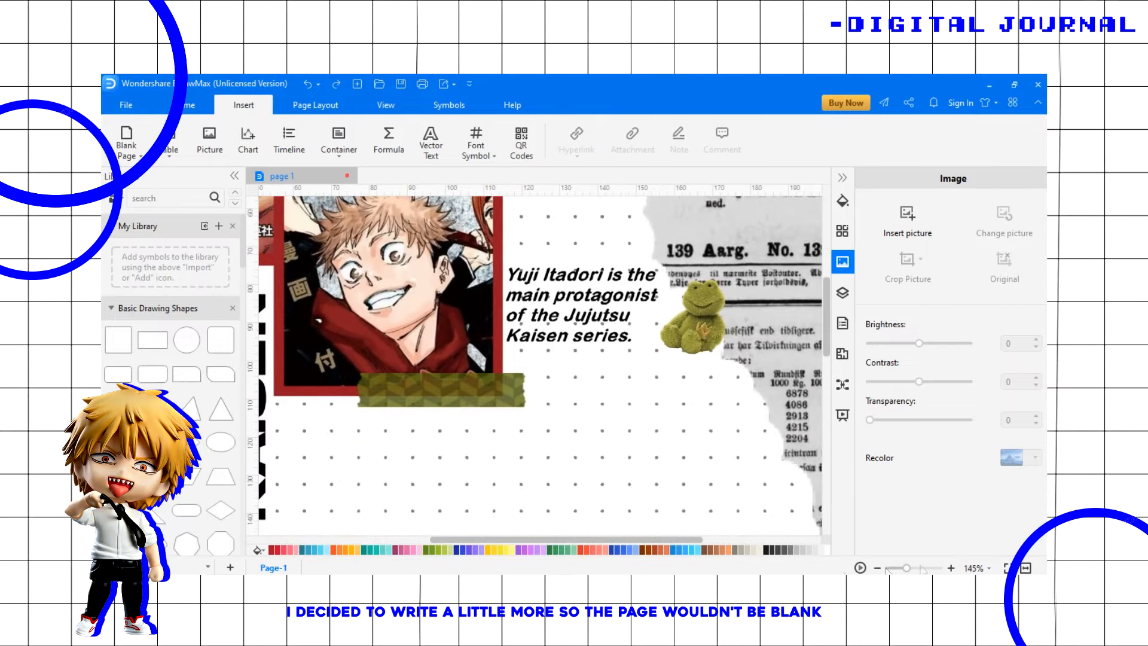
left_click_drag(680, 540, 706, 539)
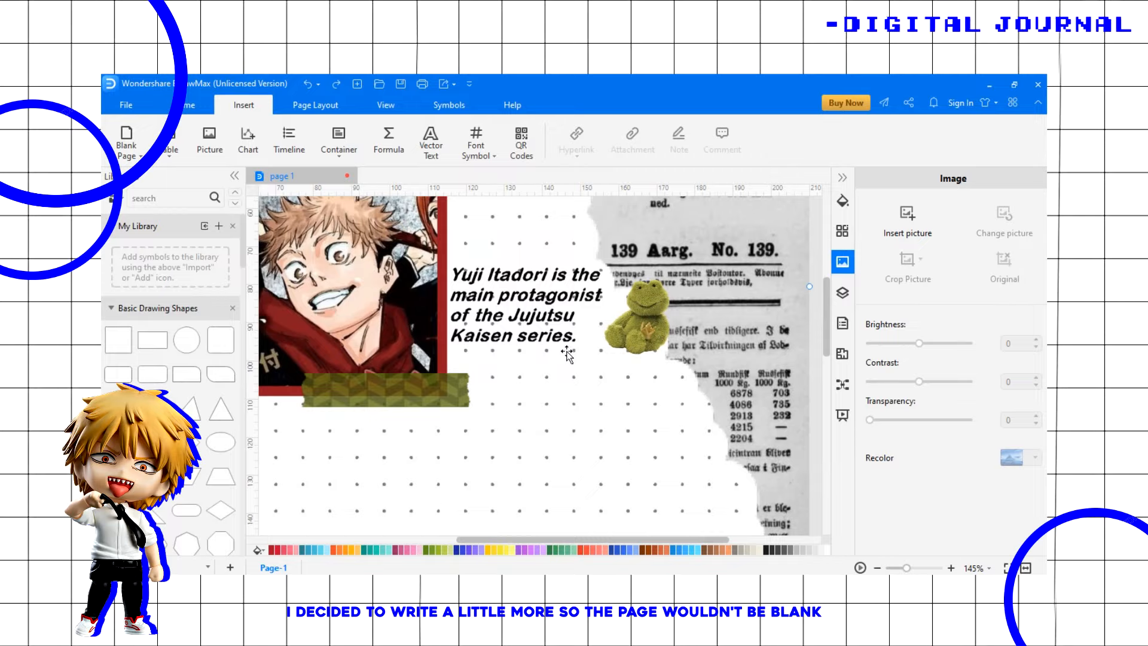
left_click(431, 145)
left_click(551, 402)
left_click(479, 329)
left_click(622, 402)
left_click(643, 402)
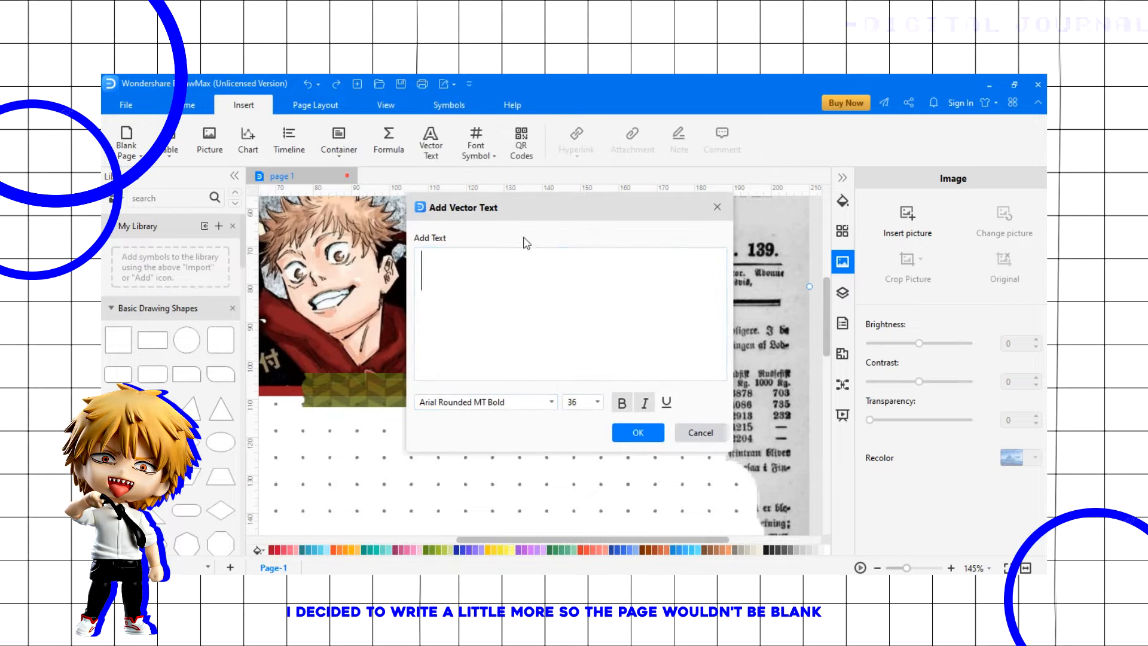
Write the vector text about Yuji encountering Megumi and one of Sukuna's fingers, ending with "as first-year students.", and insert it on the page.
left_click(463, 271)
key("ctrl+v")
key("BackSpace")
key("BackSpace")
key("BackSpace")
key("BackSpace")
key("BackSpace")
key("BackSpace")
key("BackSpace")
key("BackSpace")
key("BackSpace")
key("BackSpace")
key("BackSpace")
key("BackSpace")
key("BackSpace")
key("BackSpace")
key("BackSpace")
key("BackSpace")
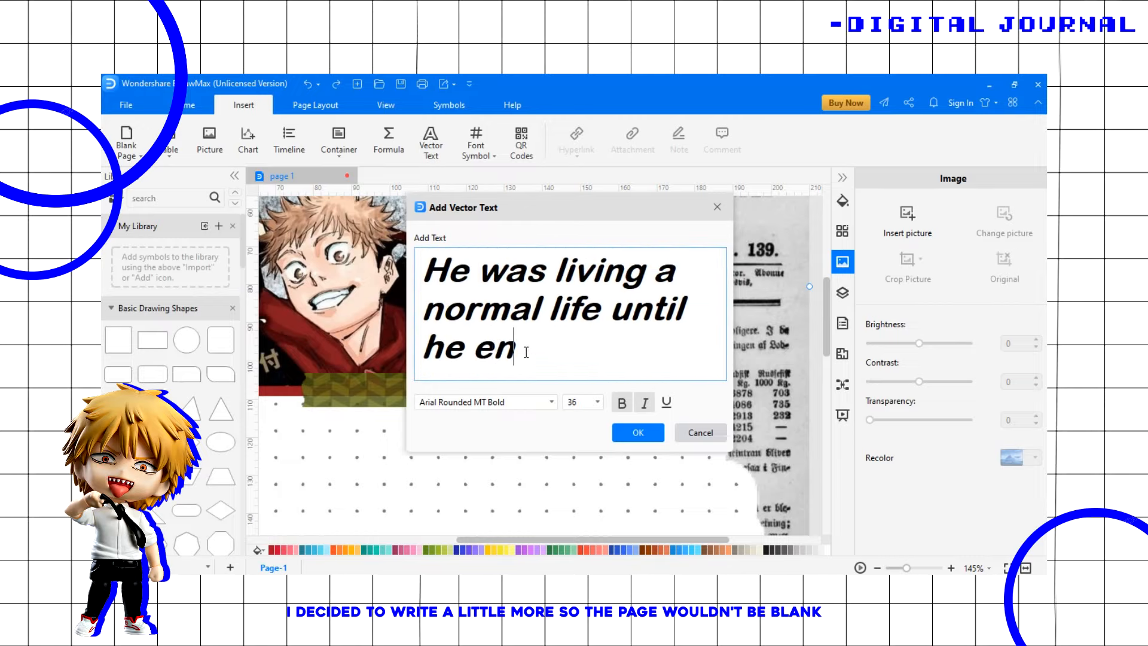
type("ncountered")
key("Return")
type("Megumi and one of")
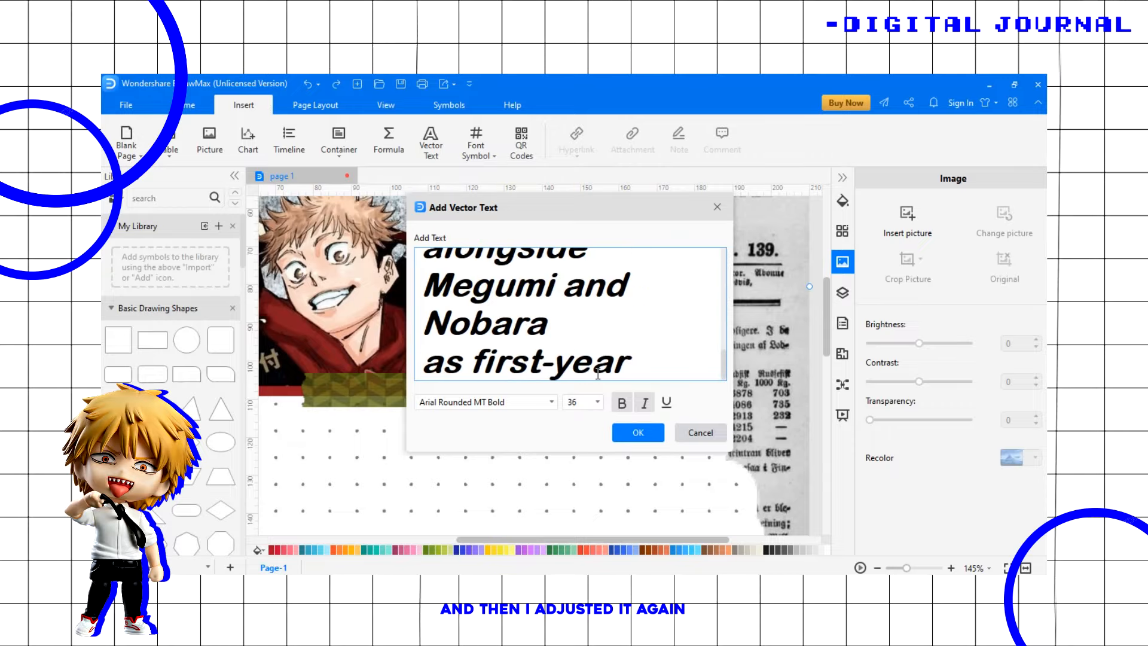
type("students.")
left_click(638, 432)
Shrink the eight-line description to fit below the lower portrait and first description, with black letters and no outline.
left_click_drag(827, 333, 827, 365)
left_click_drag(907, 568, 896, 568)
left_click_drag(736, 394, 546, 323)
left_click_drag(364, 295, 440, 371)
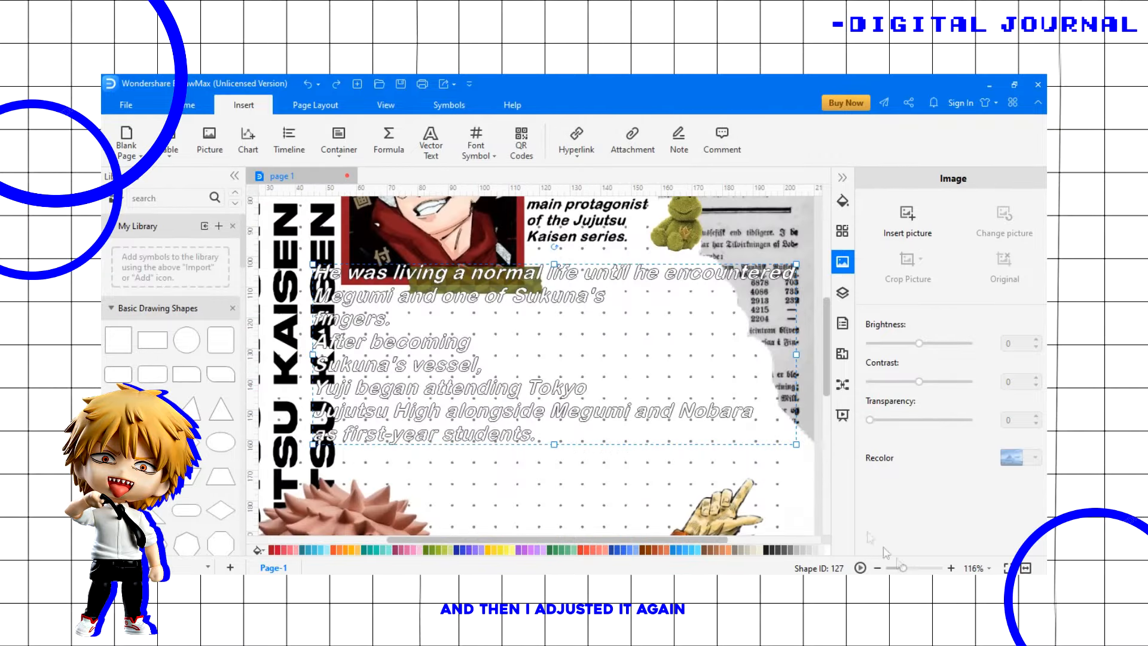
left_click_drag(748, 407, 825, 462)
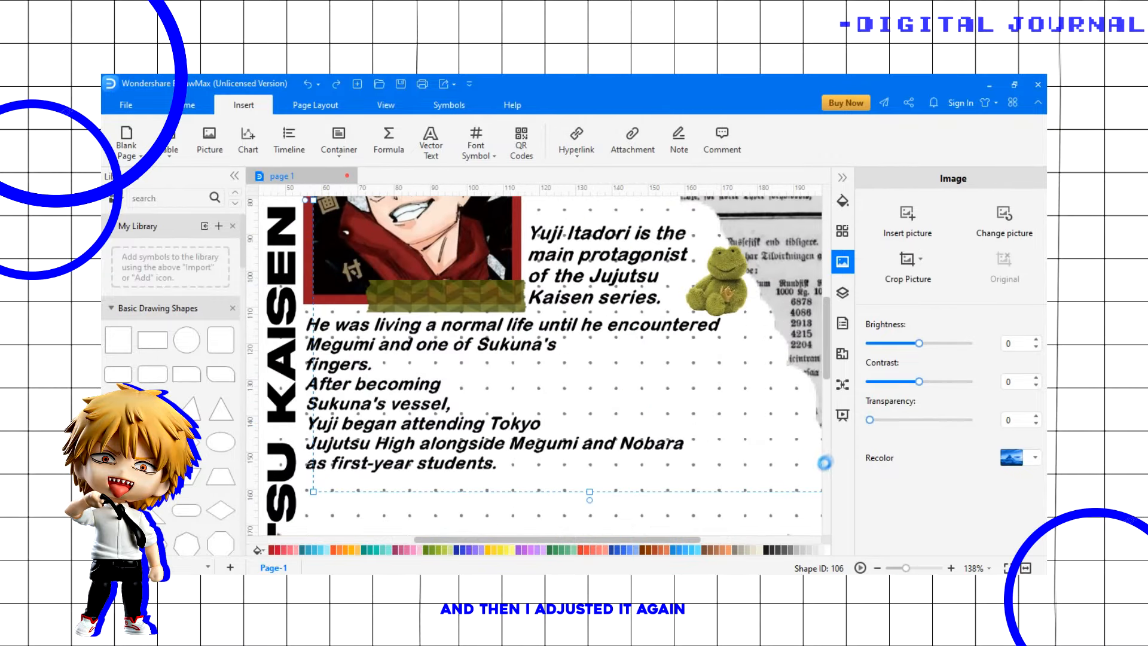
left_click_drag(907, 569, 896, 569)
left_click(739, 436)
left_click(595, 325)
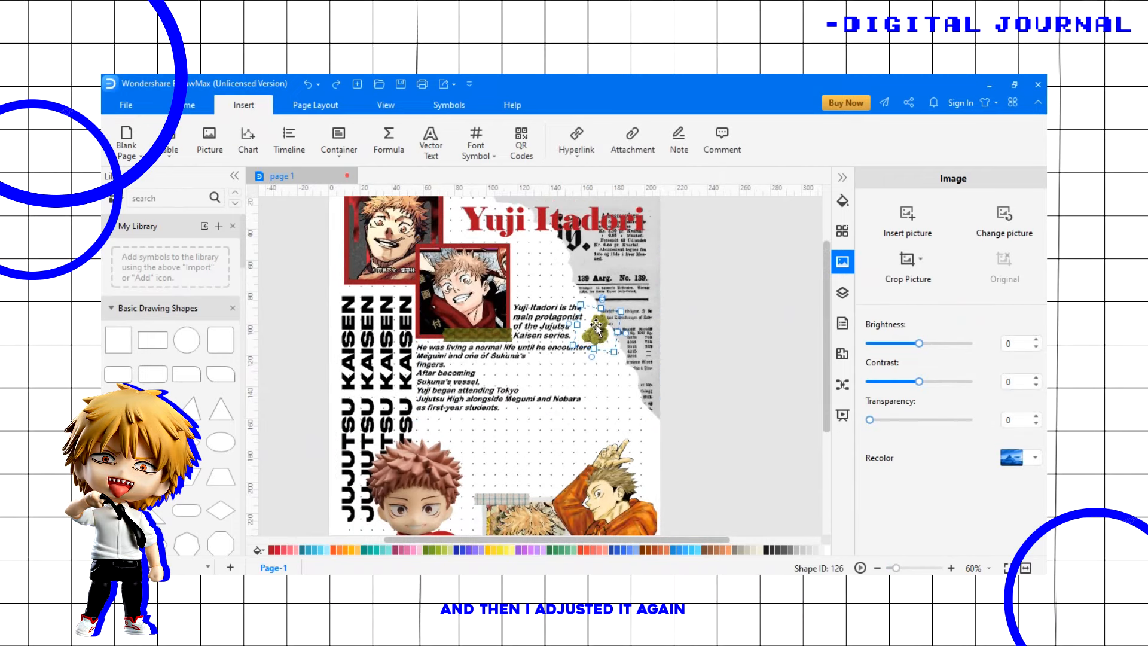
Insert the circular stickers picture, crop it to the row of gold circles, shrink it and place it beside the eight-line description.
left_click(210, 140)
scroll(558, 174, "down", 5)
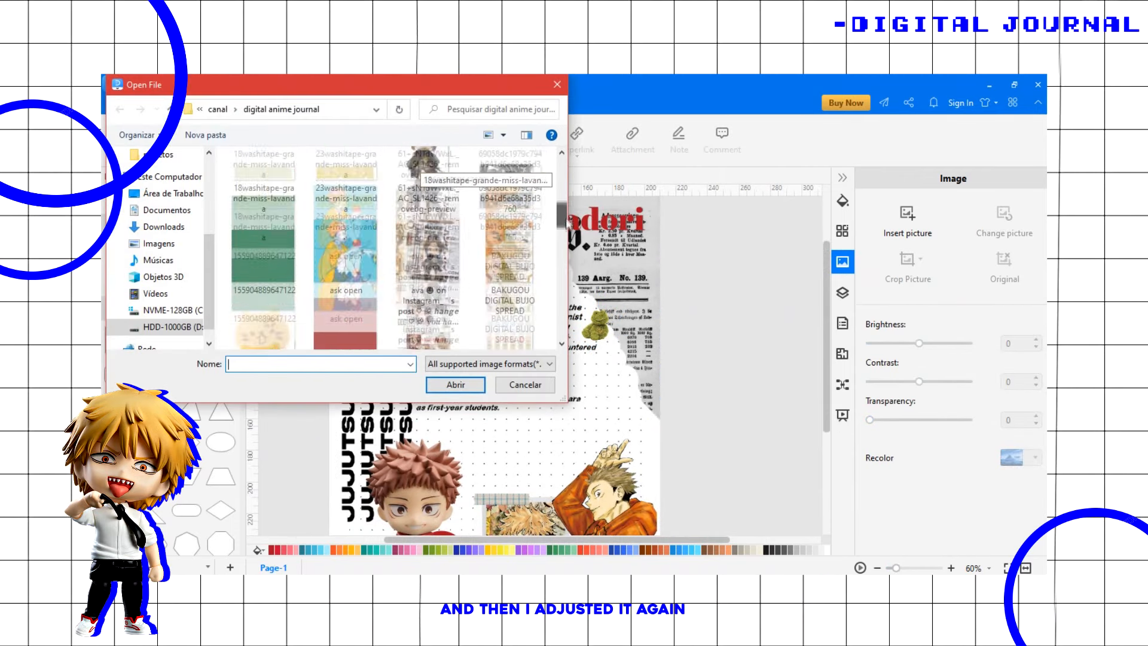
double_click(509, 242)
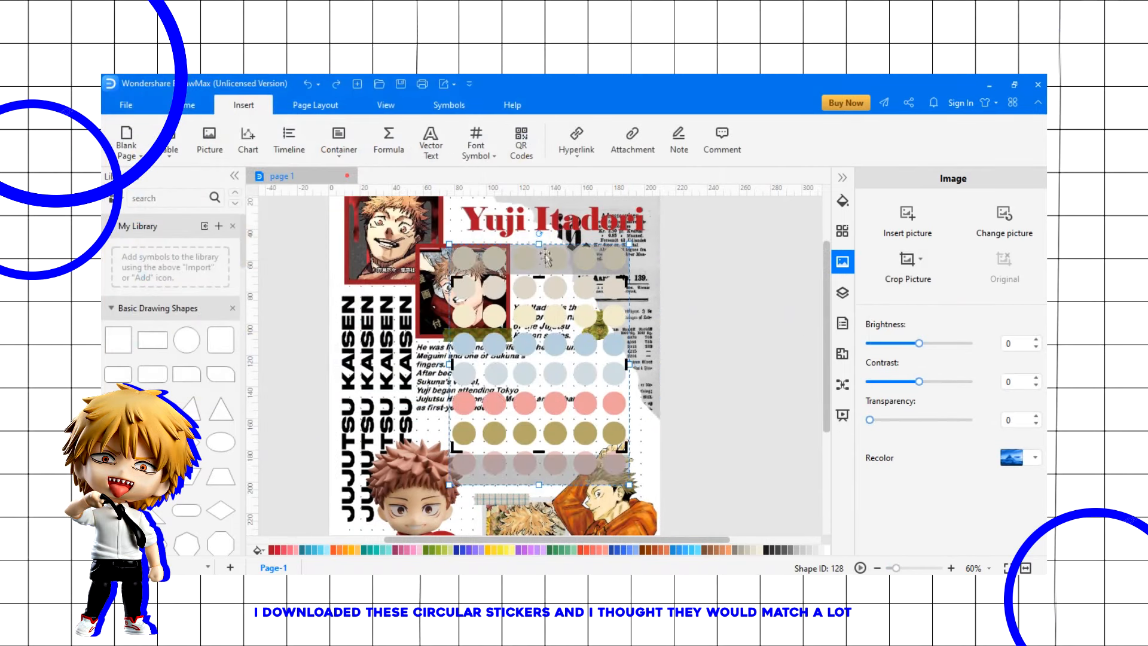
left_click(645, 421)
left_click_drag(629, 451, 591, 380)
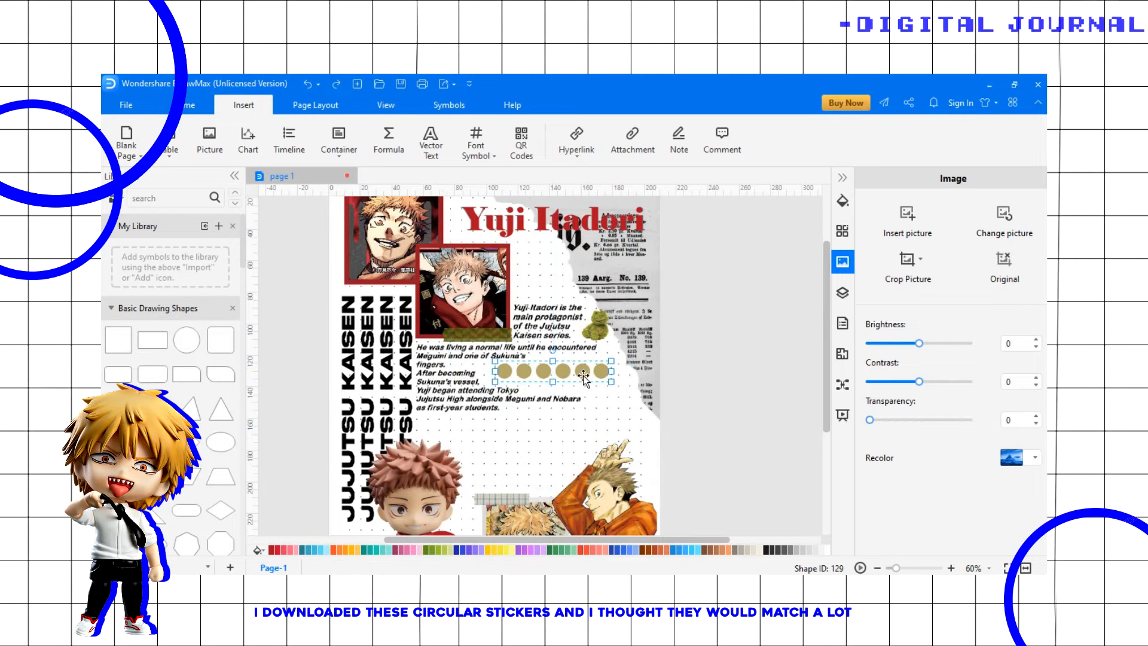
scroll(583, 378, "up", 6)
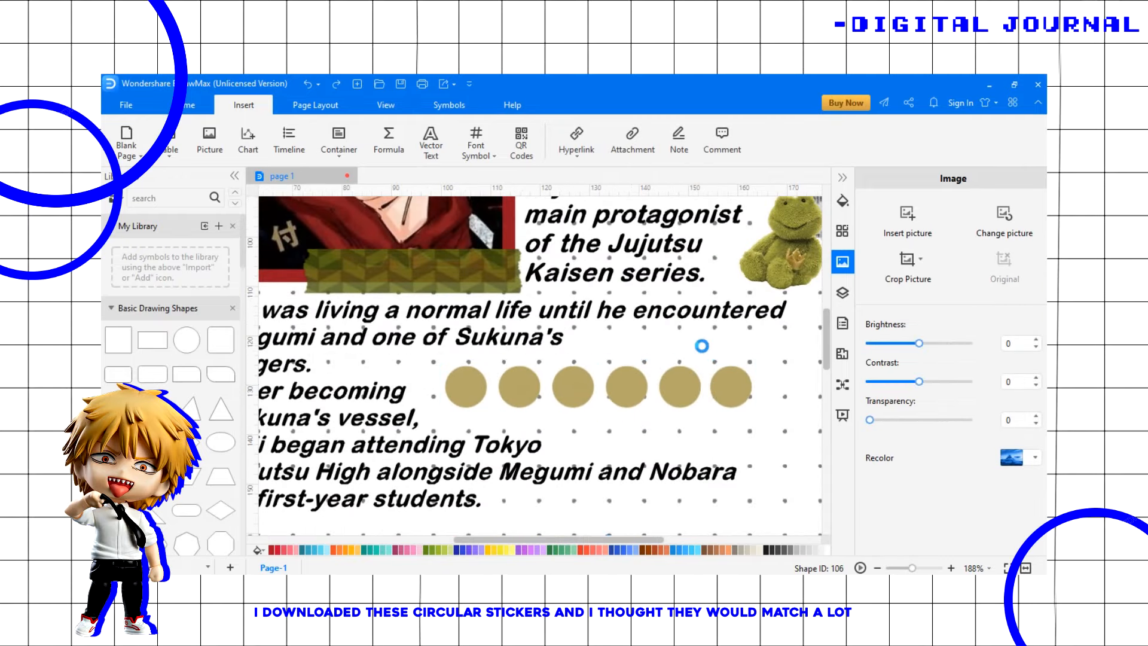
left_click_drag(912, 568, 894, 569)
left_click(785, 388)
mouse_move(828, 360)
left_mouse_down()
mouse_move(829, 387)
mouse_move(827, 377)
left_mouse_up()
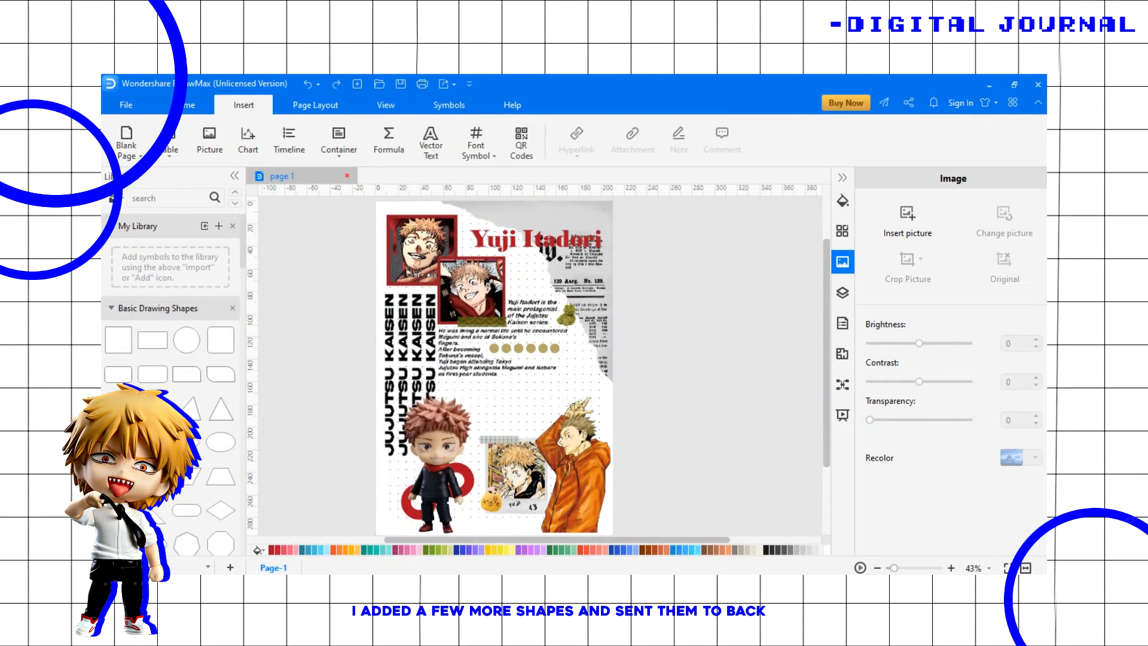
Place a white ring shape where the two red-framed portraits meet and send it backward.
right_click(461, 246)
mouse_move(526, 369)
left_click(656, 372)
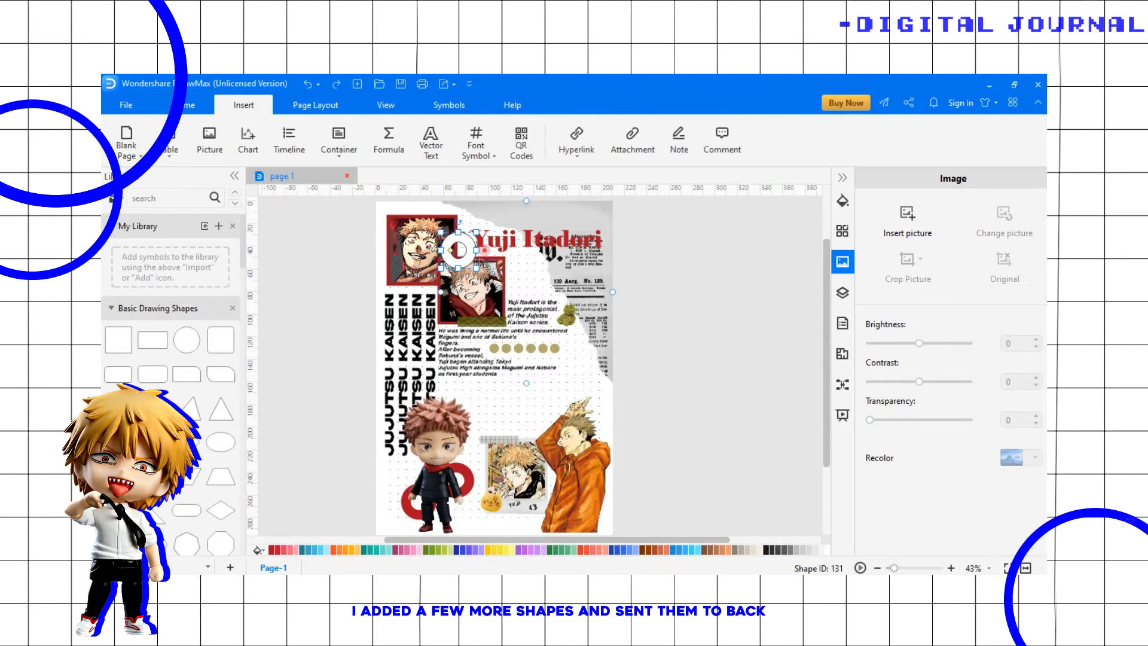
right_click(468, 261)
left_click(656, 397)
left_click(456, 246)
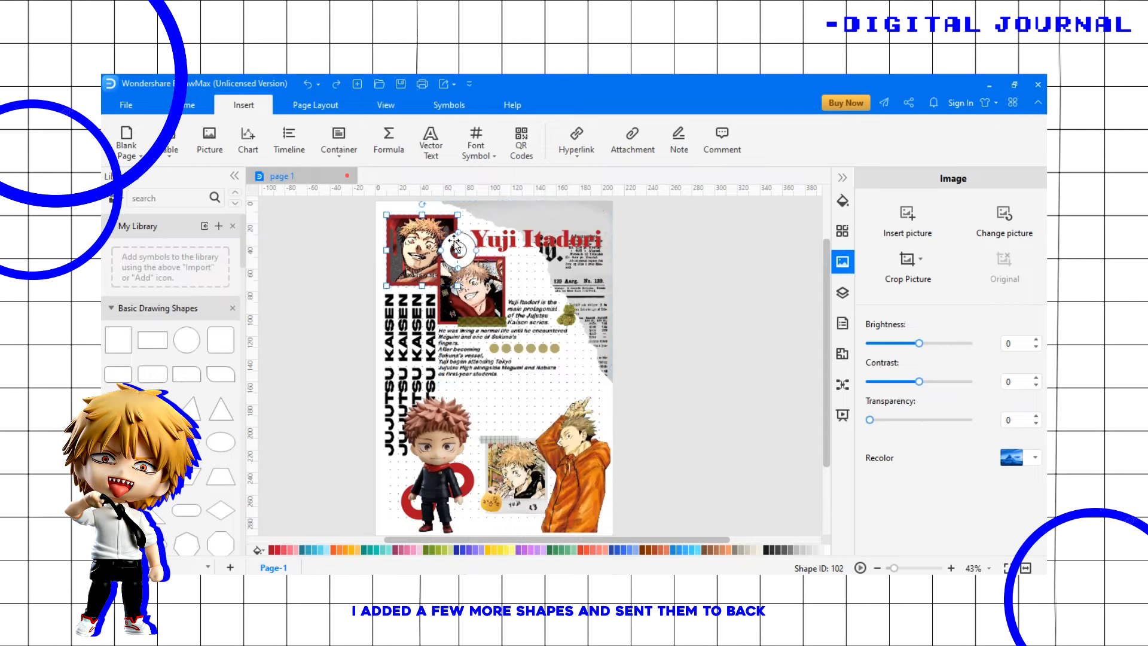
left_click(448, 246)
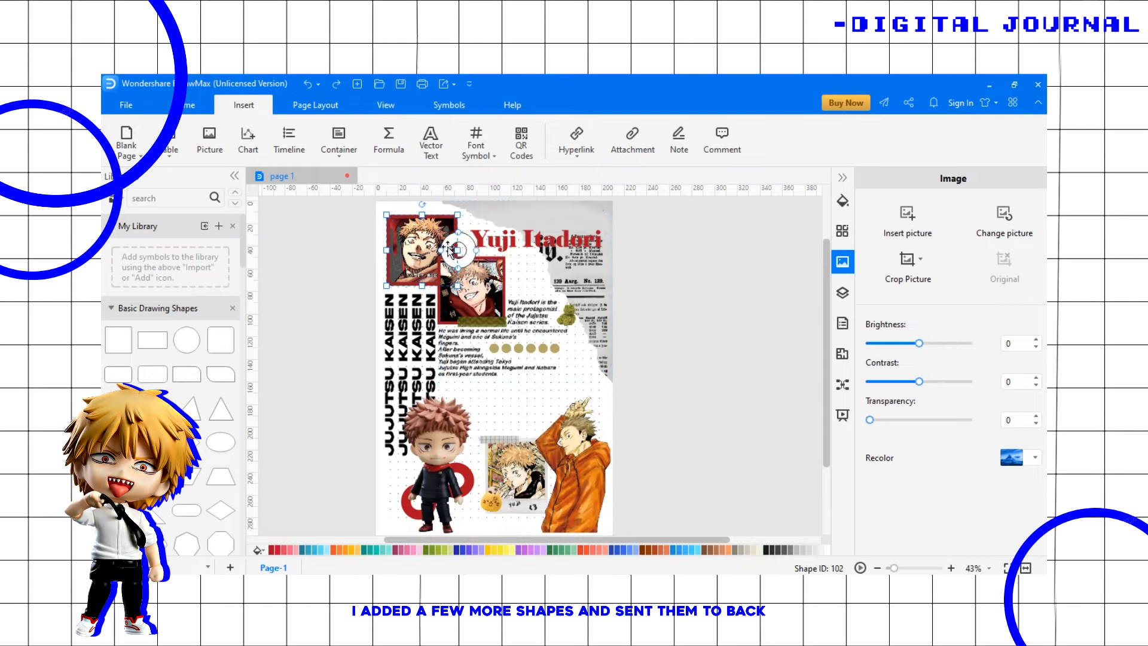
Keep sending the ring backward until it lies behind both red-framed portraits but above the torn paper.
left_click_drag(895, 568, 901, 568)
scroll(479, 335, "up", 4)
left_click(432, 272)
right_click(432, 273)
mouse_move(494, 196)
left_click(606, 222)
right_click(394, 267)
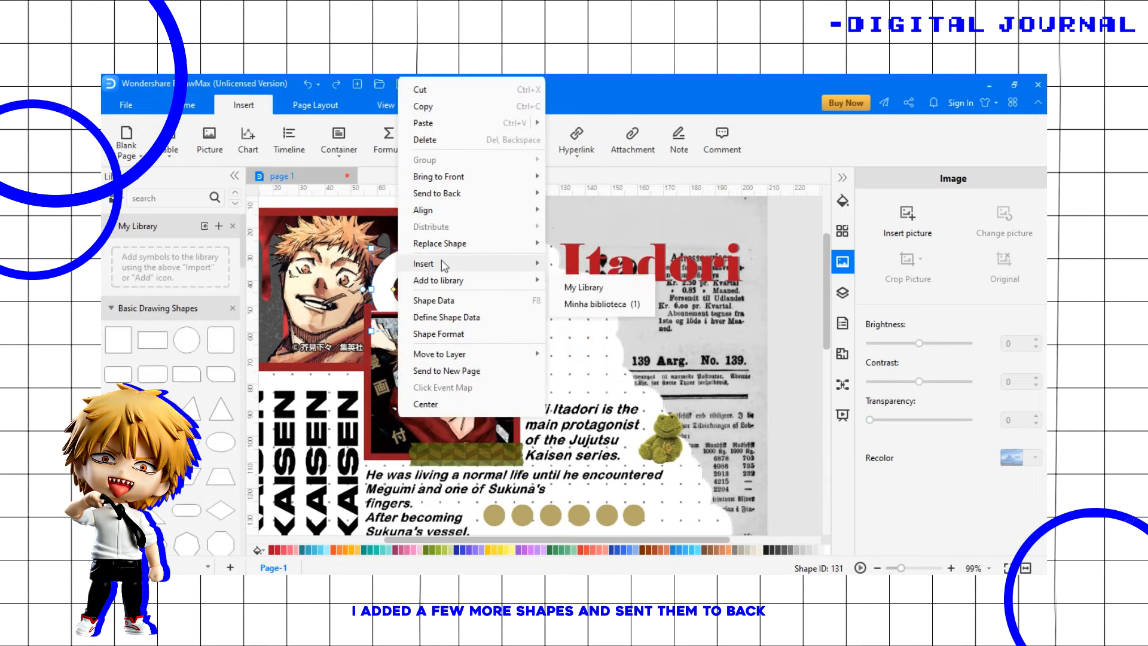
left_click(568, 216)
right_click(419, 261)
mouse_move(478, 377)
left_click(574, 396)
double_click(429, 263)
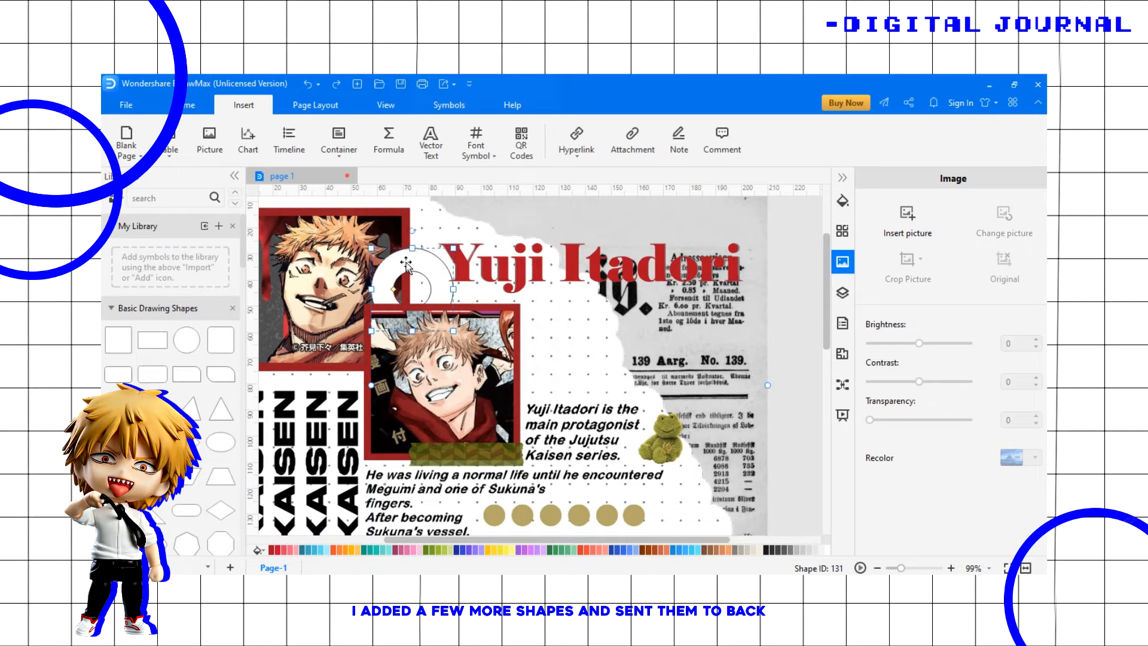
right_click(429, 266)
mouse_move(474, 196)
left_click(665, 218)
right_click(429, 266)
left_click(616, 218)
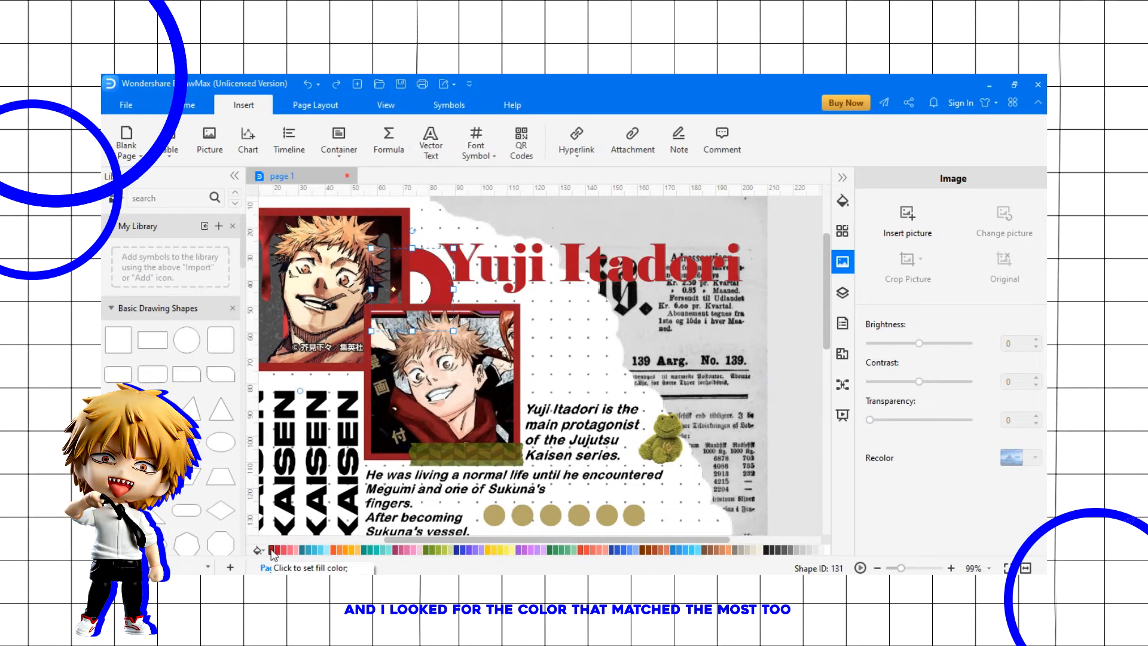
Fill the ring with green, remove its outline and shift it slightly left behind the portraits.
left_click(550, 551)
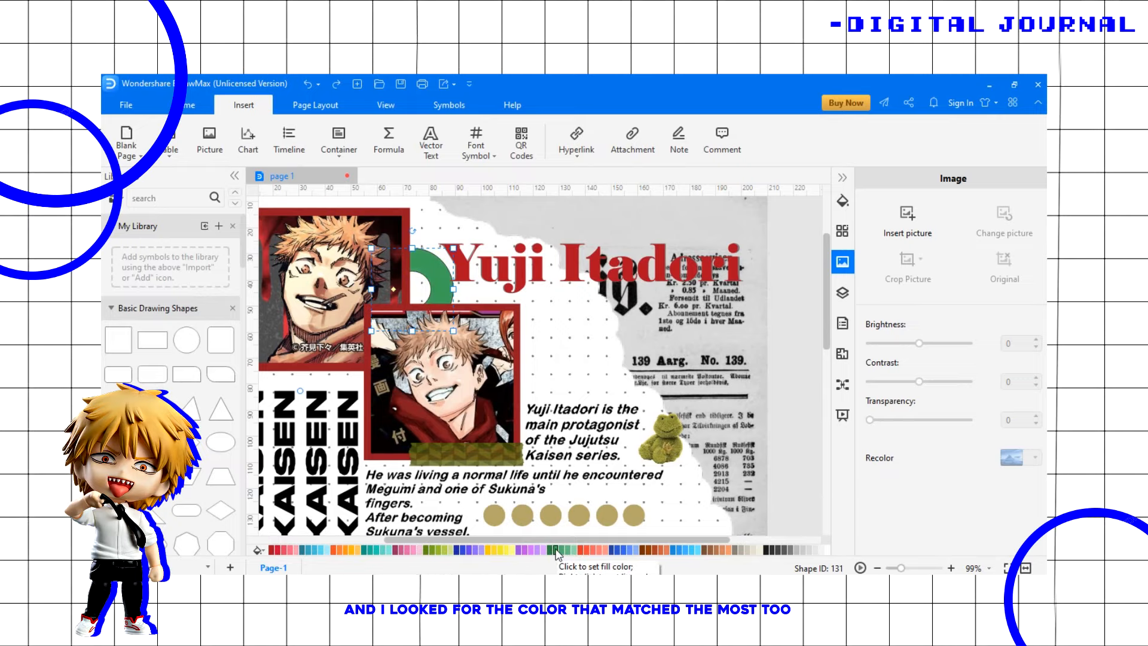
left_click(430, 274)
left_click(843, 203)
left_click(873, 205)
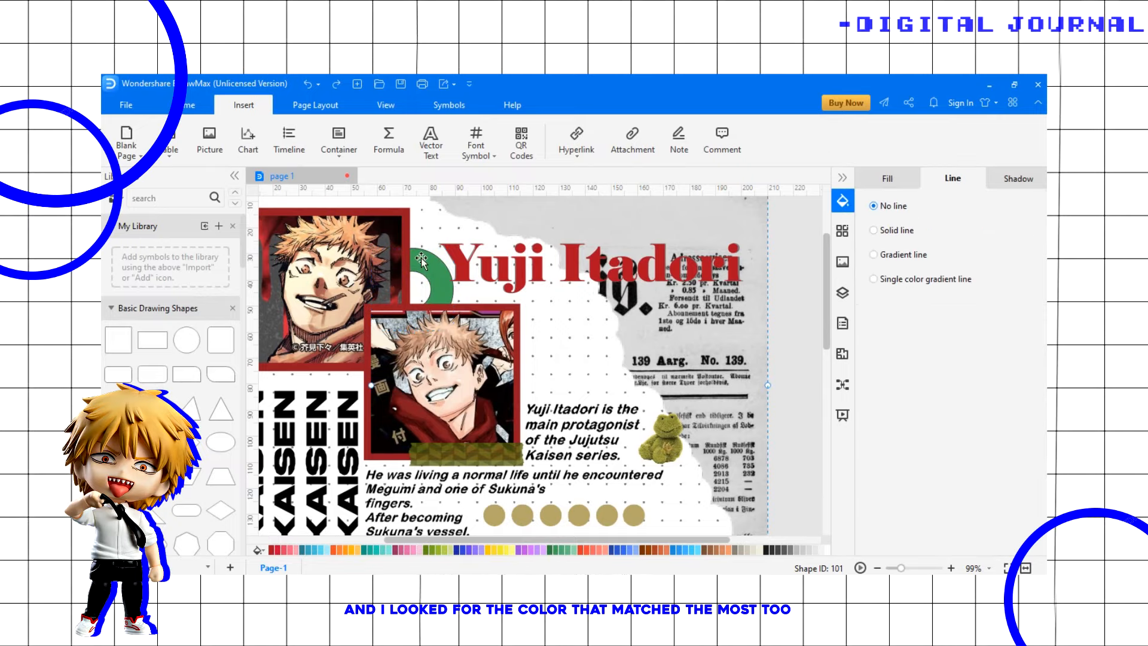
left_click(419, 258)
left_click(844, 202)
left_click(873, 206)
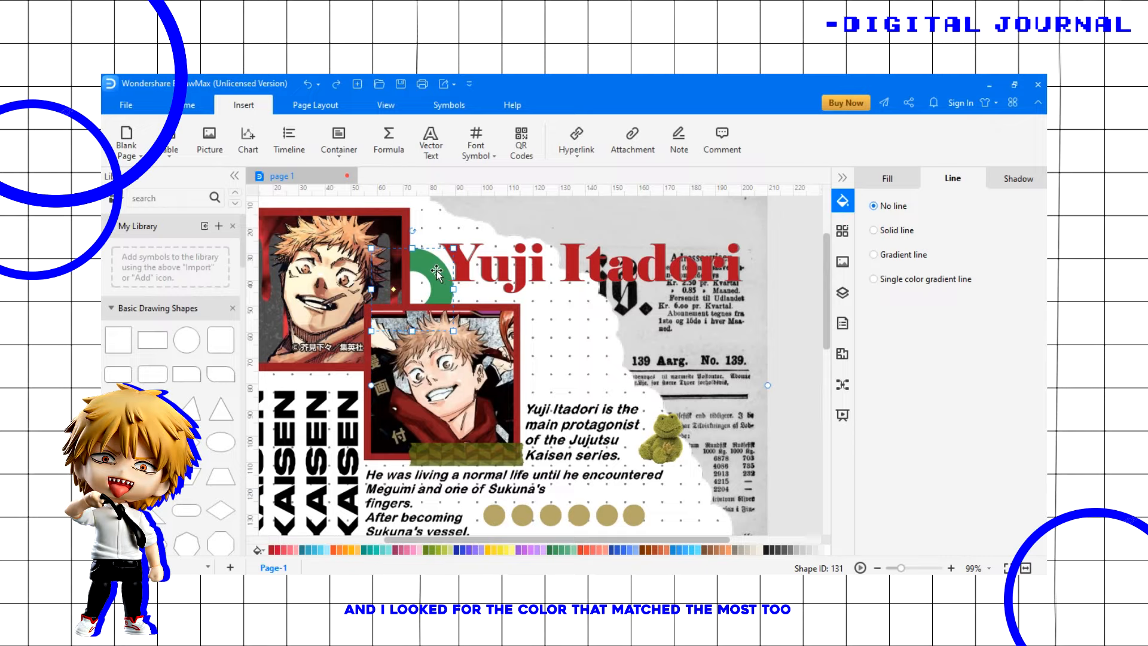
left_click(418, 261)
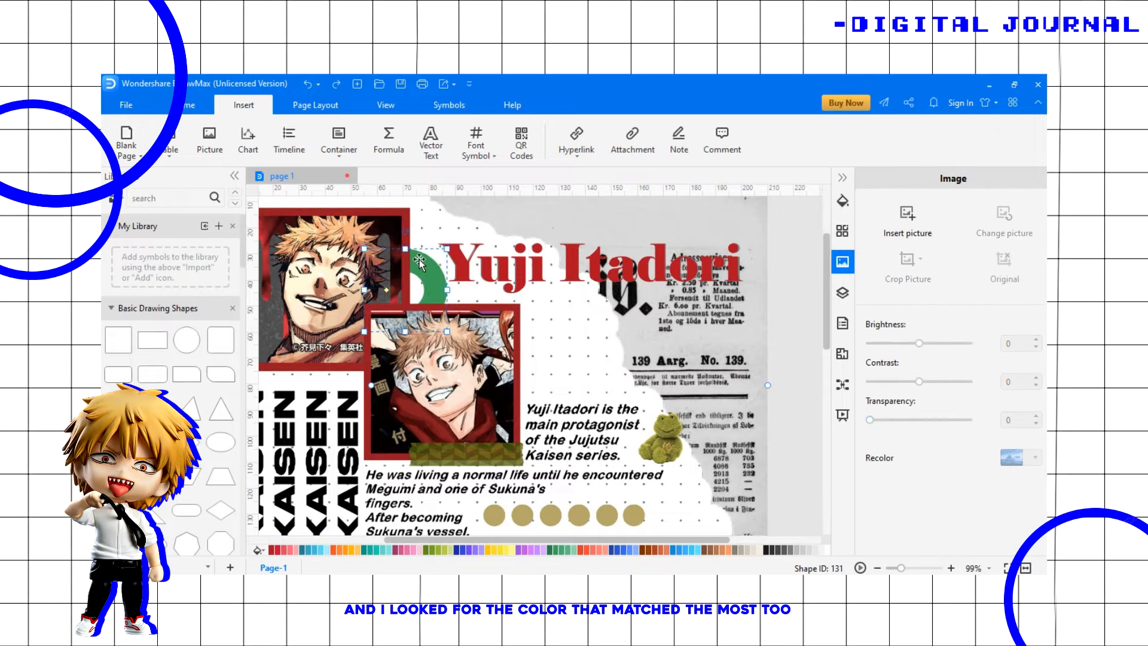
left_click(436, 223)
left_click_drag(188, 442, 414, 320)
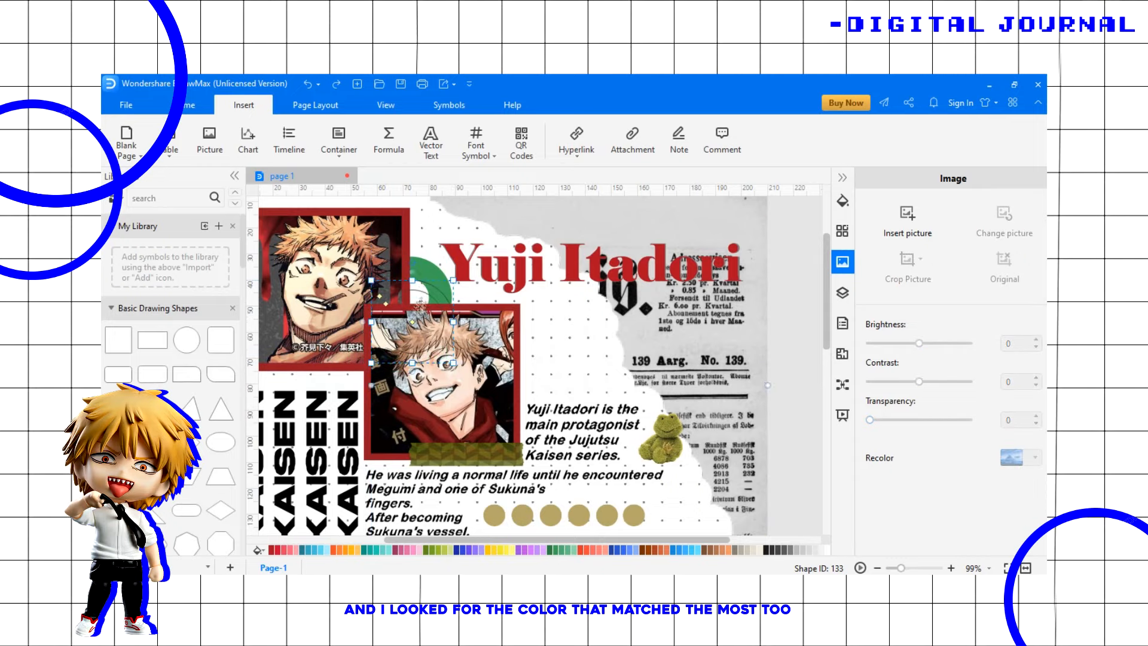
right_click(426, 296)
mouse_move(567, 196)
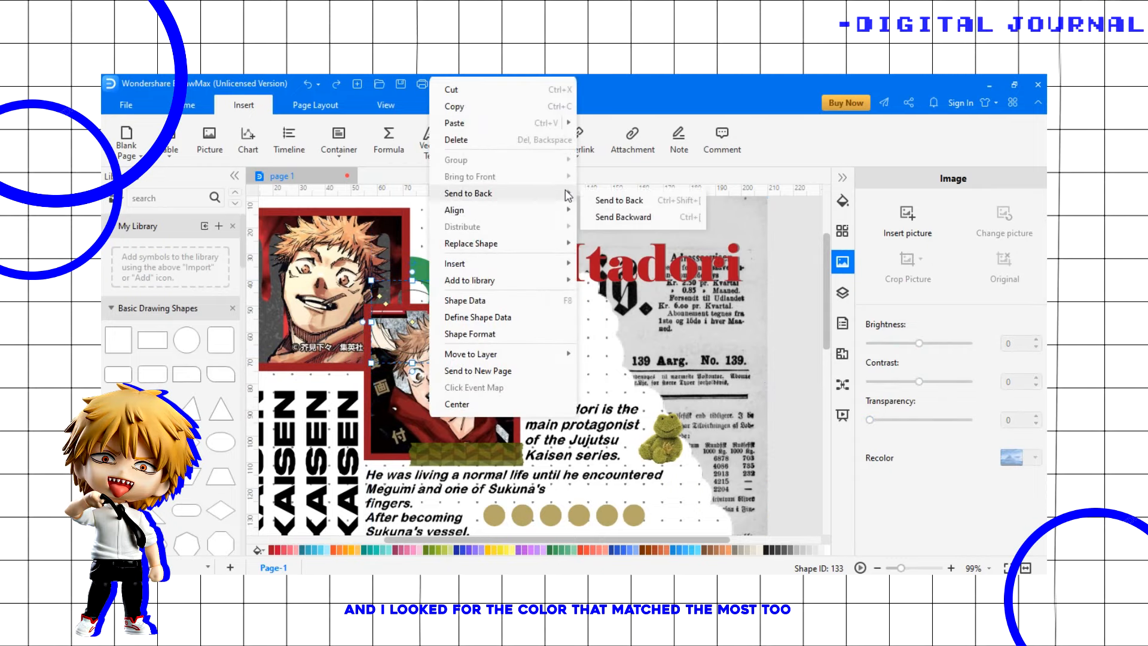
left_click(597, 217)
left_click(386, 318)
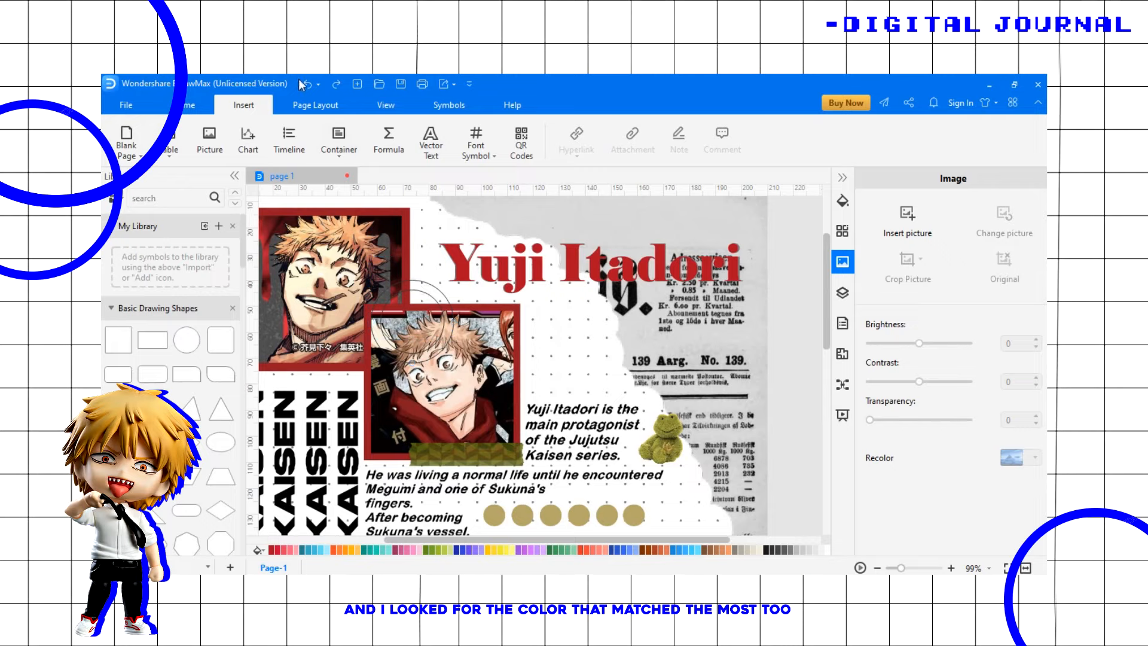
left_click(383, 302)
Add the vector text "<3", tilt it slightly and place it right of the lower portrait, below the title.
mouse_move(903, 568)
left_mouse_down()
mouse_move(892, 568)
mouse_move(903, 568)
left_mouse_up()
left_click_drag(828, 390, 819, 312)
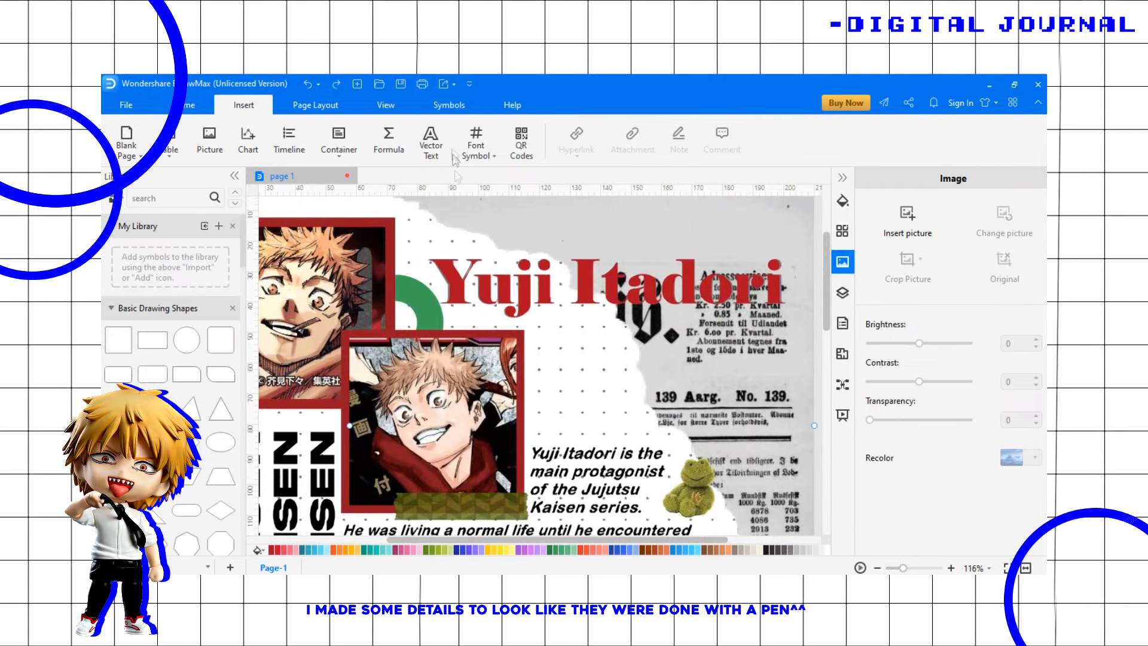
left_click(430, 143)
left_click(639, 432)
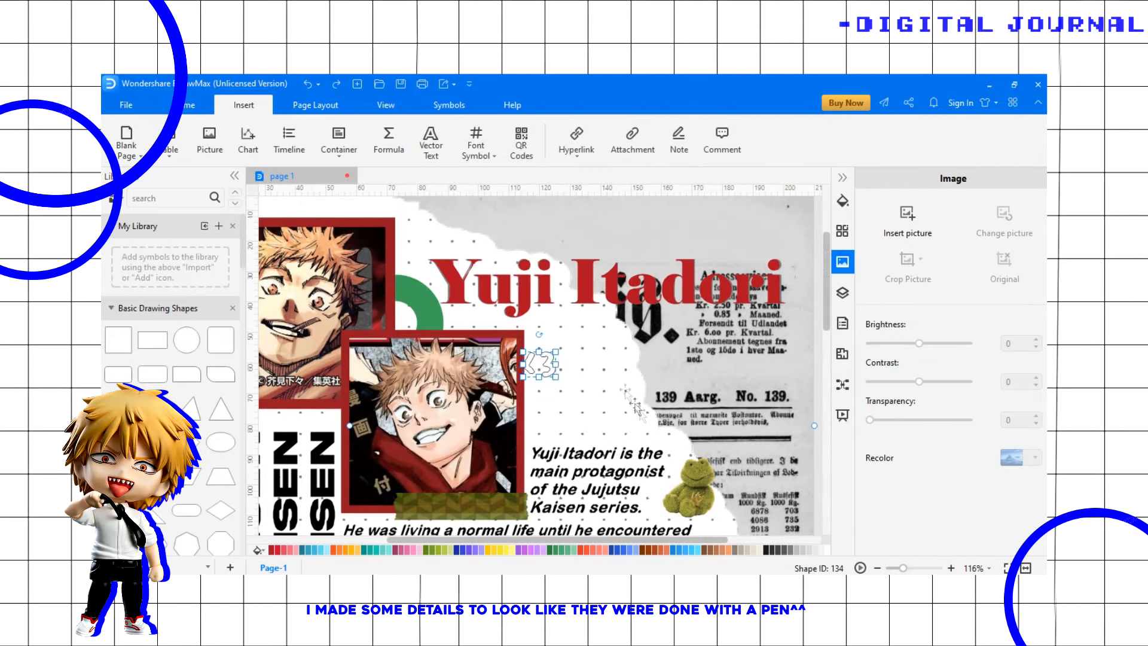
left_click_drag(904, 568, 939, 567)
left_click_drag(642, 481, 680, 432)
left_click(712, 418)
left_click(684, 400)
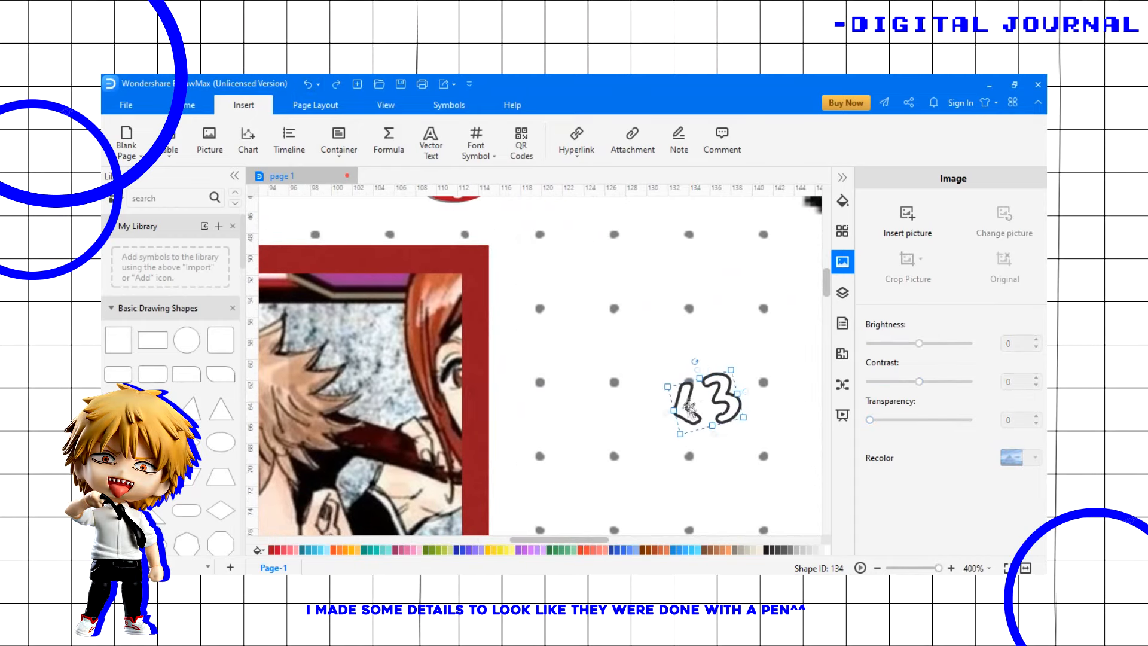
left_click(708, 402)
left_click_drag(683, 395, 698, 413)
Remove the outline of the "<3" text and fill it with black.
left_click(843, 204)
left_click(874, 206)
left_click(888, 179)
left_click(1011, 357)
left_click(904, 420)
left_click(728, 409)
left_click_drag(704, 417, 710, 417)
left_click(736, 450)
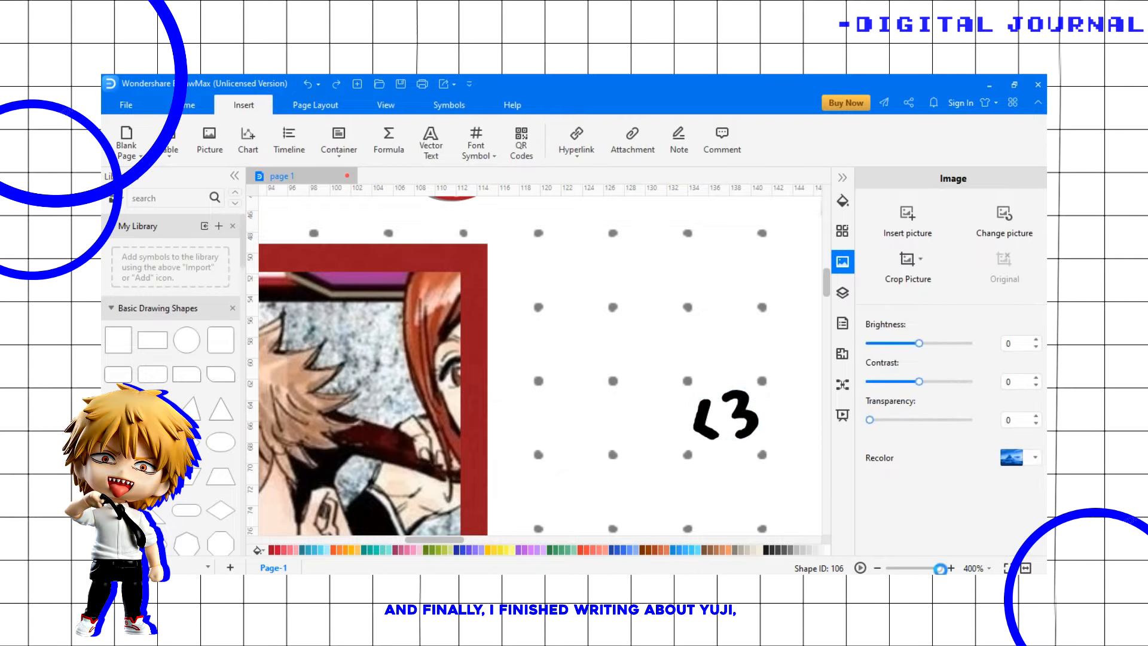
Add a vector text describing Yuji's average height, slender build in baggy clothing, and lean, muscular physique.
scroll(674, 371, "down", 5)
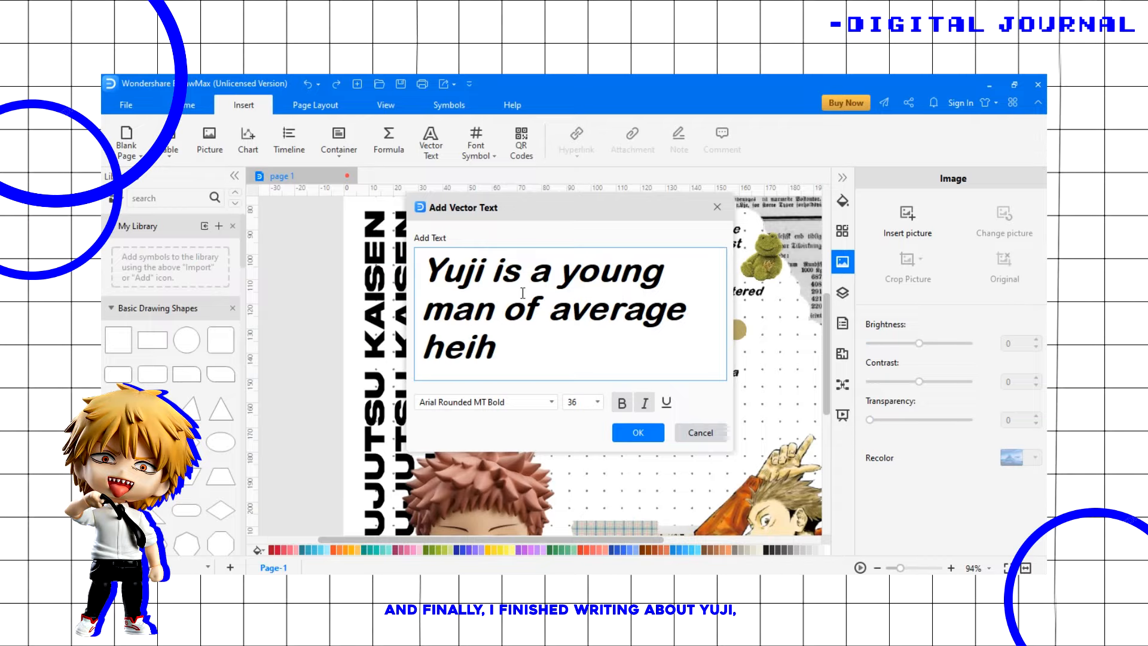
type("rs to ha")
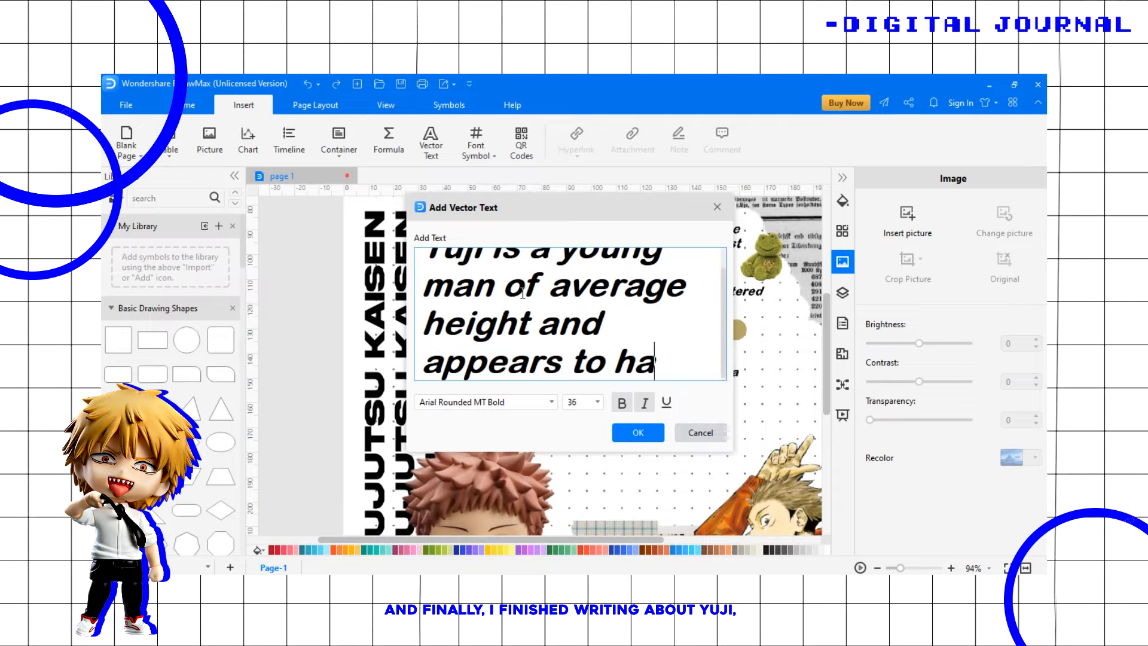
type("ve a slim build but actually has a lean and muscular phs")
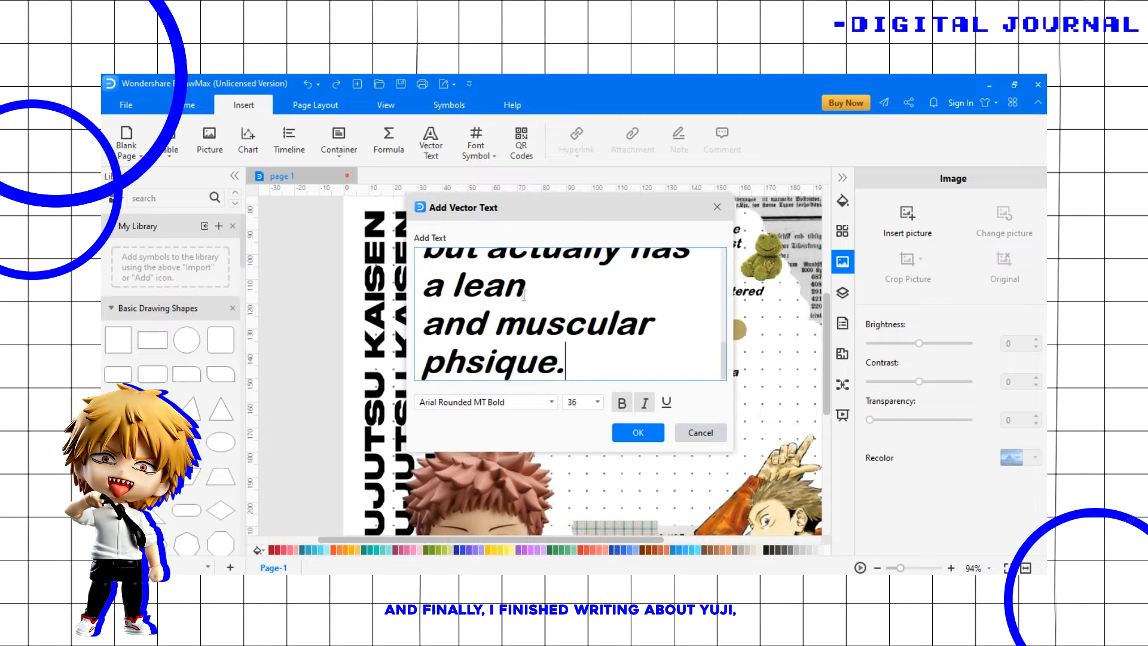
type("ique.")
left_click(638, 432)
Shrink the new four-line text and align it directly below the eight-line description, above the figurine's head.
scroll(758, 402, "down", 5)
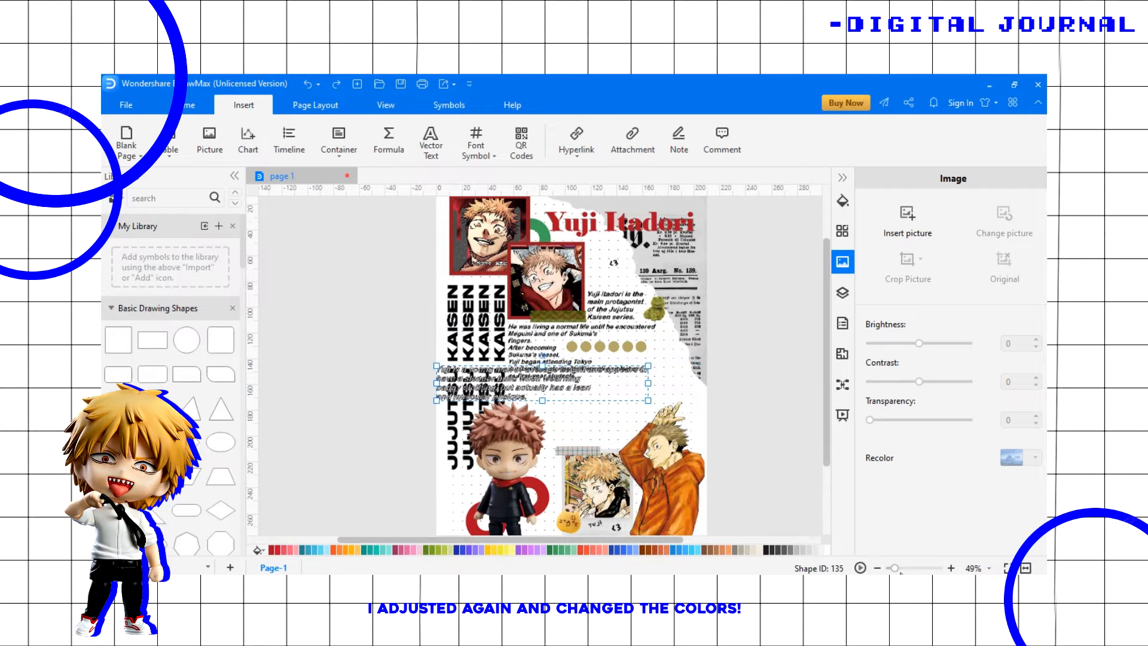
left_click_drag(895, 569, 898, 568)
left_click_drag(562, 400, 653, 415)
left_click_drag(784, 435, 680, 417)
left_click_drag(608, 399, 646, 417)
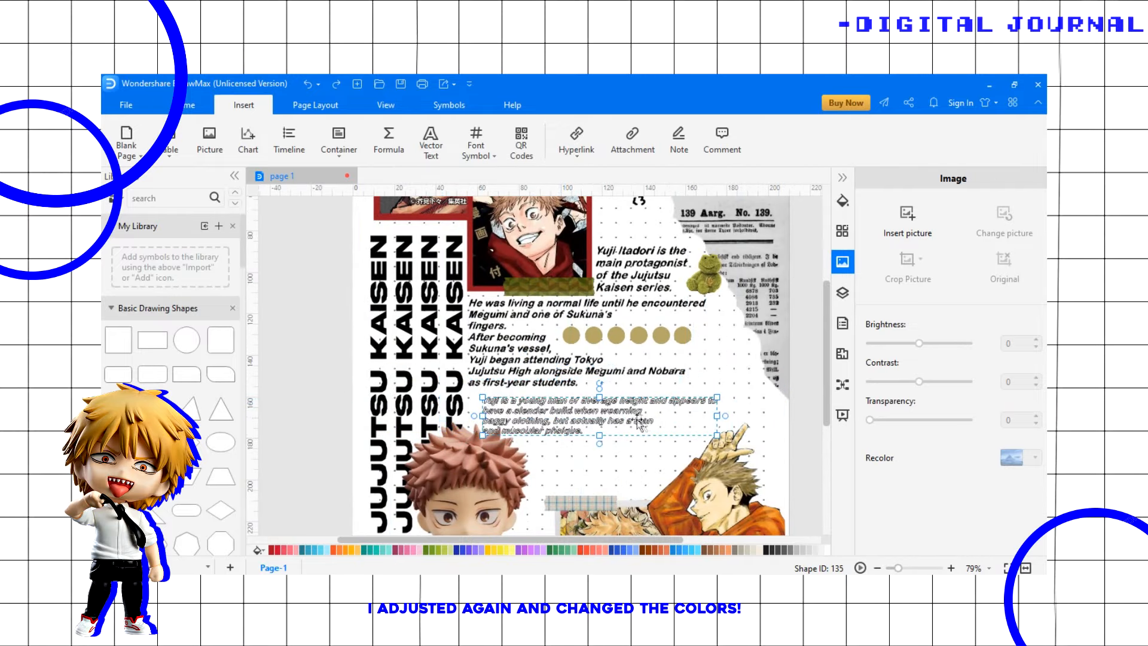
scroll(646, 423, "up", 5, "ctrl")
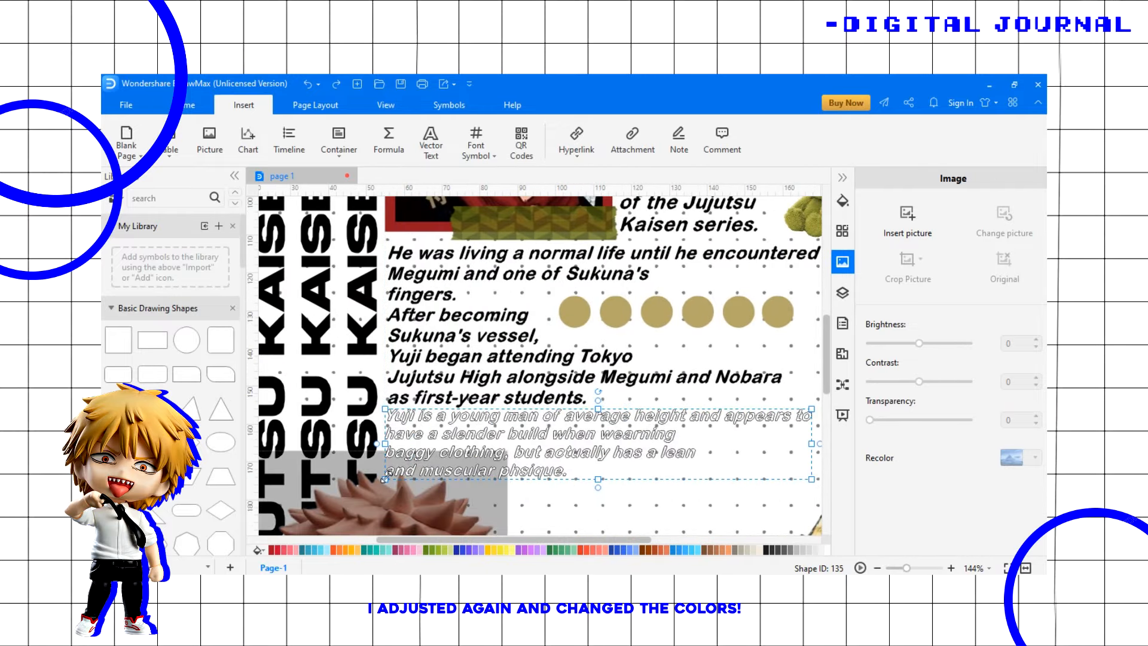
left_click_drag(384, 477, 394, 479)
left_click_drag(396, 411, 405, 413)
left_click(490, 460)
left_click(422, 456)
left_click(415, 426)
left_click_drag(415, 425, 394, 426)
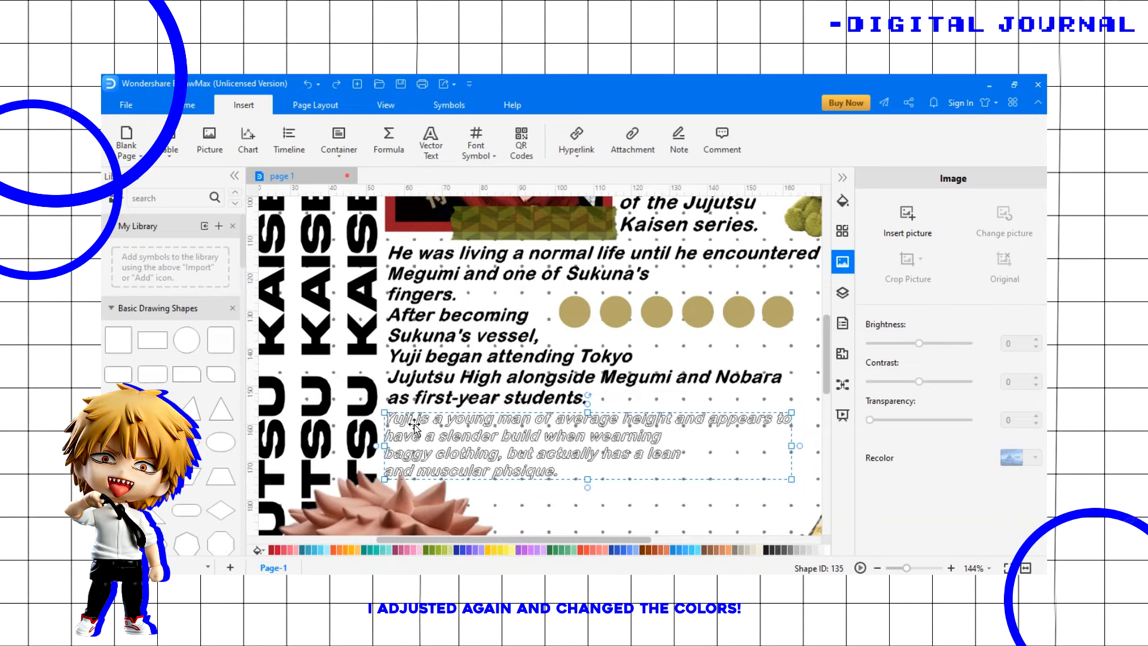
Fill the lower four-line text with black and remove its outline.
left_click(842, 201)
left_click(1010, 358)
left_click(890, 399)
left_click(953, 178)
left_click(875, 206)
Enlarge the lower four-line text to about the width of the description above it and nudge it down slightly.
left_click_drag(569, 540, 629, 539)
left_click_drag(667, 413, 705, 406)
left_click(741, 493)
left_click_drag(673, 539, 622, 540)
left_click_drag(500, 444, 501, 450)
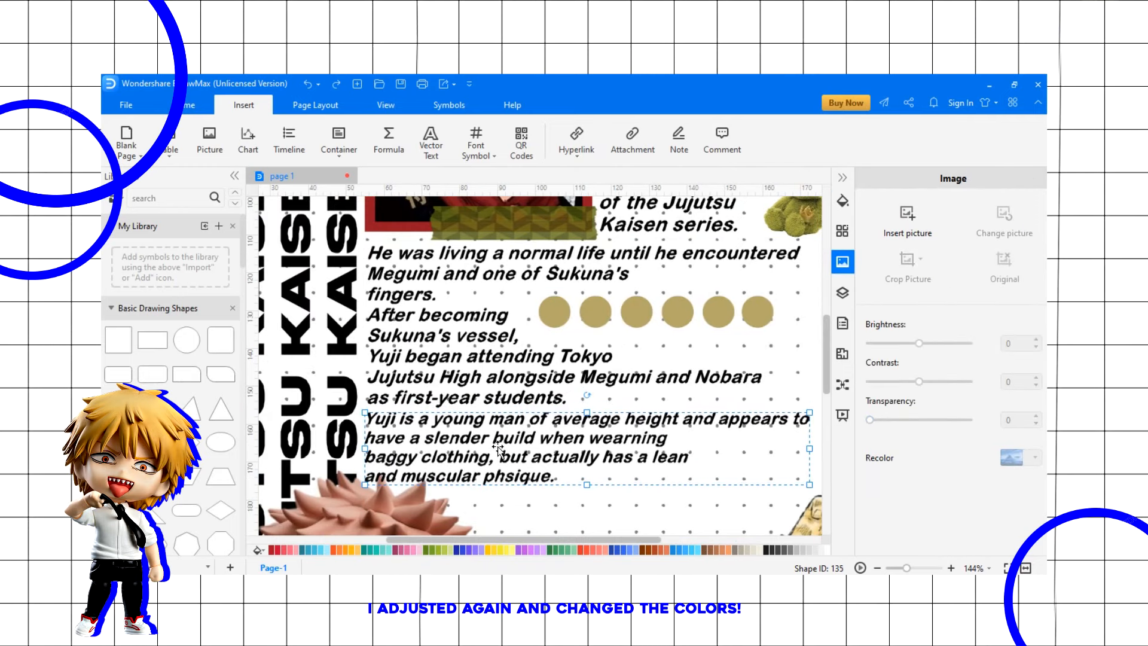
Check the overall layout of the journal page, including the descriptions, figurine and framed pictures.
left_click(550, 505)
scroll(738, 471, "down", 8)
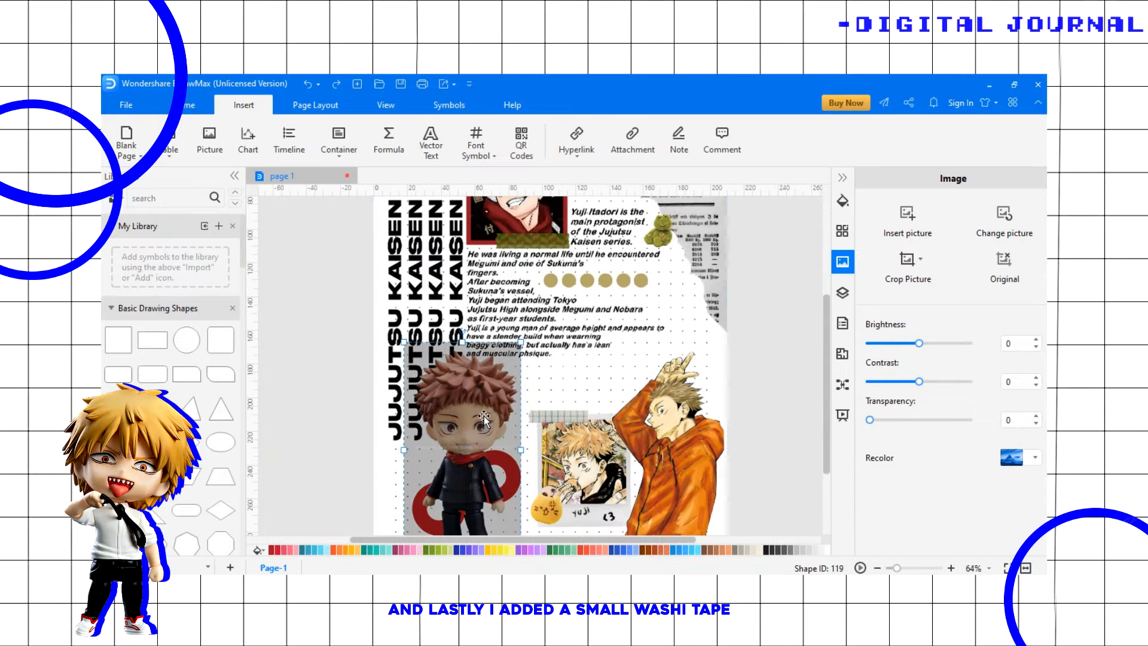
left_click(320, 457)
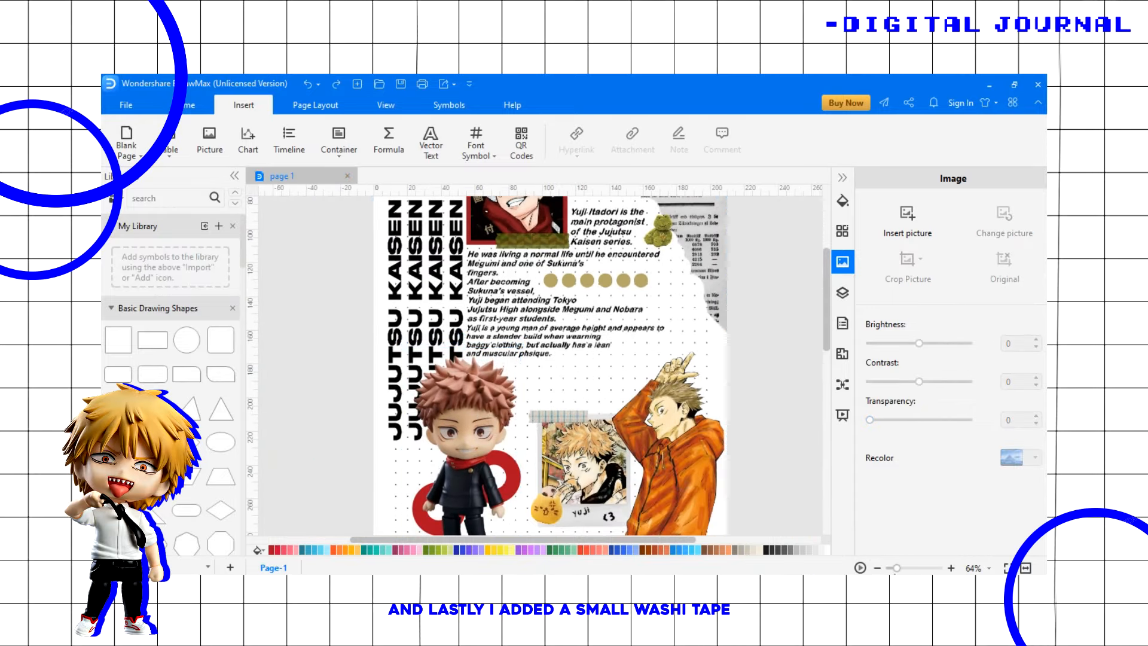
scroll(739, 491, "down", 2)
left_click_drag(825, 354, 824, 357)
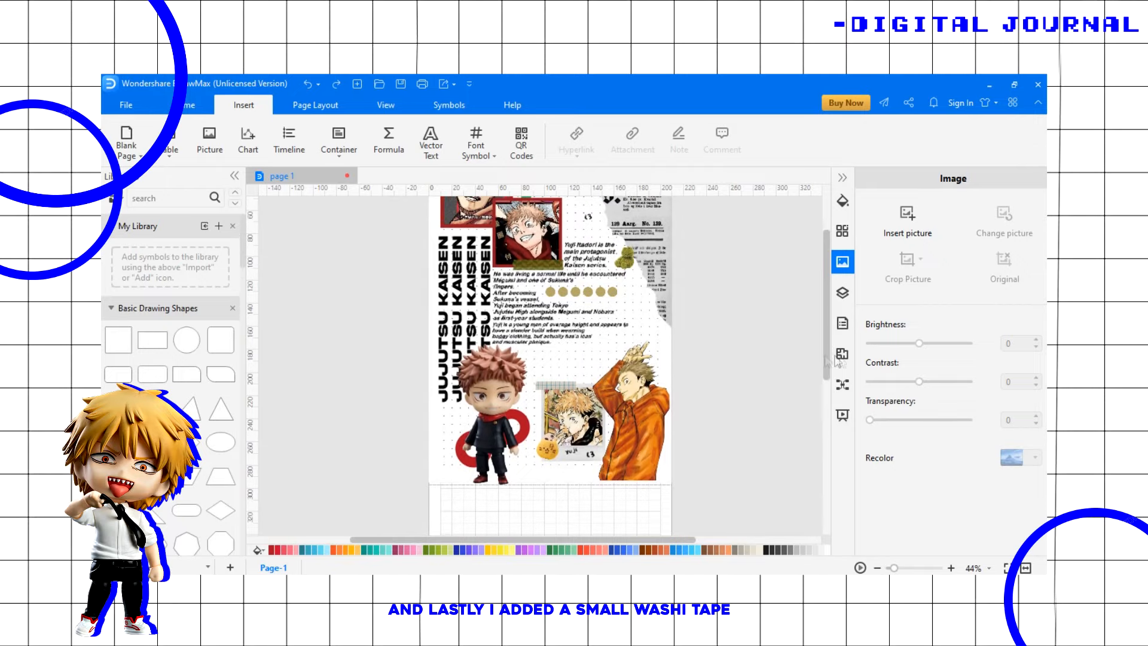
left_click(483, 389)
left_click(298, 415)
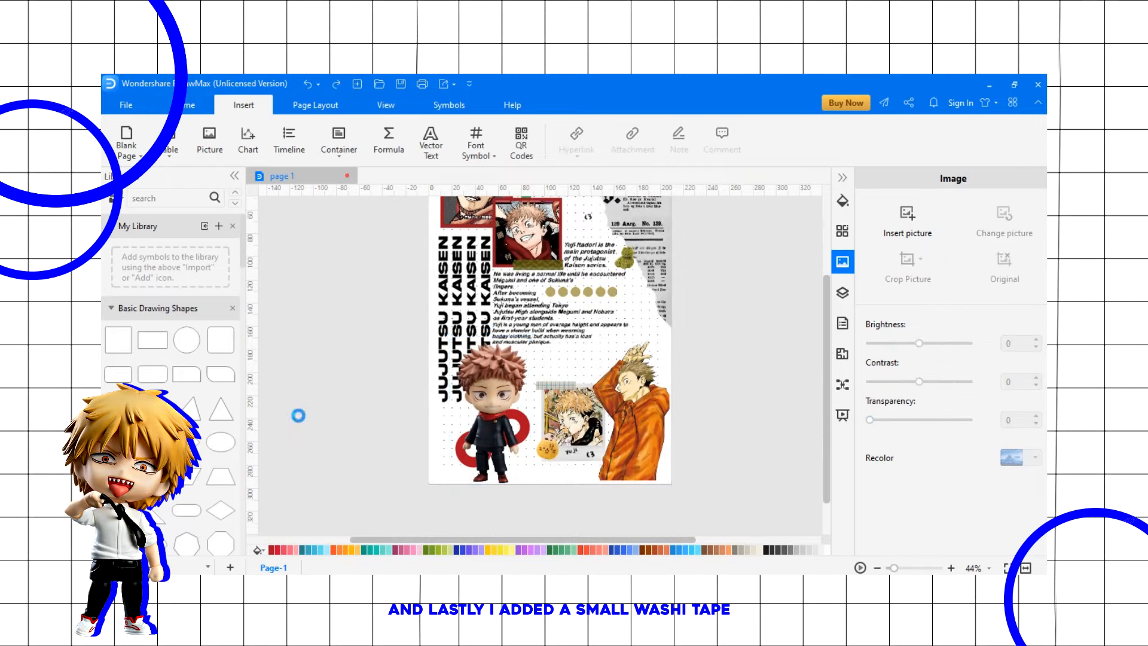
scroll(820, 407, "up", 3)
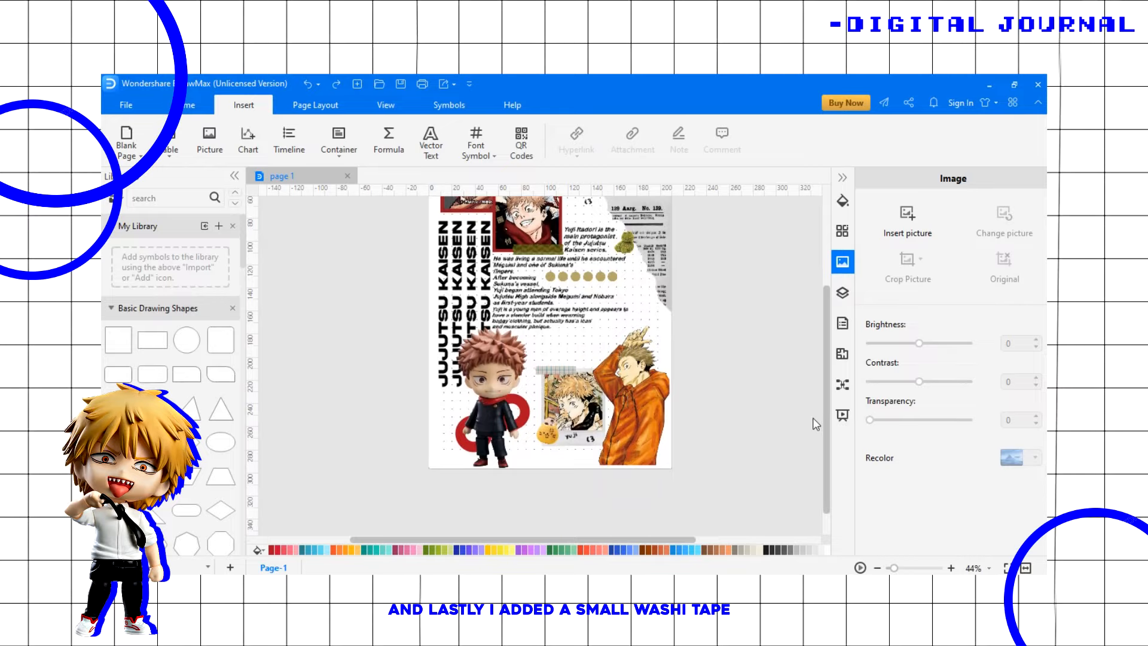
Insert the orange washi tape picture "6washitape-pequeño-miss-lavanda" and place it near the grid tape above the framed manga picture.
left_click_drag(894, 568, 899, 568)
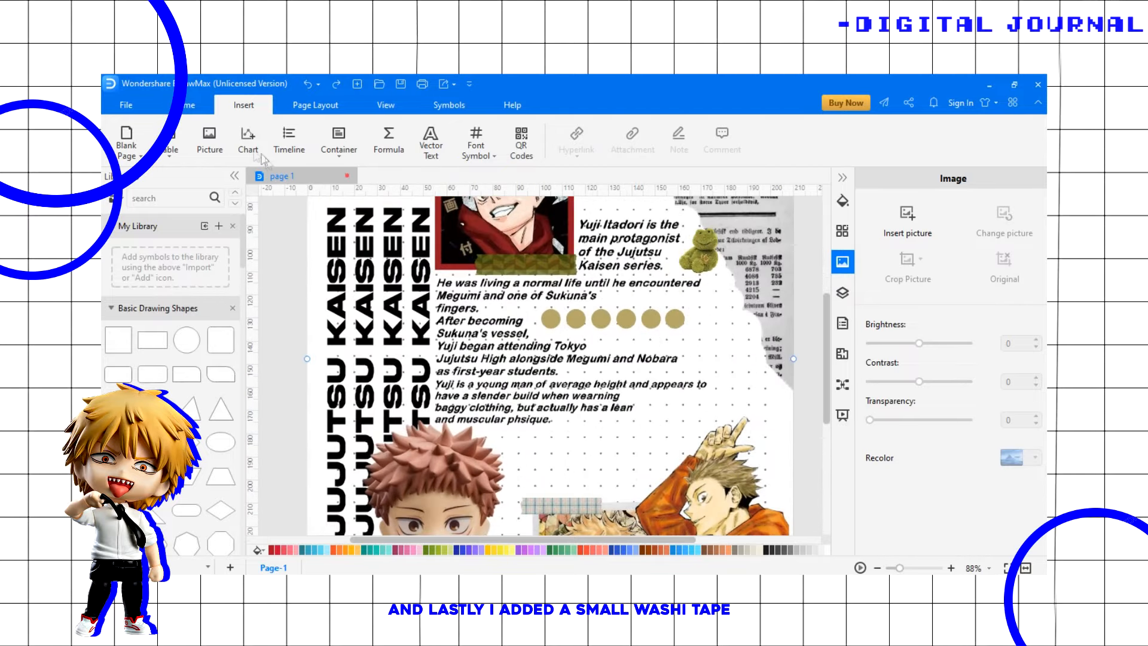
left_click(210, 141)
left_click_drag(562, 175, 568, 219)
left_click(427, 191)
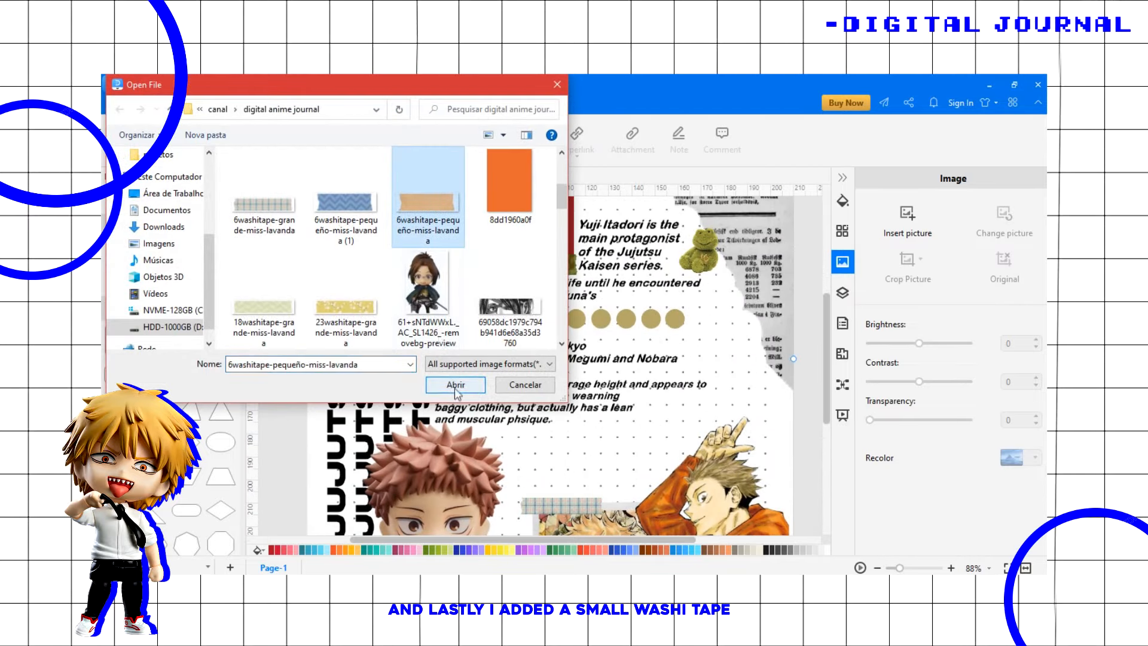
left_click(455, 385)
left_click_drag(589, 490, 598, 486)
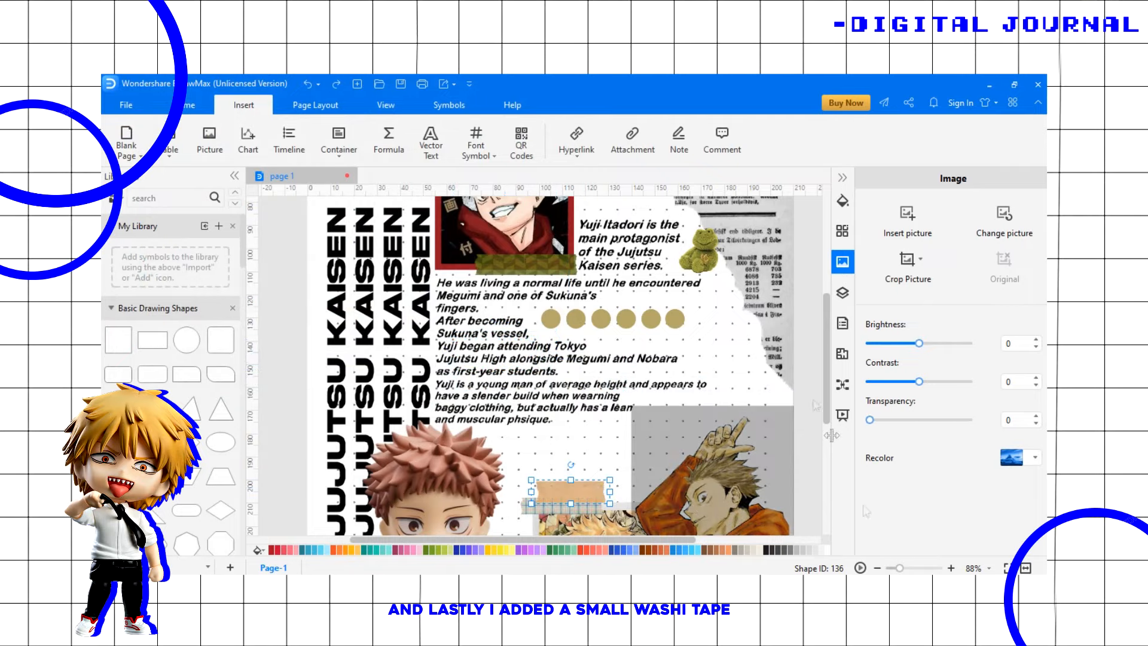
Align the orange washi tape over the right end of the grid tape at the framed manga picture's upper edge.
left_click_drag(826, 383, 827, 462)
left_click_drag(899, 568, 915, 568)
left_click_drag(828, 438, 826, 398)
left_click_drag(705, 406, 631, 384)
left_click_drag(567, 364, 646, 395)
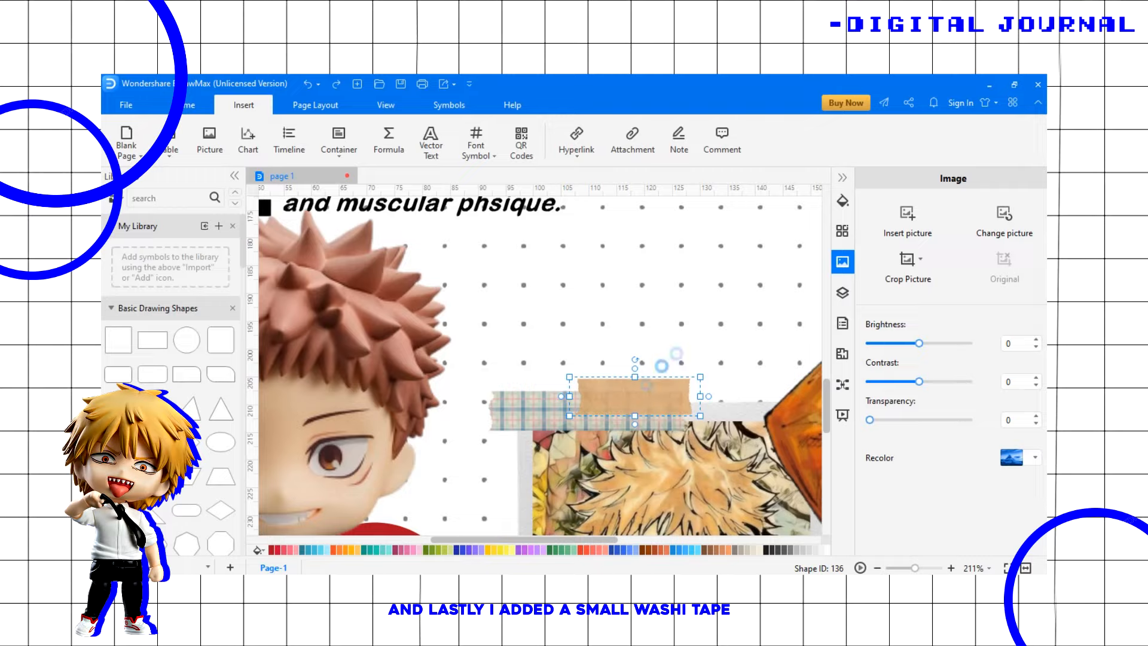
left_click(679, 319)
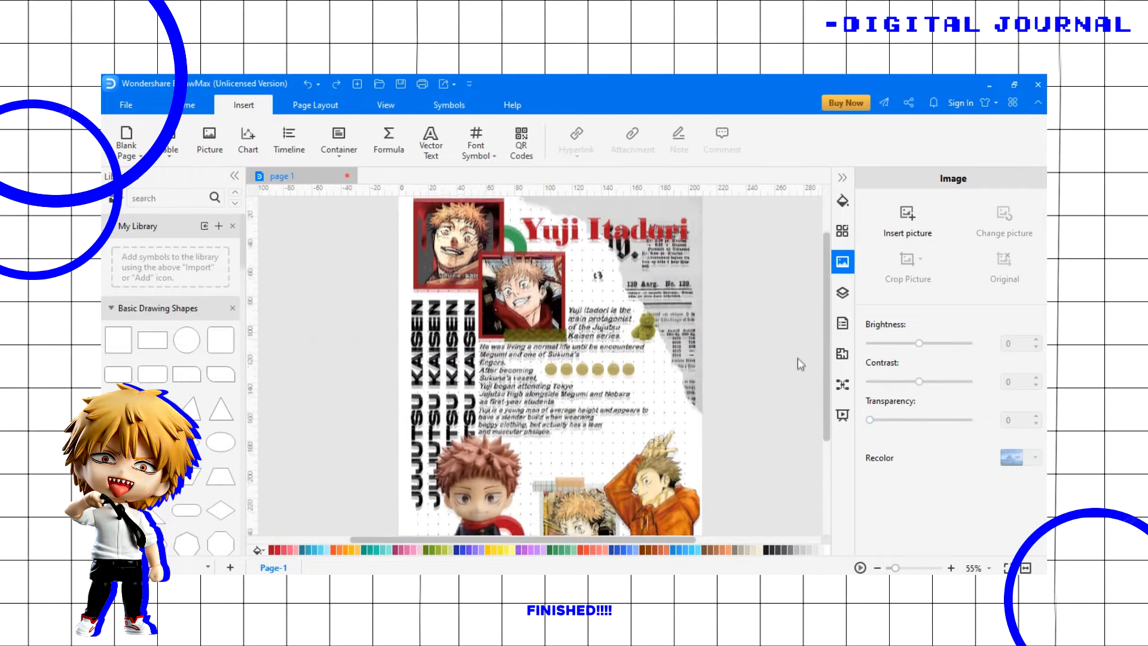
Review the whole finished Yuji Itadori page from its title down to the figurine.
scroll(802, 365, "down", 1)
left_click(877, 568)
left_click(877, 569)
left_click(951, 569)
left_click_drag(827, 395, 827, 399)
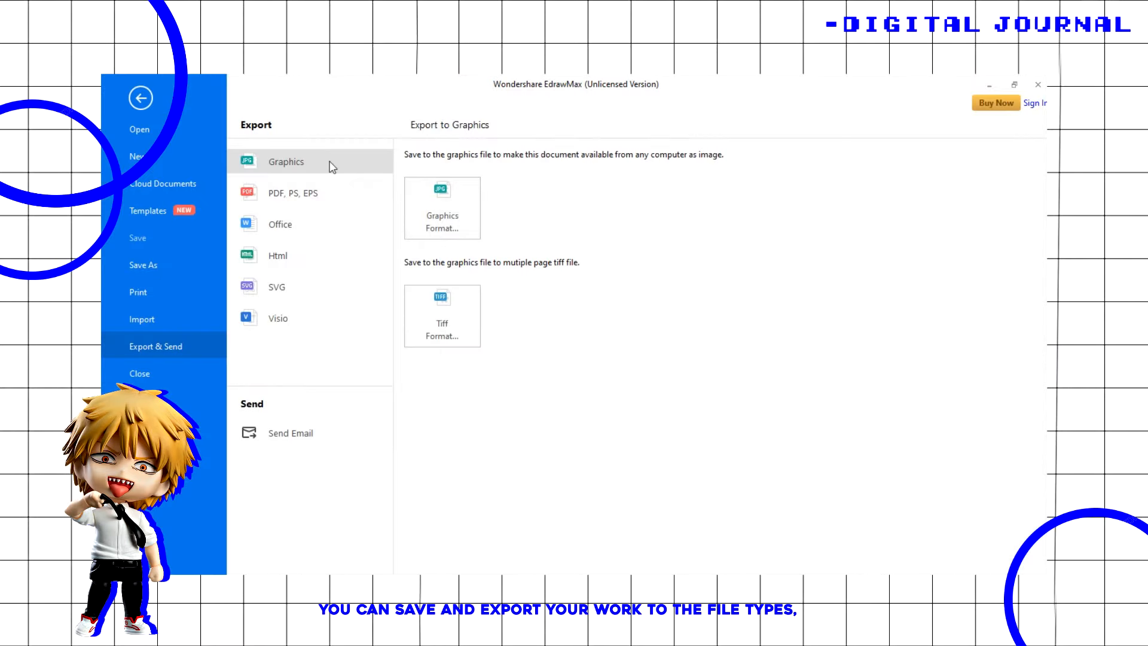
Look through the available export formats, including PDF, Html, SVG and Visio.
left_click(299, 193)
left_click(317, 255)
left_click(319, 280)
left_click(314, 316)
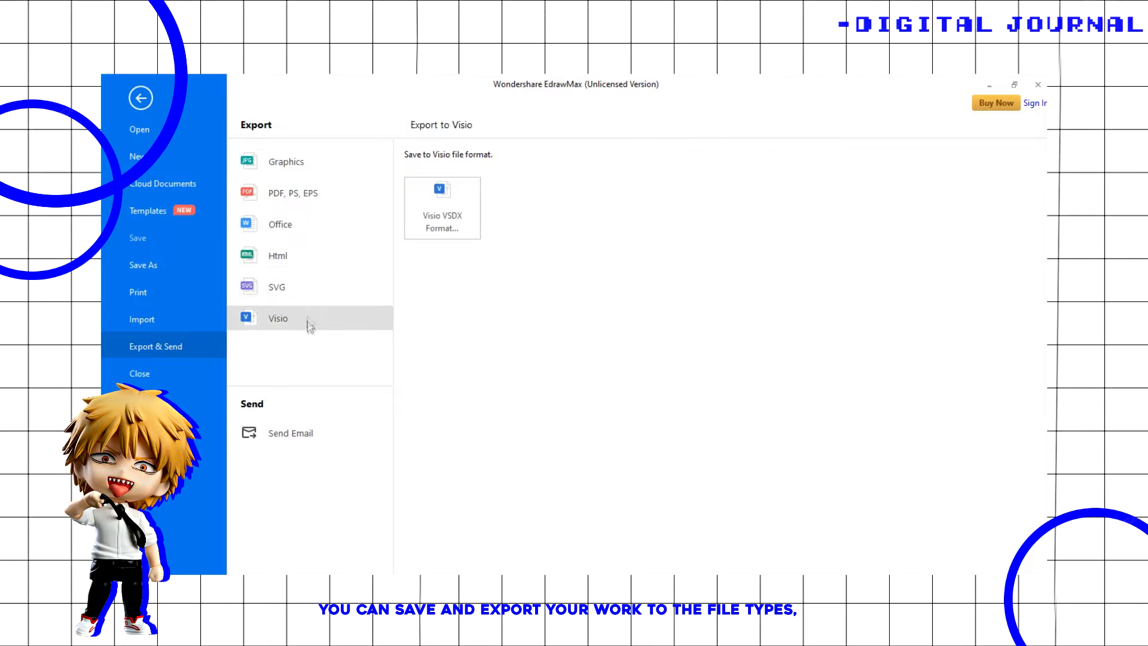
Export the whole page as a PNG image named "jjk itadori" at original size and printer resolution, and return to the drawing.
left_click(302, 168)
left_click(425, 215)
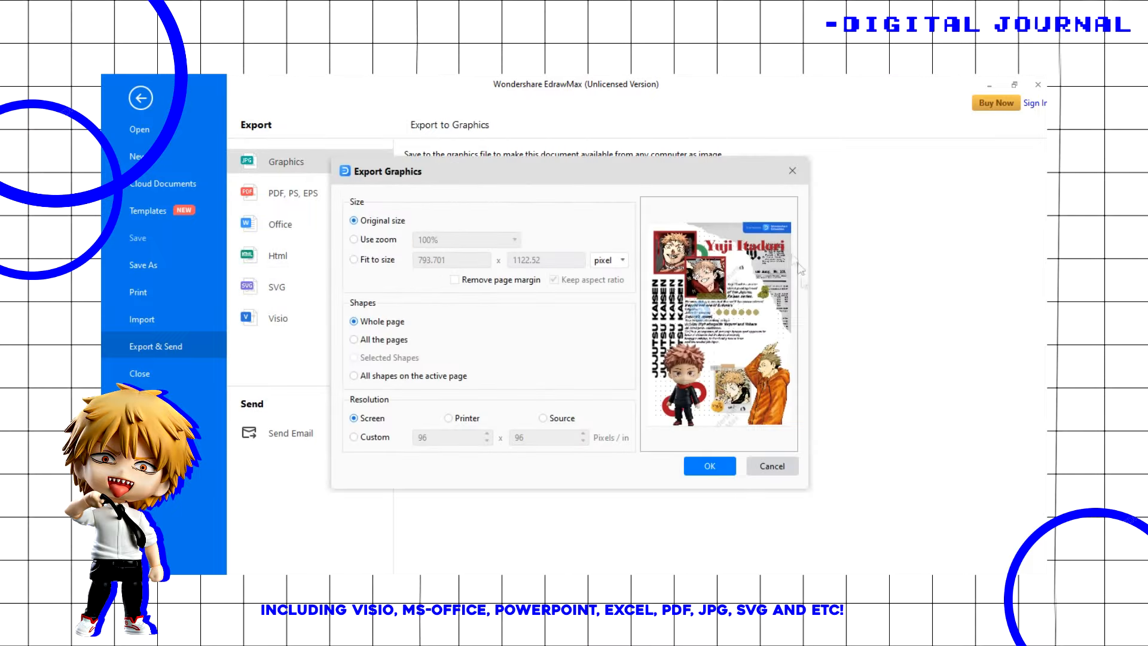
left_click(358, 223)
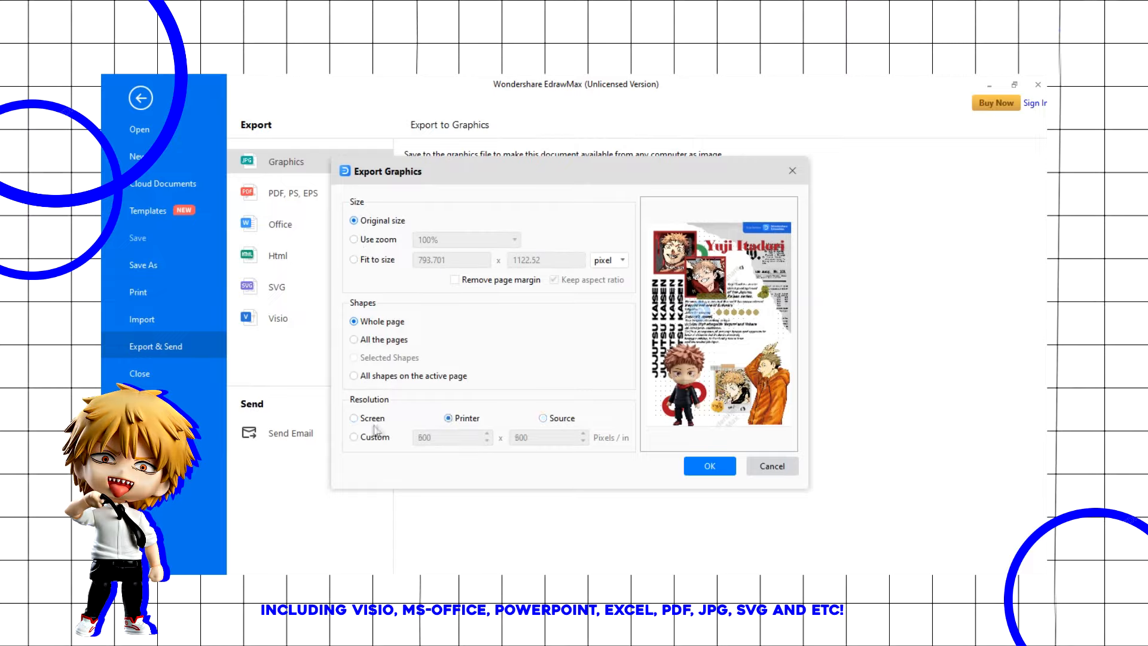
left_click(709, 465)
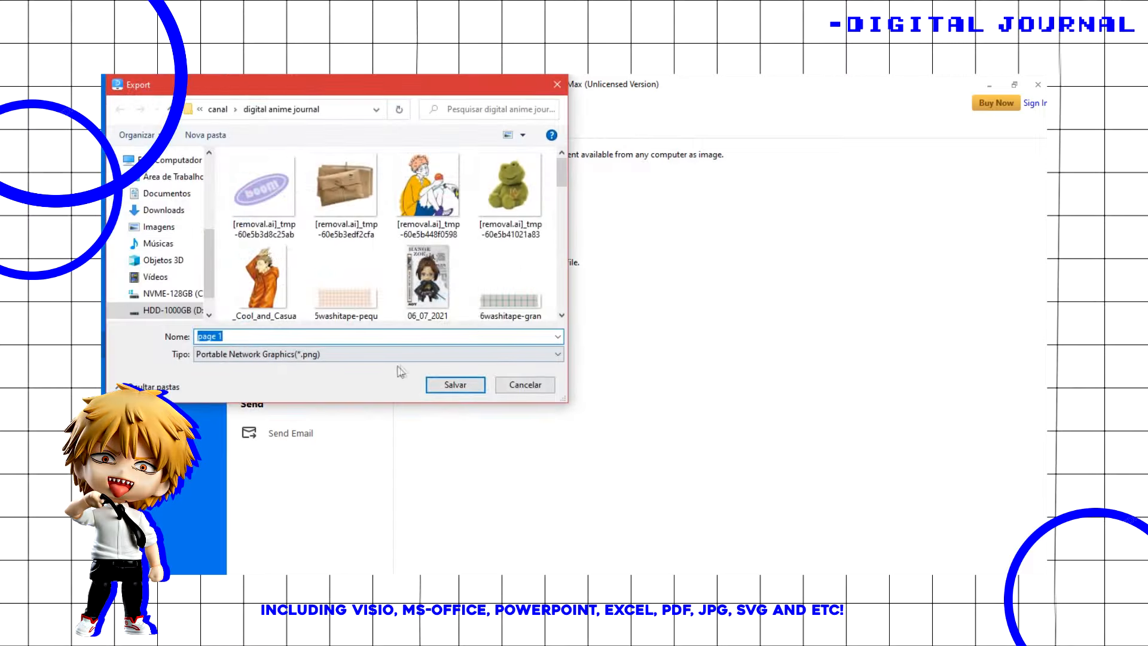
type("jjk itadori")
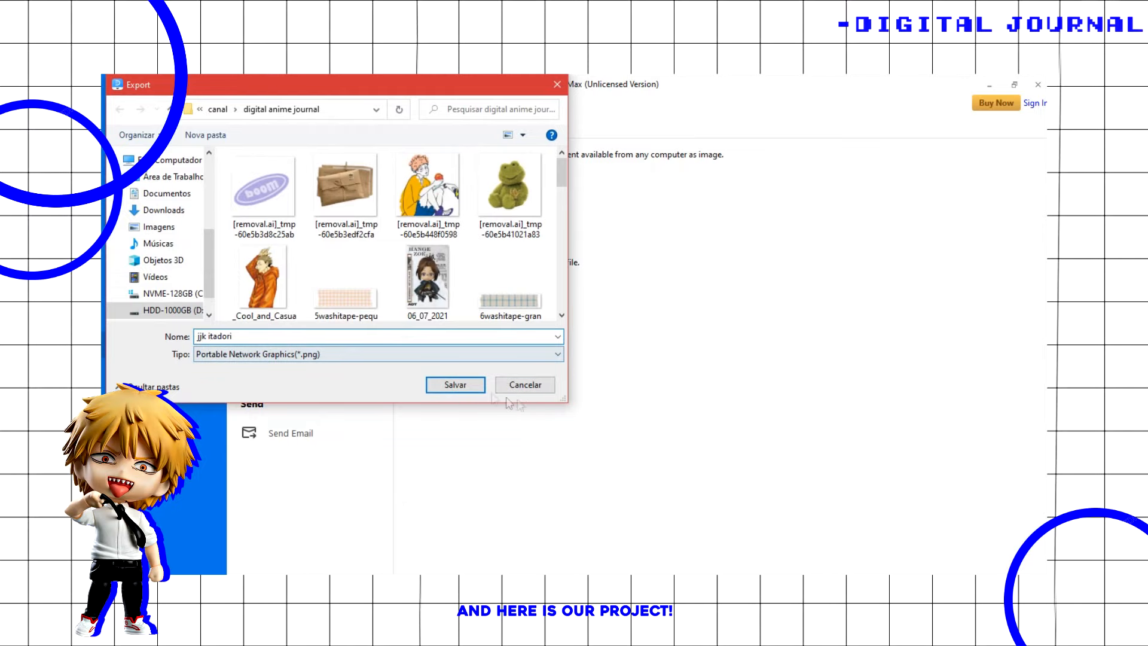
key("Return")
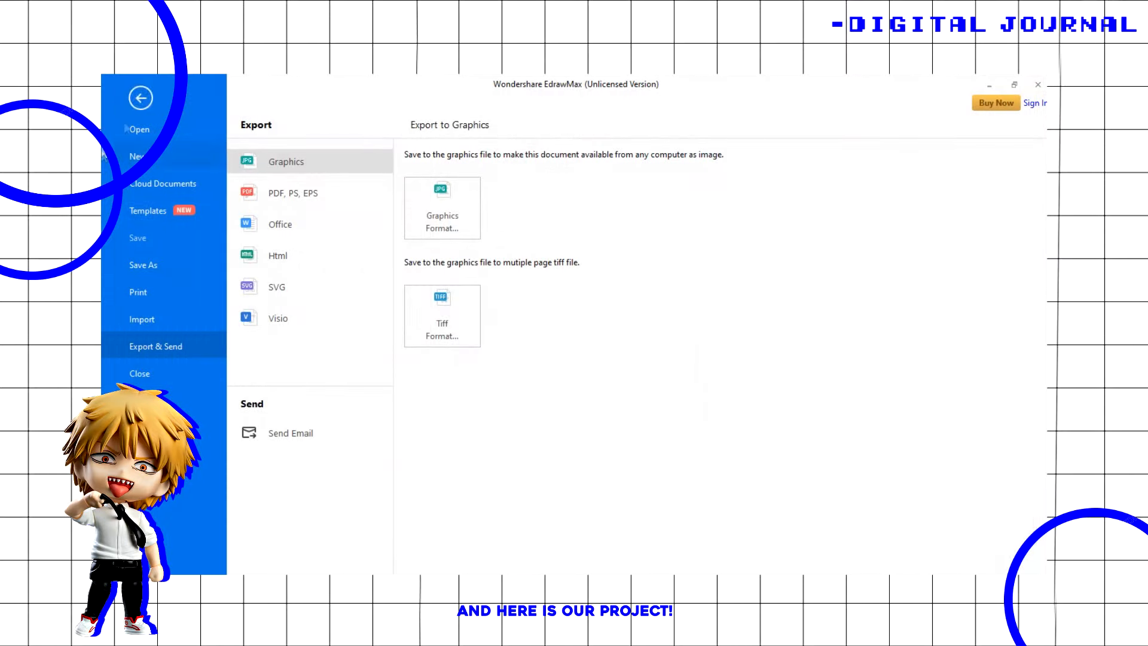
key("Escape")
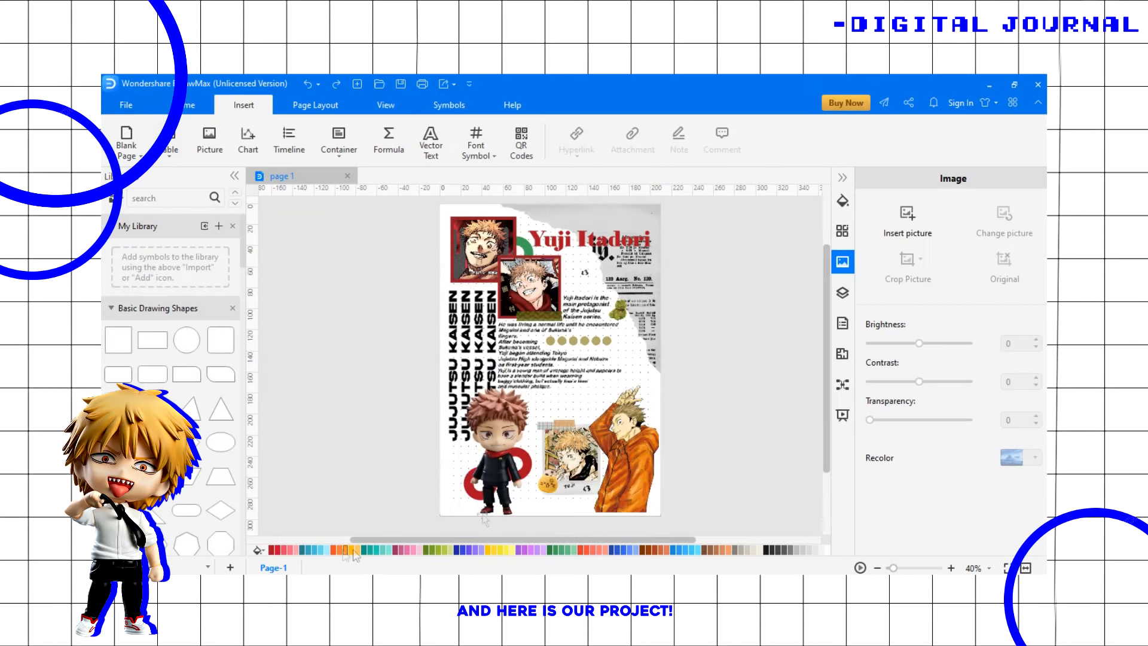
Add a second blank page to the document and set it to portrait orientation.
scroll(550, 359, "down", 2)
left_click(230, 567)
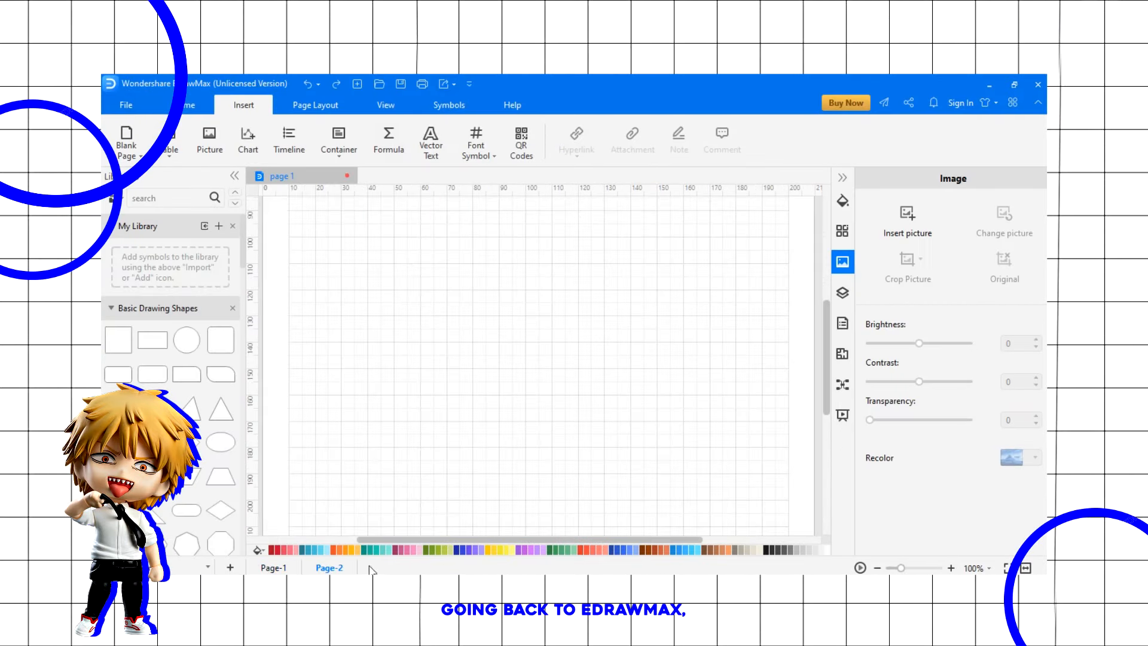
left_click(294, 569)
left_click_drag(827, 438, 828, 388)
left_click(331, 568)
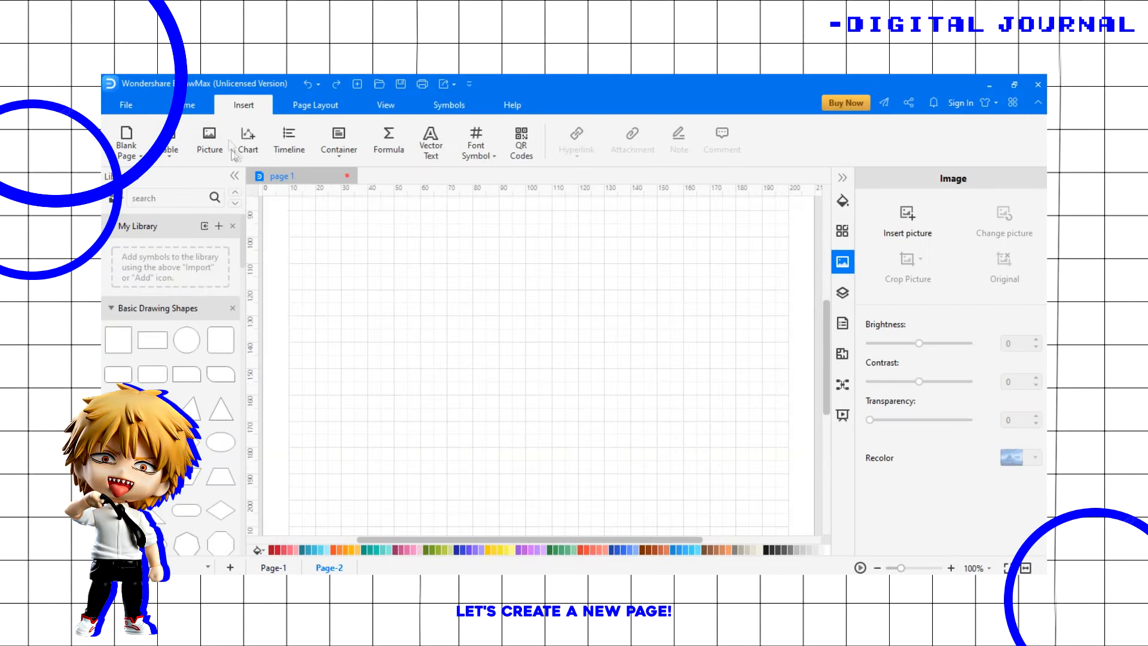
left_click(293, 106)
left_click(220, 155)
left_click(243, 183)
left_click_drag(902, 568, 893, 568)
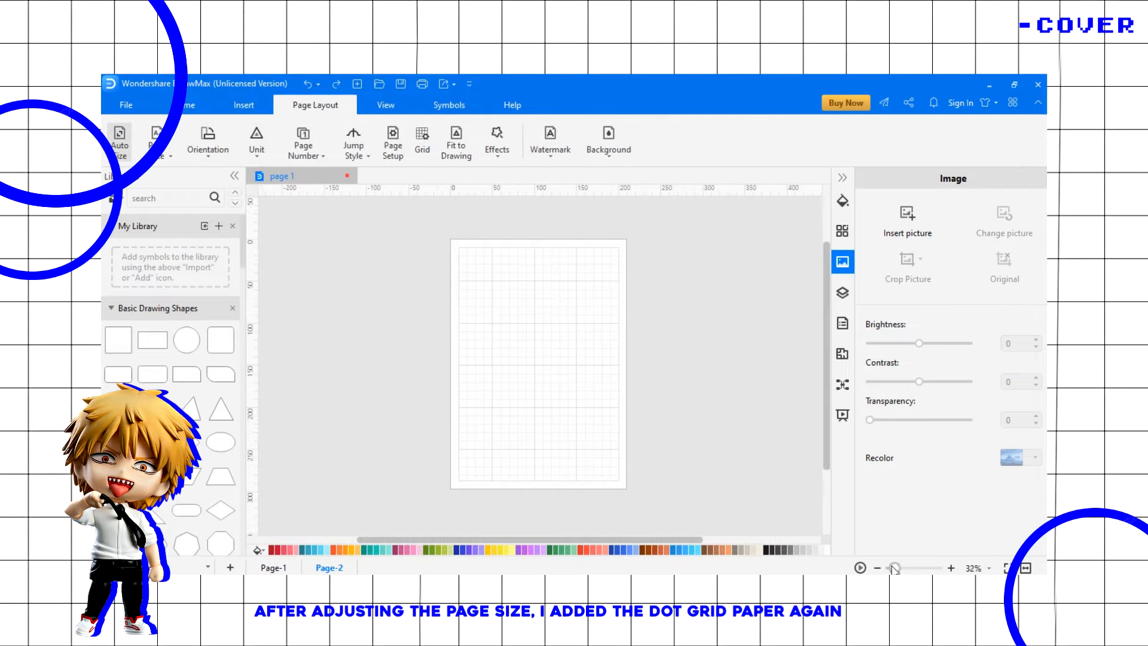
left_click(951, 568)
Insert the picture "Printable Dot Grid Paper with 5 mm spacing PDF Download" on the new page.
left_click(234, 109)
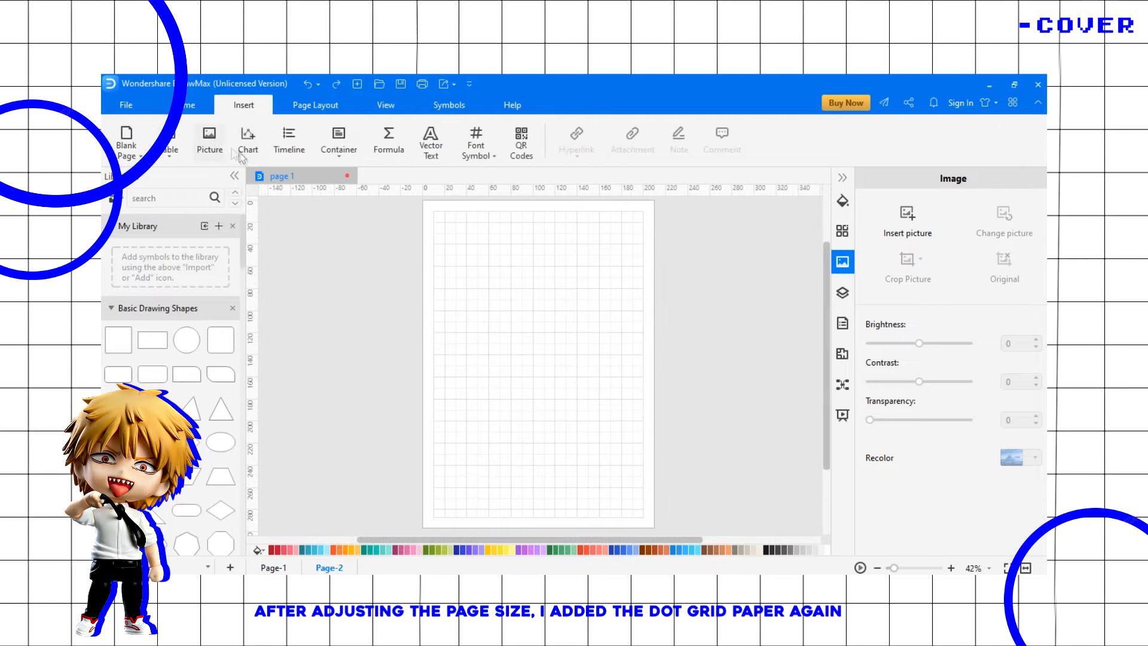
left_click(222, 146)
scroll(550, 261, "down", 5)
left_click_drag(552, 262, 551, 312)
double_click(347, 241)
left_click(454, 360)
Enlarge the dot grid picture from opposite corners until it covers the new page.
left_click_drag(464, 473, 428, 522)
left_click_drag(616, 254, 640, 202)
left_click_drag(430, 521, 424, 529)
left_click(400, 448)
Fine-tune the dot grid picture's right-hand corners to fit the page edges, and order Page-2 before Page-1.
left_click_drag(827, 376, 831, 357)
left_click(616, 305)
left_click_drag(656, 263, 653, 269)
left_click(401, 356)
mouse_move(828, 311)
left_mouse_down()
mouse_move(830, 298)
mouse_move(829, 334)
left_mouse_up()
left_click(597, 386)
left_click_drag(654, 477, 649, 473)
left_click(712, 448)
left_click_drag(827, 414, 829, 368)
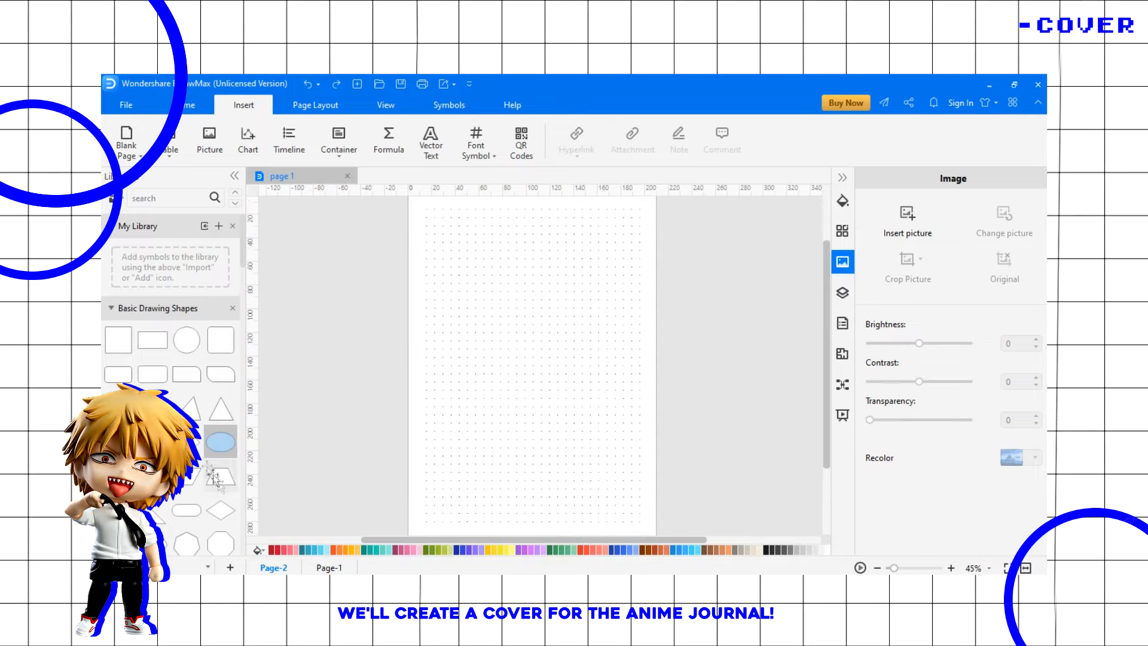
Add an ellipse centred in the upper half of the cover page, about 135 mm wide and 68 mm high.
left_click_drag(523, 358, 531, 333)
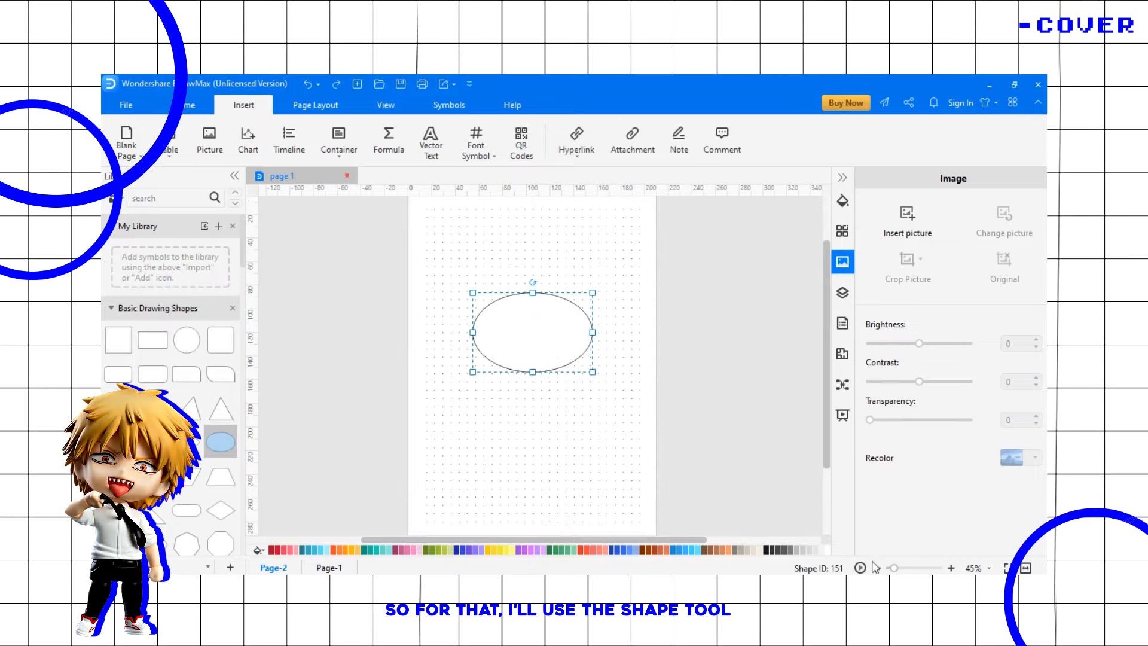
left_click(876, 568)
left_click_drag(570, 331, 570, 330)
left_click(690, 387)
Fill the cover's ellipse with a soft light green and remove its outline.
left_click(568, 550)
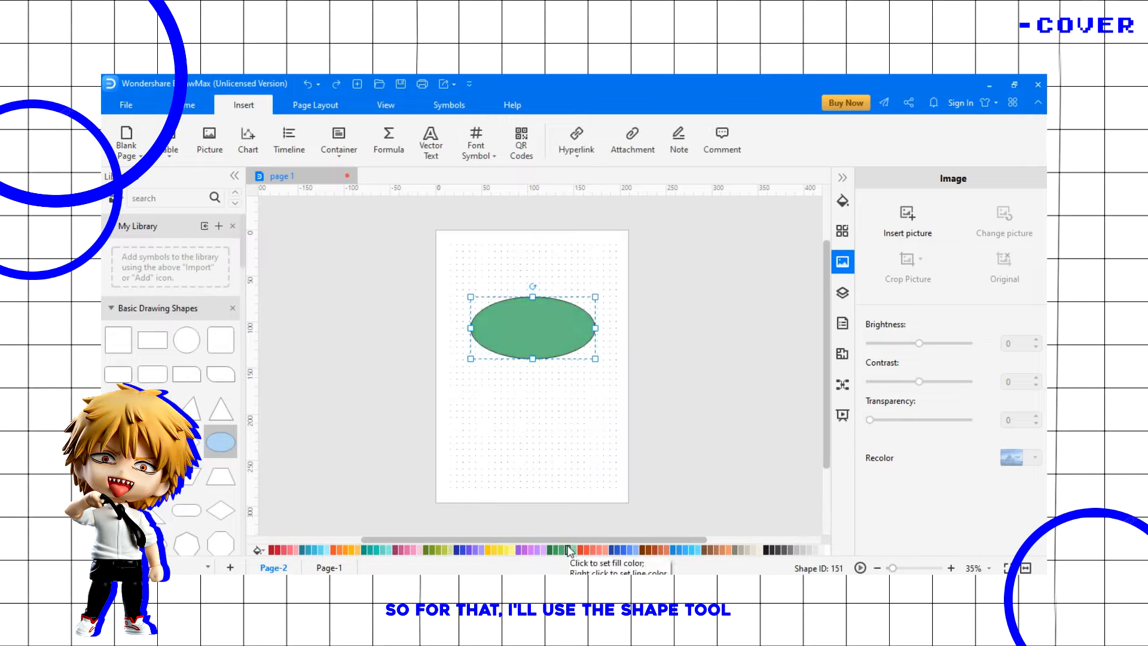
left_click(644, 439)
scroll(609, 411, "up", 5)
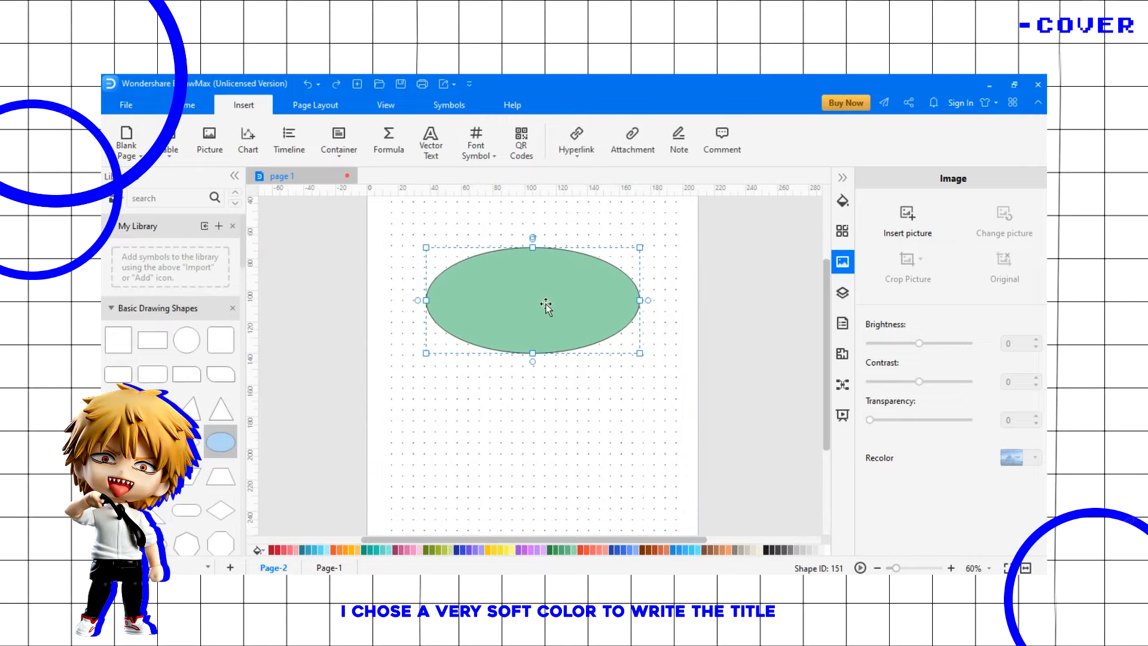
left_click(843, 202)
left_click(874, 206)
left_click(783, 353)
Insert the "Small_Alphabet_Letters_Printable" picture from the digital anime journal folder onto the cover page.
left_click_drag(827, 401, 827, 380)
left_click_drag(897, 568, 900, 568)
scroll(547, 369, "up", 4)
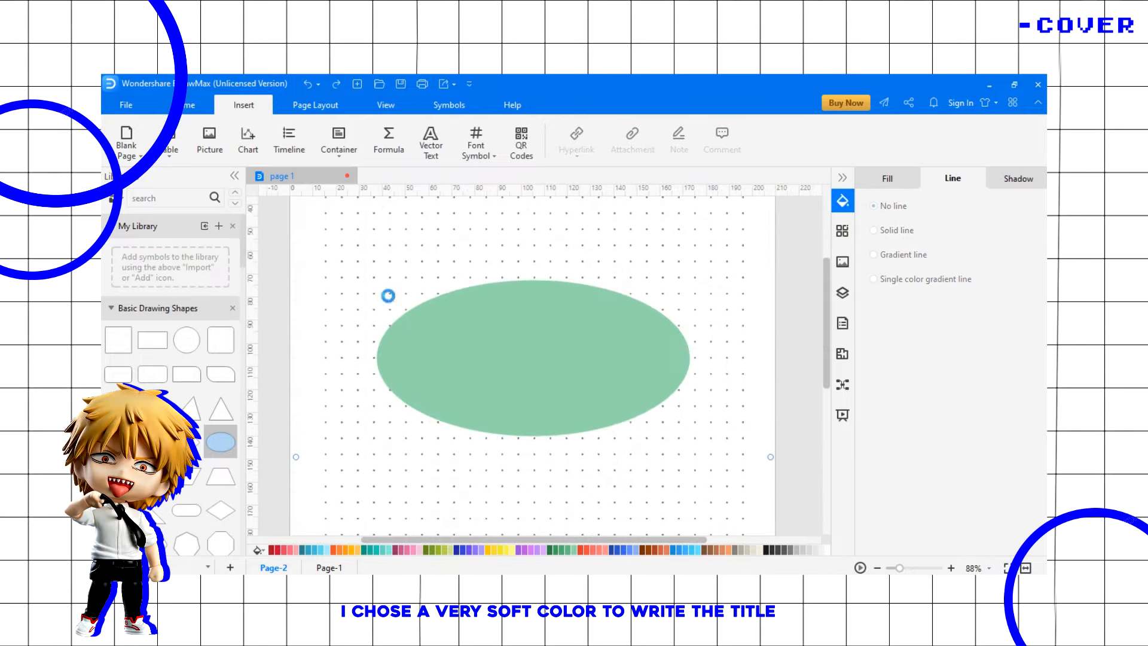
left_click(210, 141)
scroll(161, 180, "up", 2)
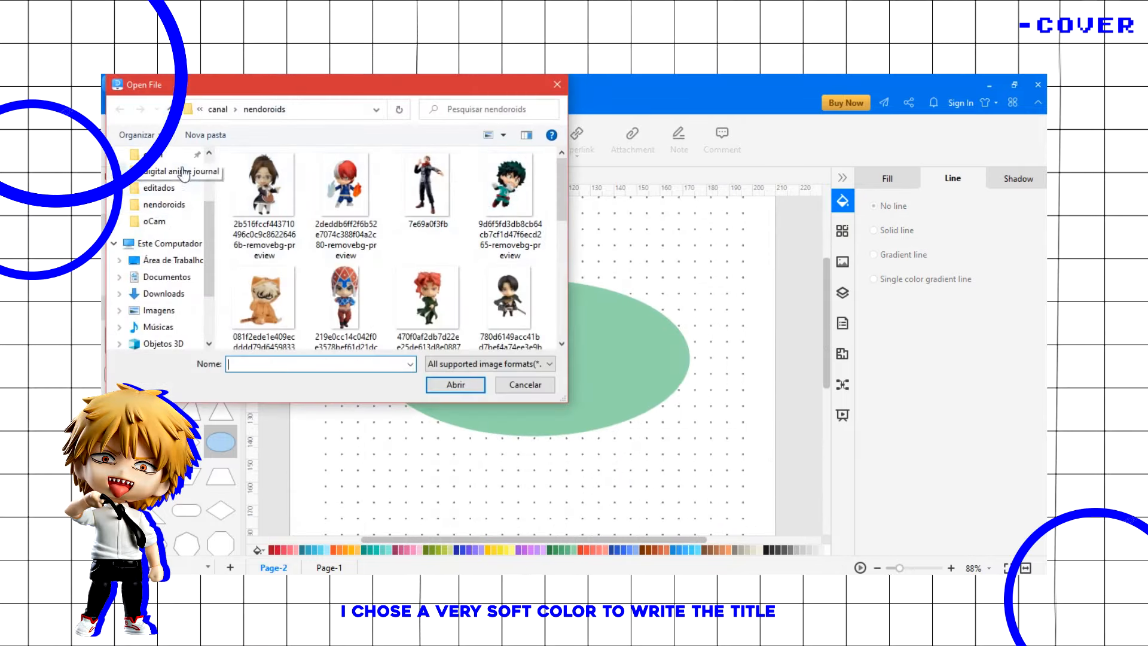
left_click(170, 171)
scroll(466, 233, "down", 3)
scroll(479, 239, "down", 5)
double_click(512, 192)
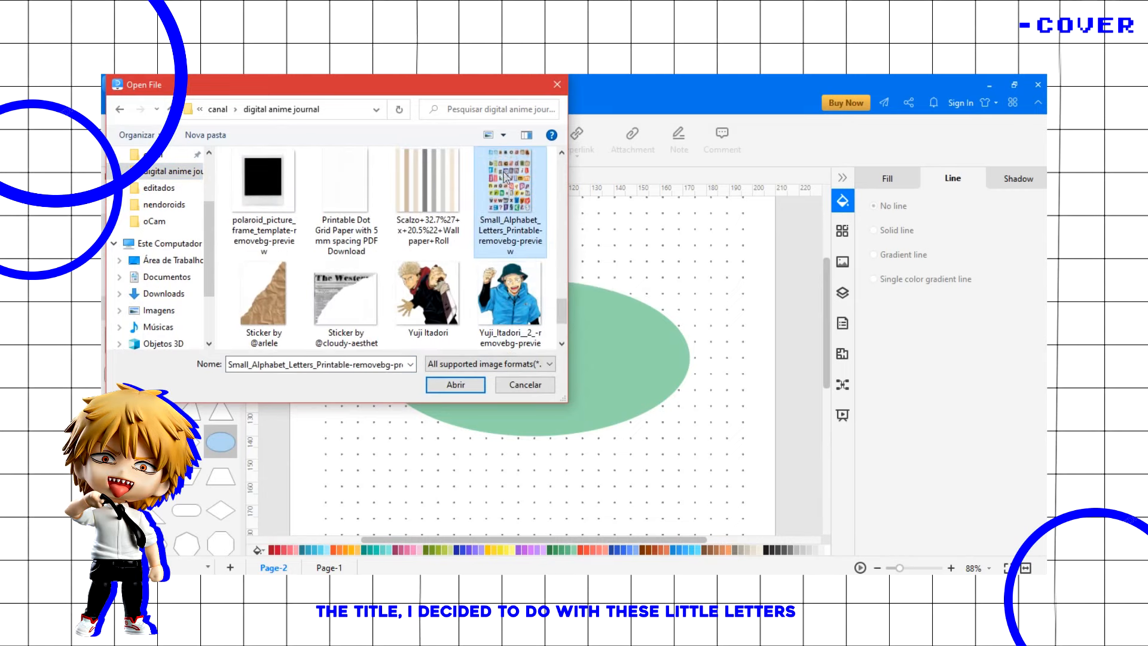
scroll(615, 478, "down", 2)
Start cropping the alphabet picture, reducing the crop area to the pink italic "a" in the first row.
left_click(907, 263)
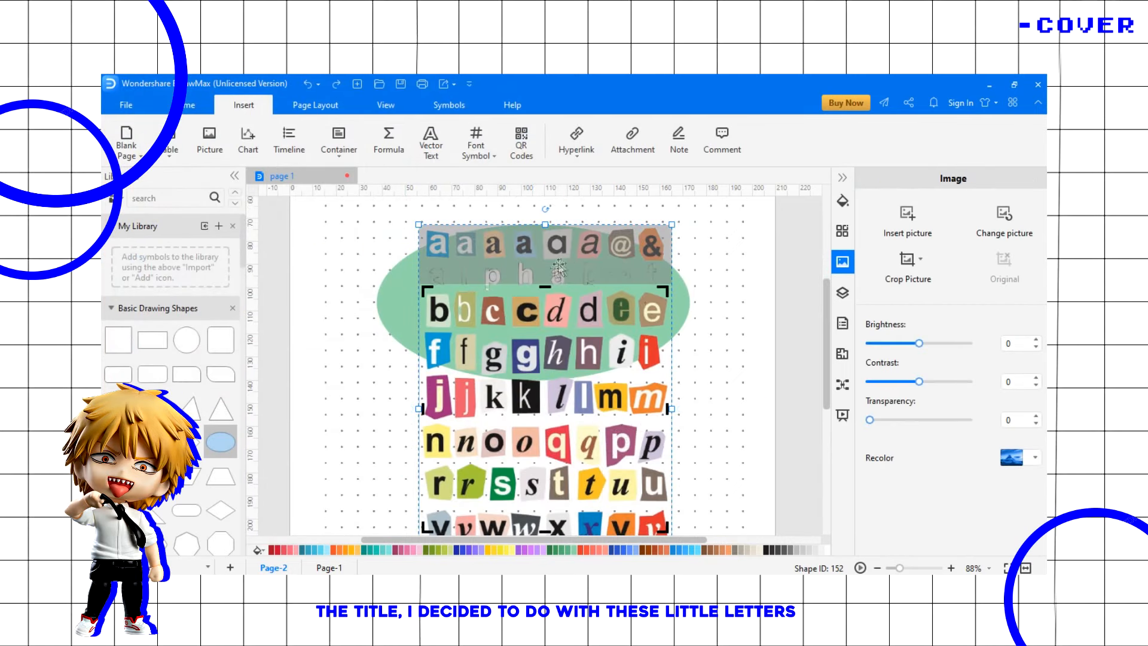
left_click_drag(545, 531, 543, 258)
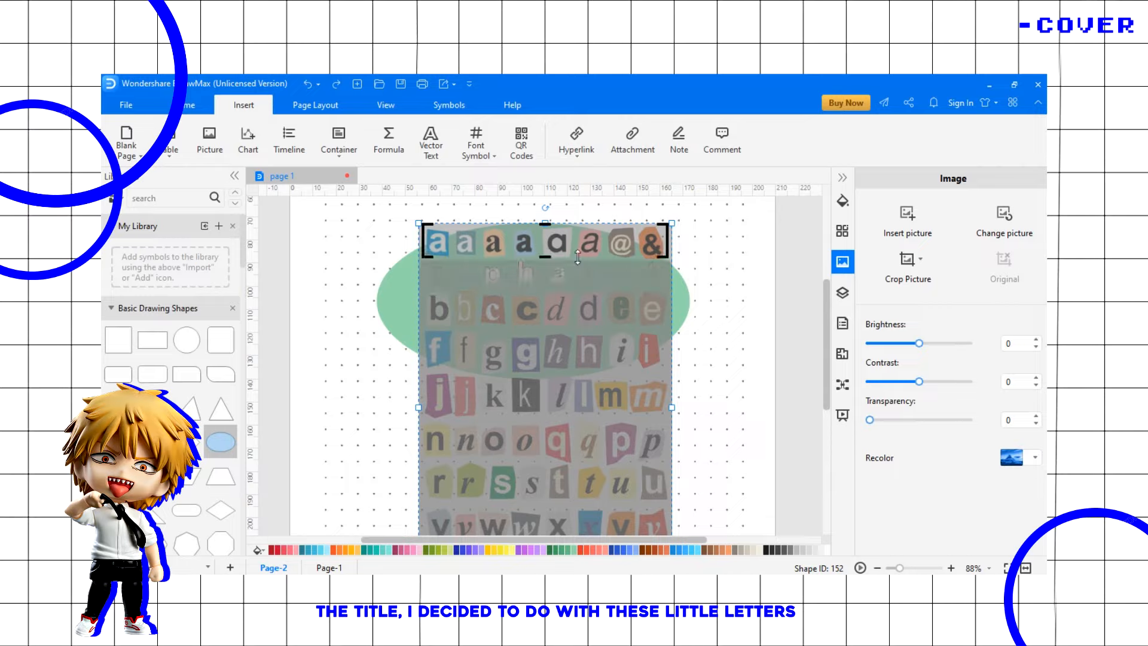
left_click_drag(424, 242, 573, 247)
left_click_drag(668, 242, 608, 242)
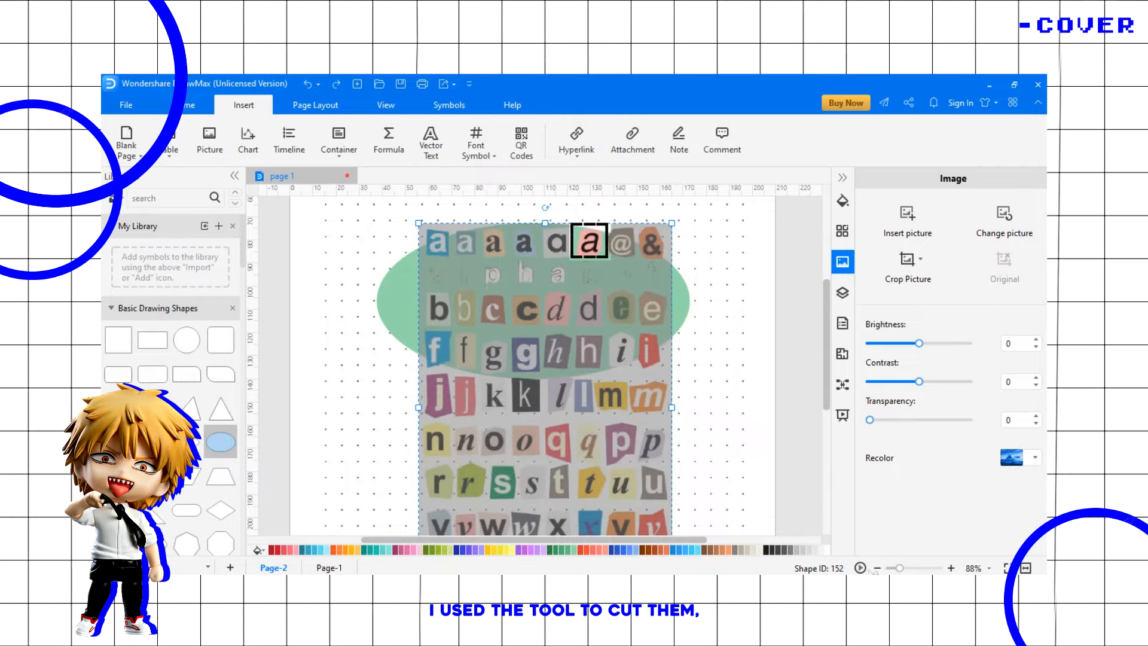
Tighten the crop frame closely around the pink "a" and apply the crop.
left_click_drag(903, 570, 913, 570)
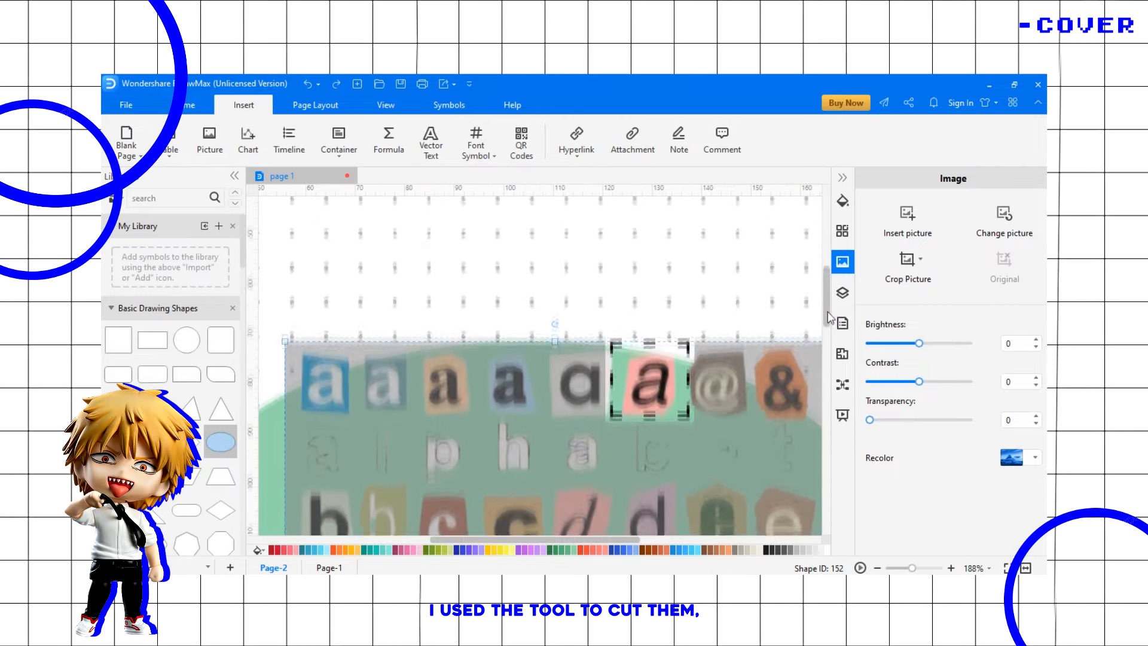
left_click_drag(691, 355, 685, 355)
left_click_drag(651, 393, 650, 397)
left_click_drag(651, 321, 651, 319)
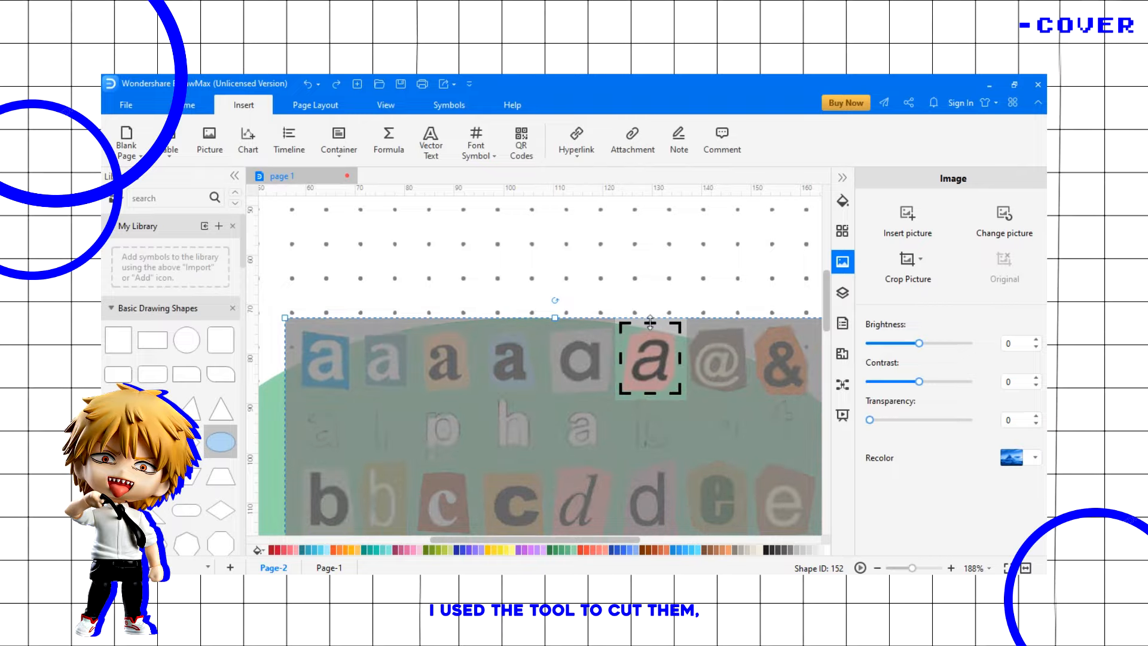
left_click(815, 347)
left_click(877, 568)
left_click(878, 569)
left_click(877, 569)
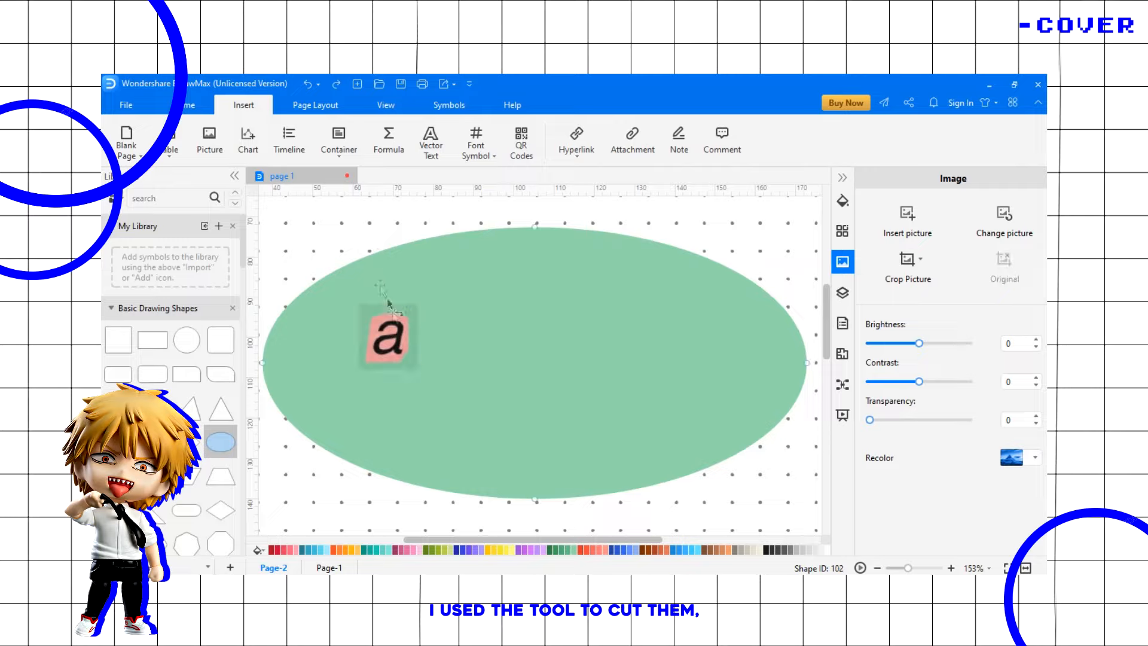
Insert another copy of the "Small_Alphabet_Letters_Printable" picture from the digital anime journal folder onto the cover page.
left_click(209, 143)
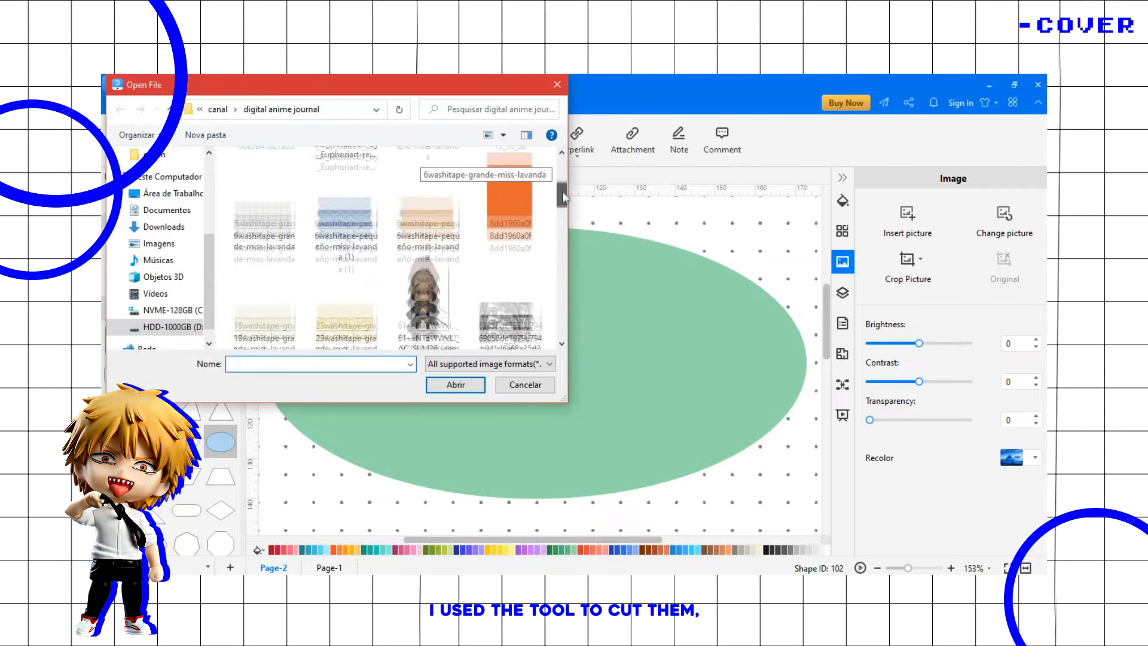
scroll(565, 230, "down", 6)
left_click(535, 275)
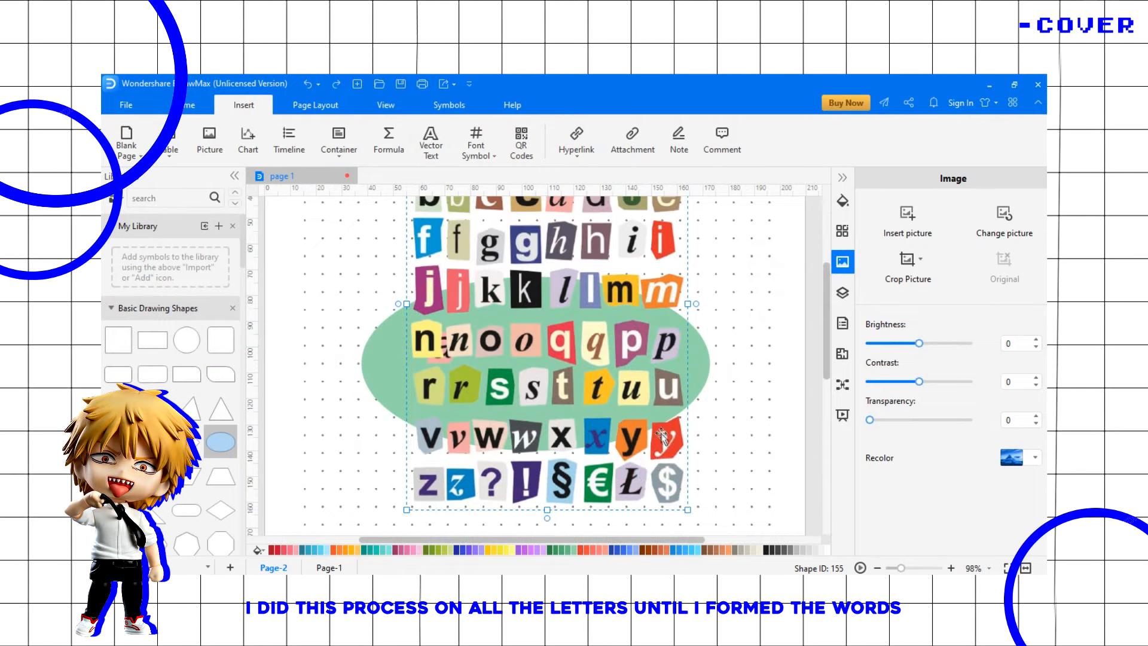
scroll(829, 356, "up", 1)
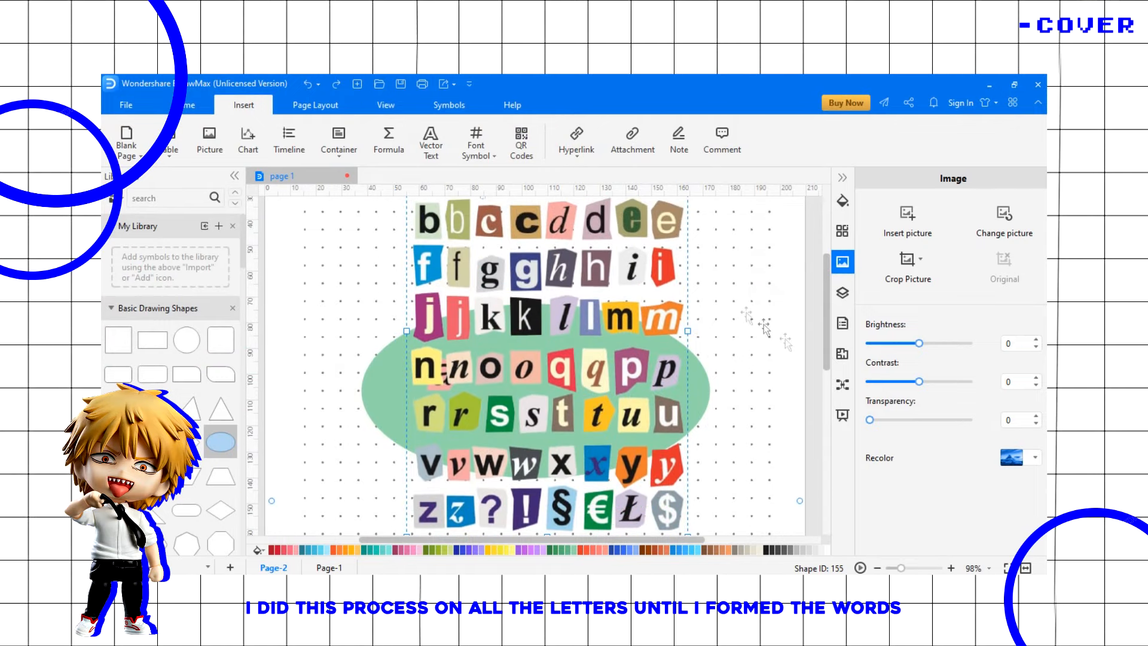
scroll(798, 350, "up", 3)
Start cropping the new alphabet picture, reducing the crop area to the yellow "n" at the start of its row.
left_click(921, 258)
left_click(924, 306)
left_click_drag(566, 483, 566, 384)
scroll(824, 295, "down", 3)
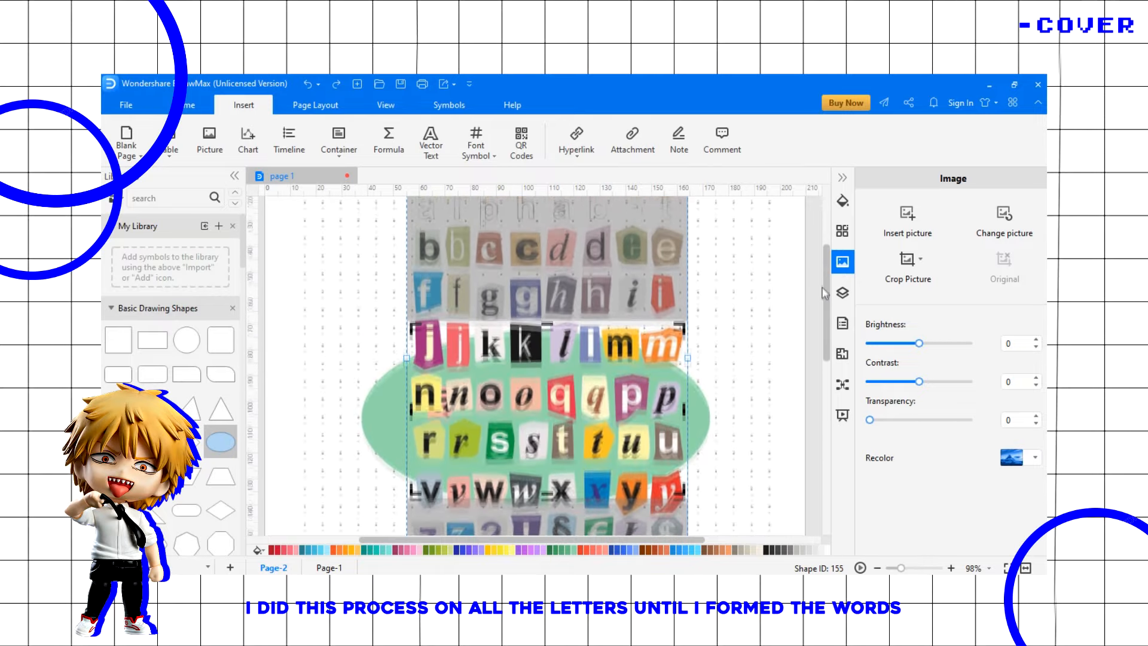
scroll(547, 364, "up", 1)
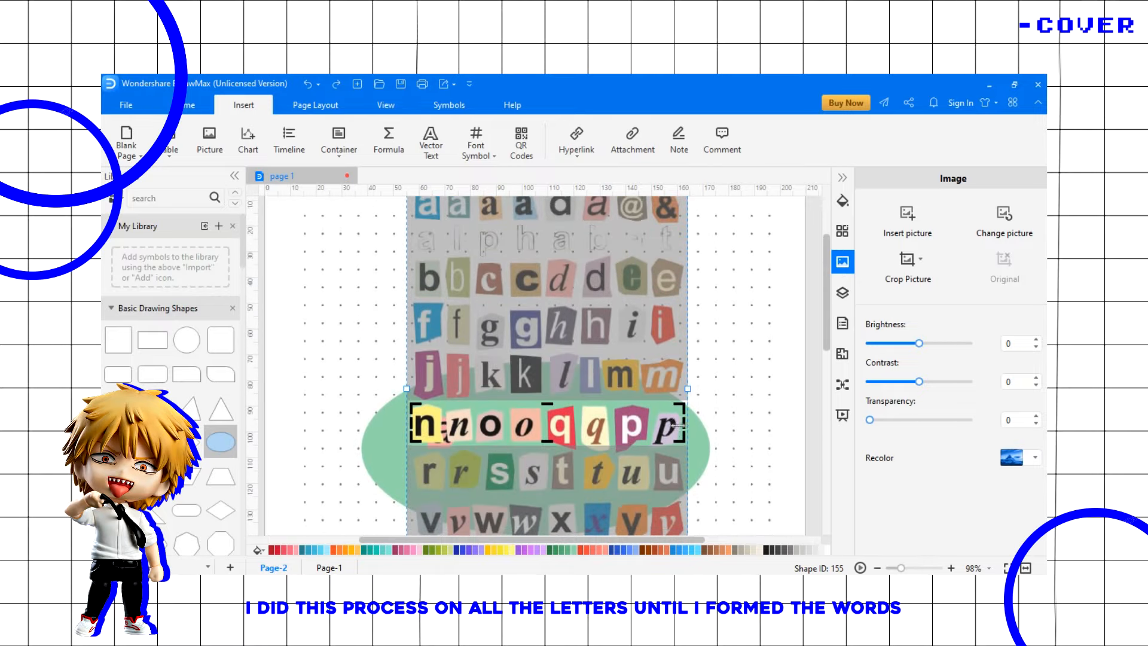
left_click_drag(678, 426, 470, 425)
Finish cropping the yellow "n" and place it just after the pink "a" on the ellipse, slightly lower.
left_click_drag(901, 568, 912, 569)
left_click_drag(826, 295, 826, 318)
left_click_drag(591, 541, 539, 540)
left_click_drag(566, 357, 575, 383)
left_click(420, 334)
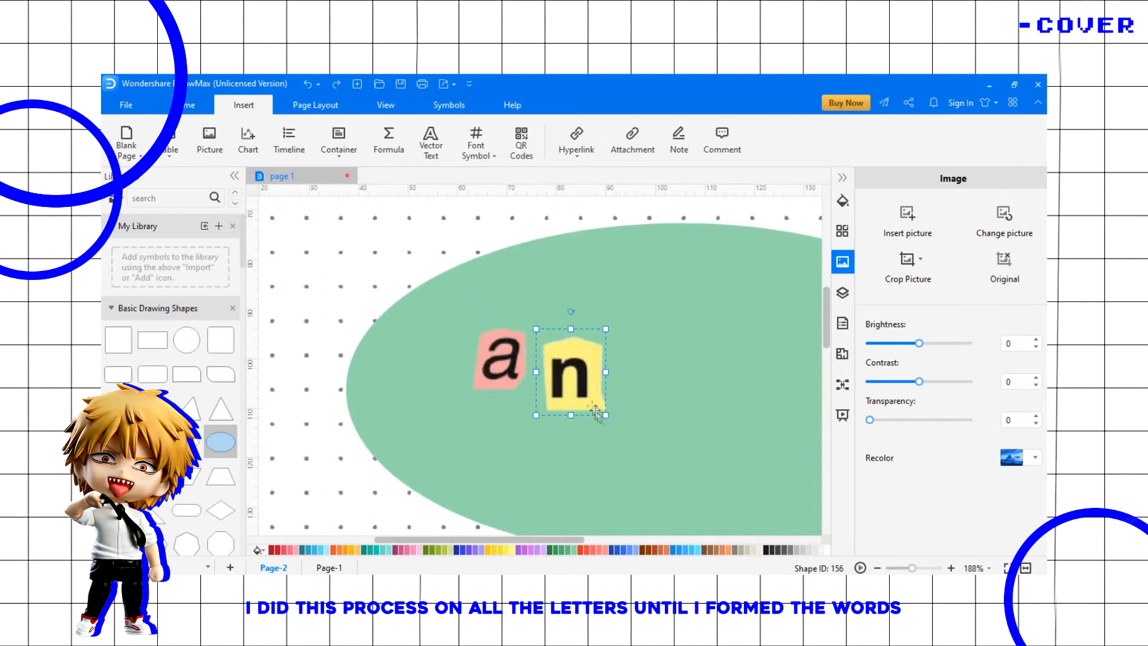
Insert a fresh copy of the alphabet picture for the next letter of "anime".
left_click_drag(912, 568, 905, 568)
left_click_drag(558, 539, 621, 540)
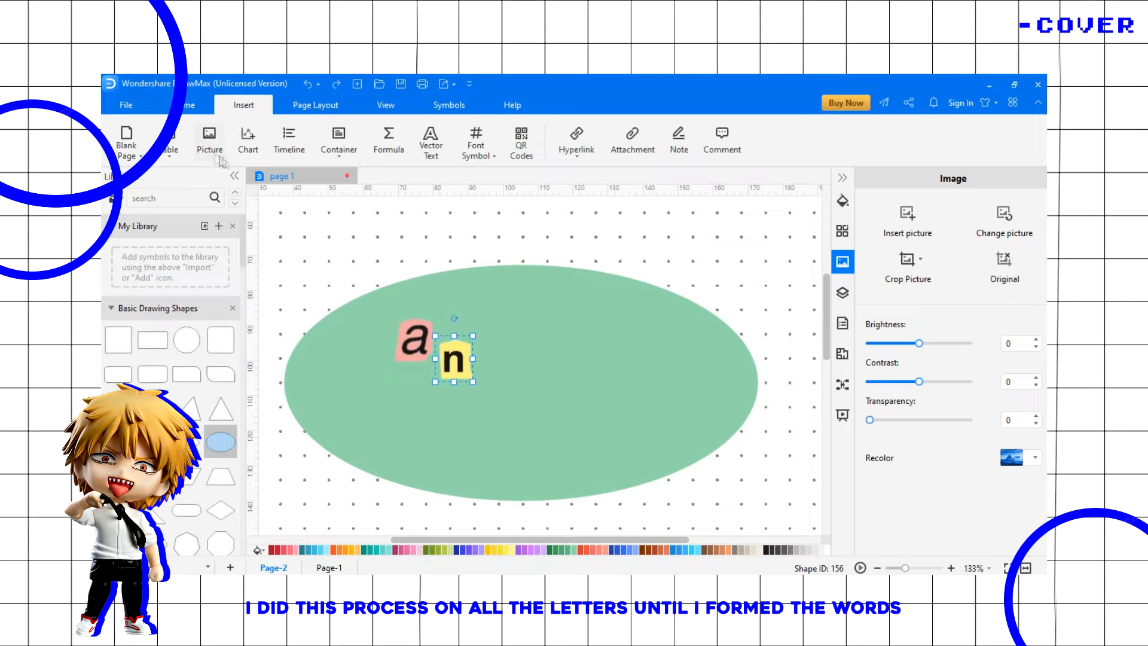
left_click(210, 140)
scroll(385, 258, "down", 5)
left_click(520, 307)
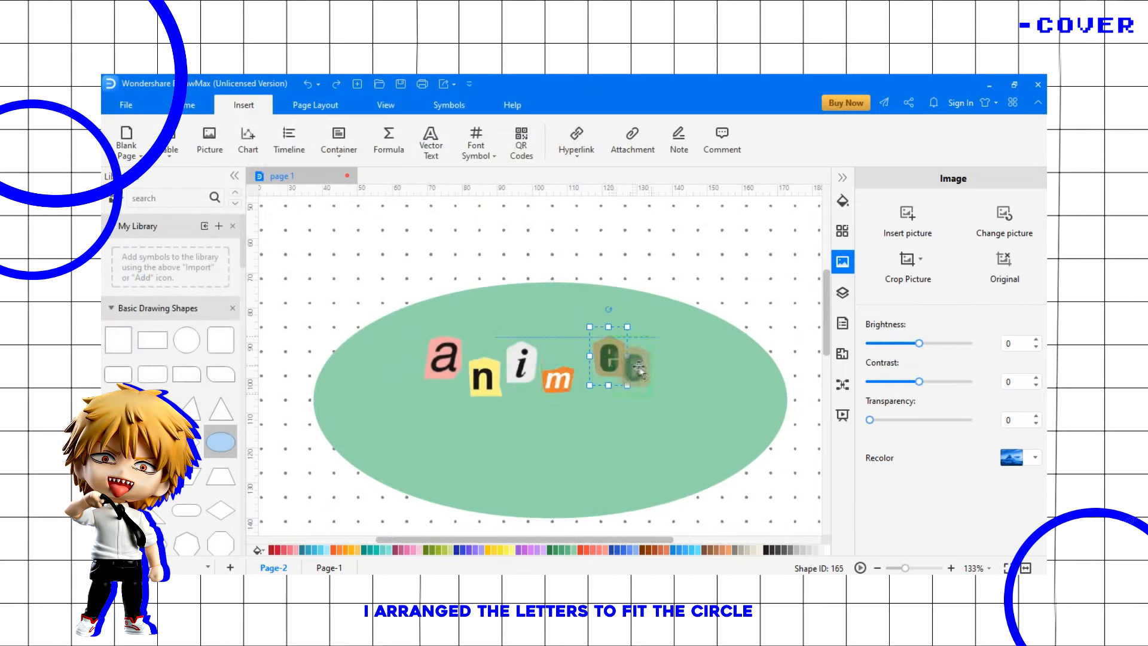
Arrange the cut-out letters of "anime" in a staggered, more centred row across the ellipse.
left_click_drag(640, 370, 638, 369)
mouse_move(557, 379)
left_mouse_down()
mouse_move(592, 383)
mouse_move(557, 362)
left_mouse_up()
left_click(486, 371)
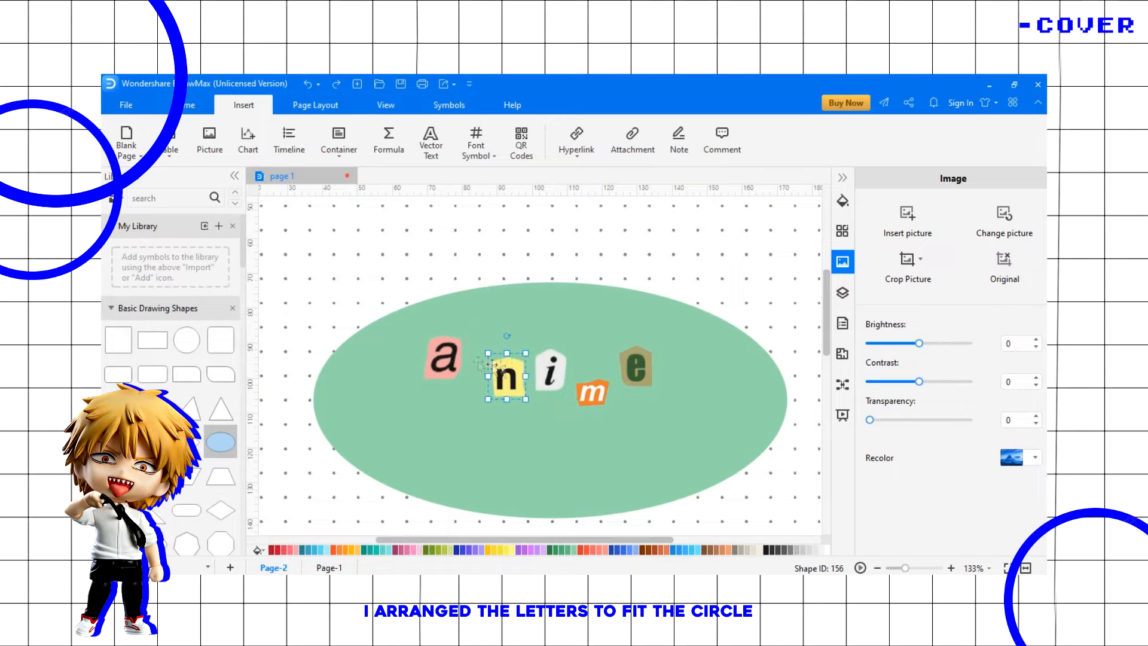
left_click_drag(450, 359, 498, 366)
Crop copies of the alphabet picture to the "@" and the lilac italic "l" to finish the word "journ@l".
left_click(908, 268)
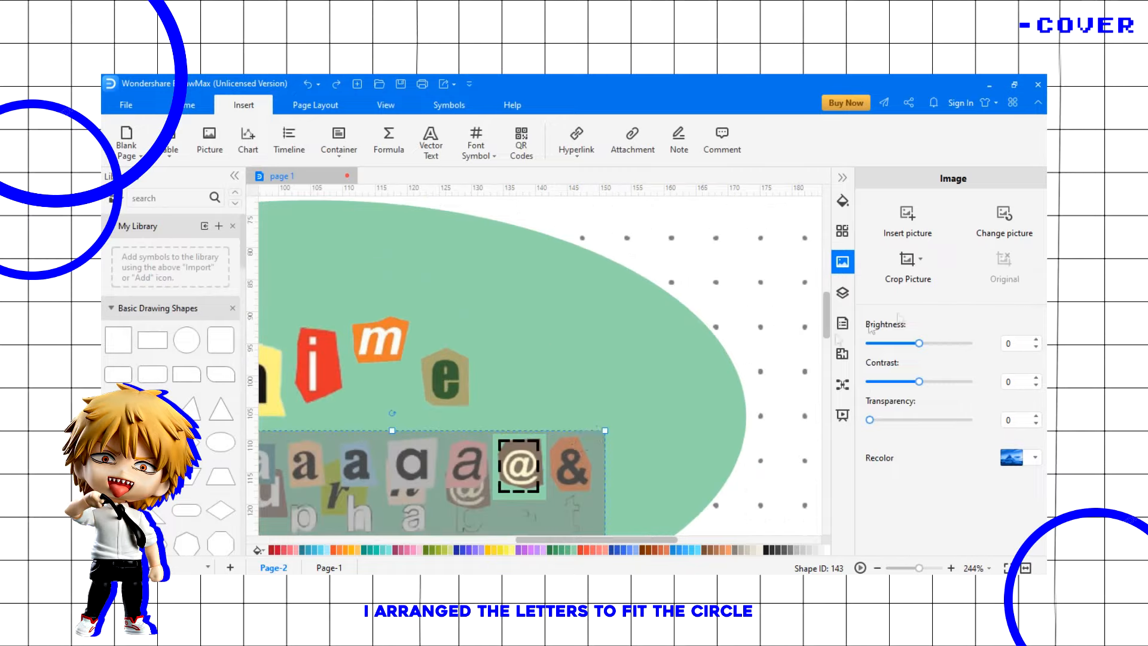
left_click_drag(558, 486, 629, 473)
left_click_drag(501, 466, 579, 459)
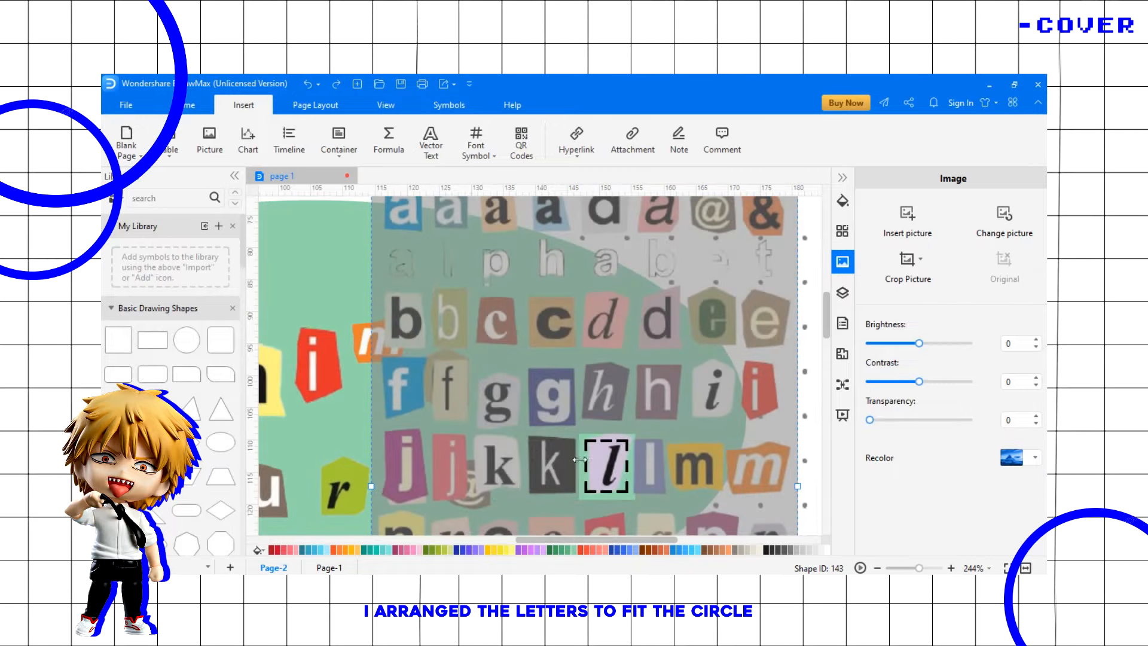
left_click(819, 487)
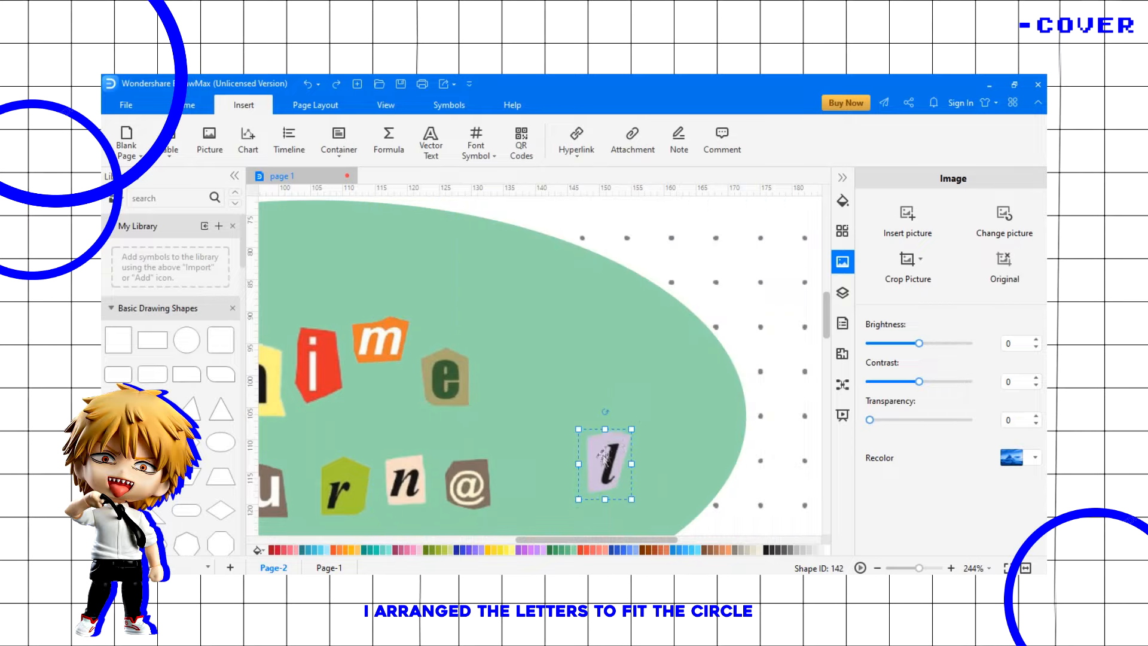
Enlarge the grey "a" at the start of "anime".
scroll(820, 487, "down", 6)
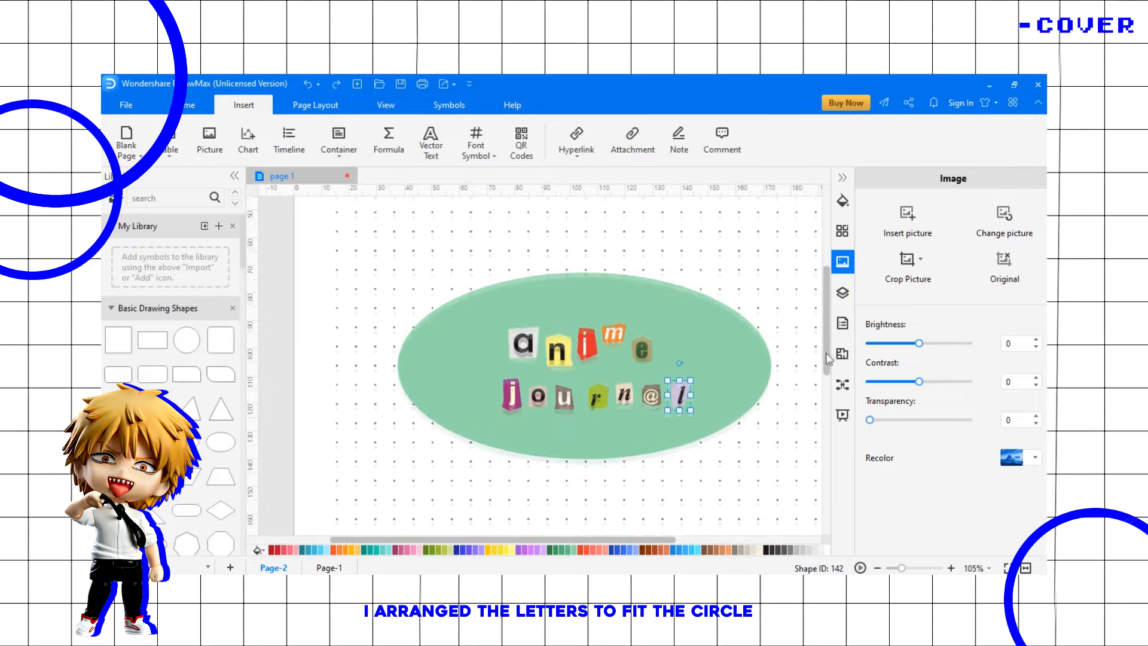
scroll(784, 355, "up", 3)
left_click(420, 315)
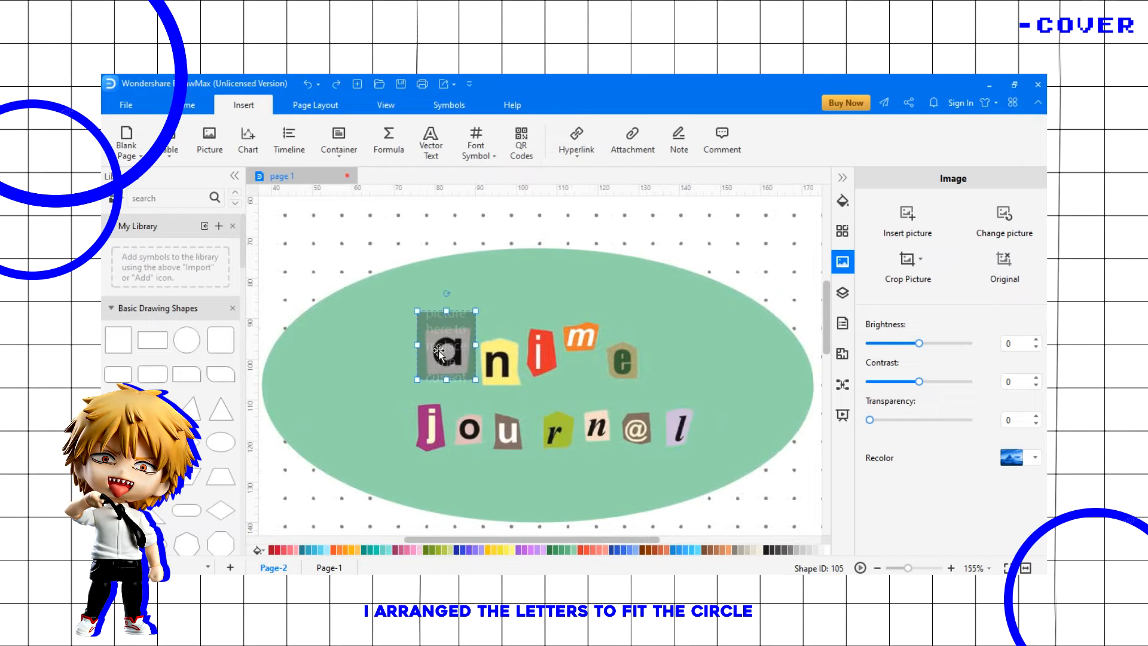
left_click_drag(417, 311, 408, 300)
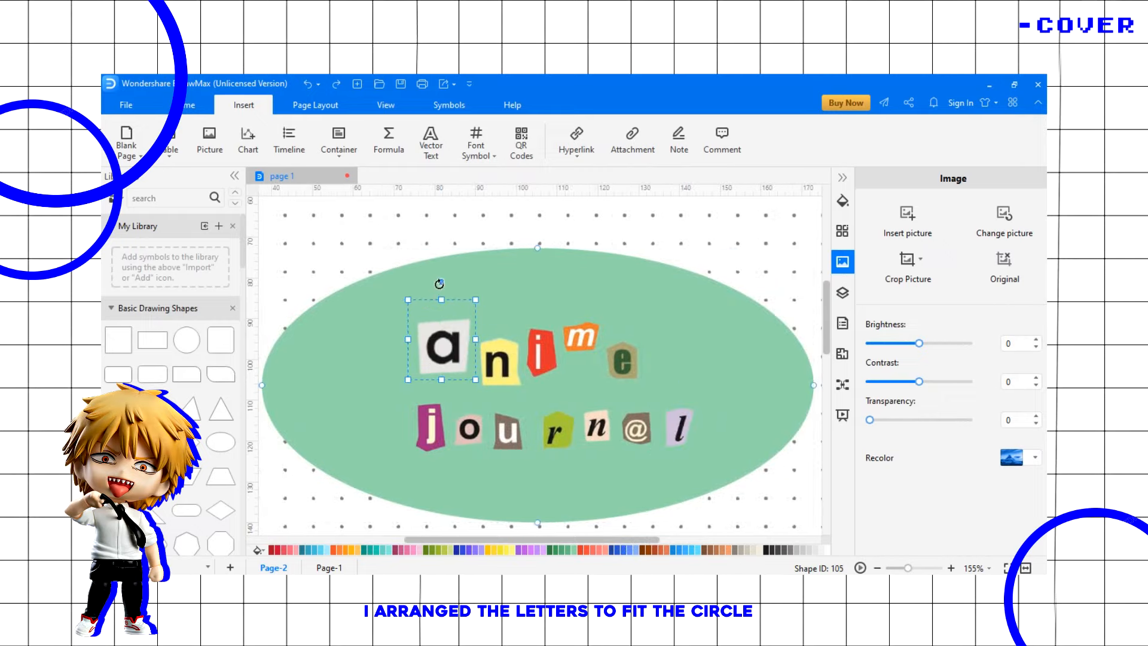
left_click(511, 342)
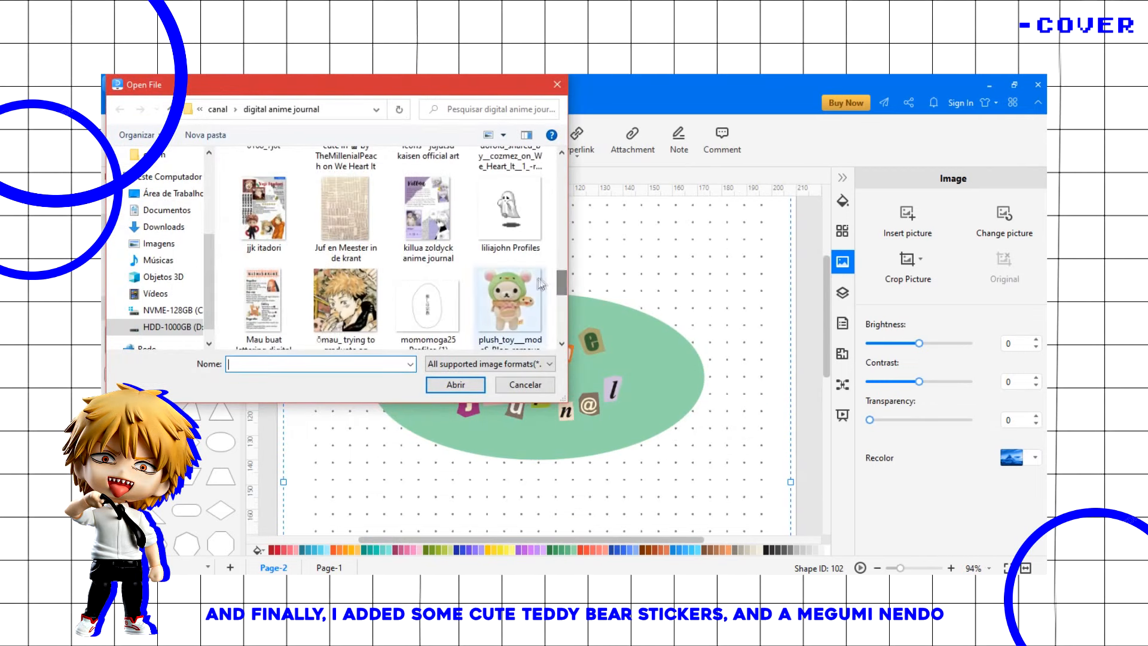
Insert the "plush_toy" bear picture and place it over the ellipse's lower-right edge beside the "l".
left_click(736, 380)
left_click_drag(457, 231, 699, 389)
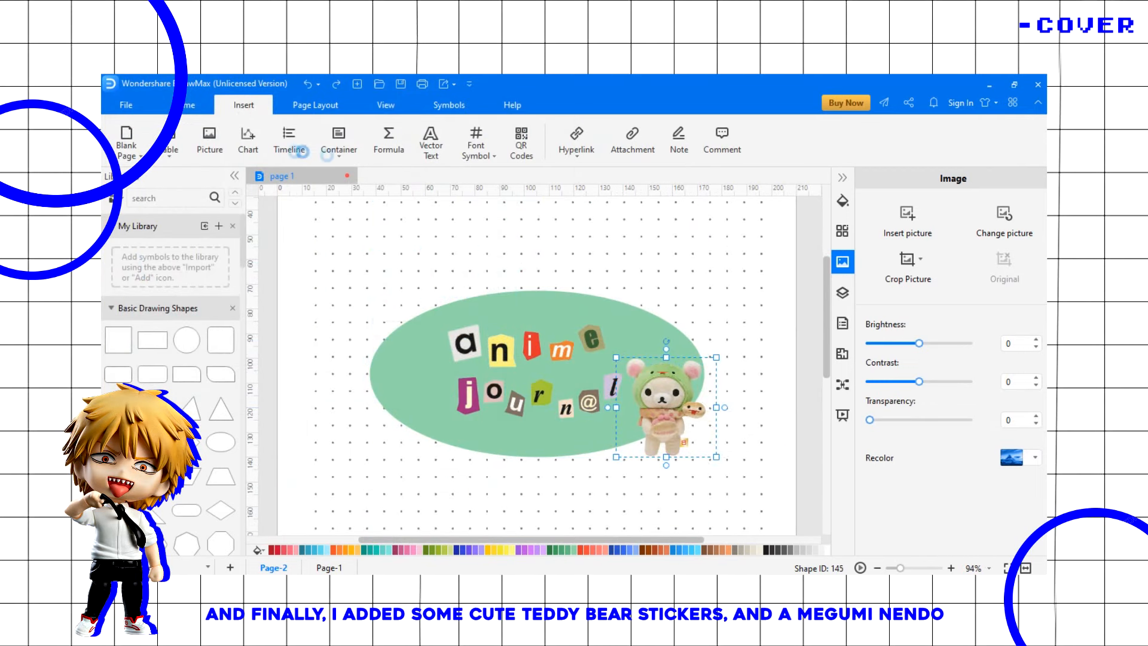
Insert the orange gingham washi tape picture, shrink it and centre it on the ellipse's top edge.
left_click(210, 139)
scroll(428, 263, "down", 3)
double_click(428, 275)
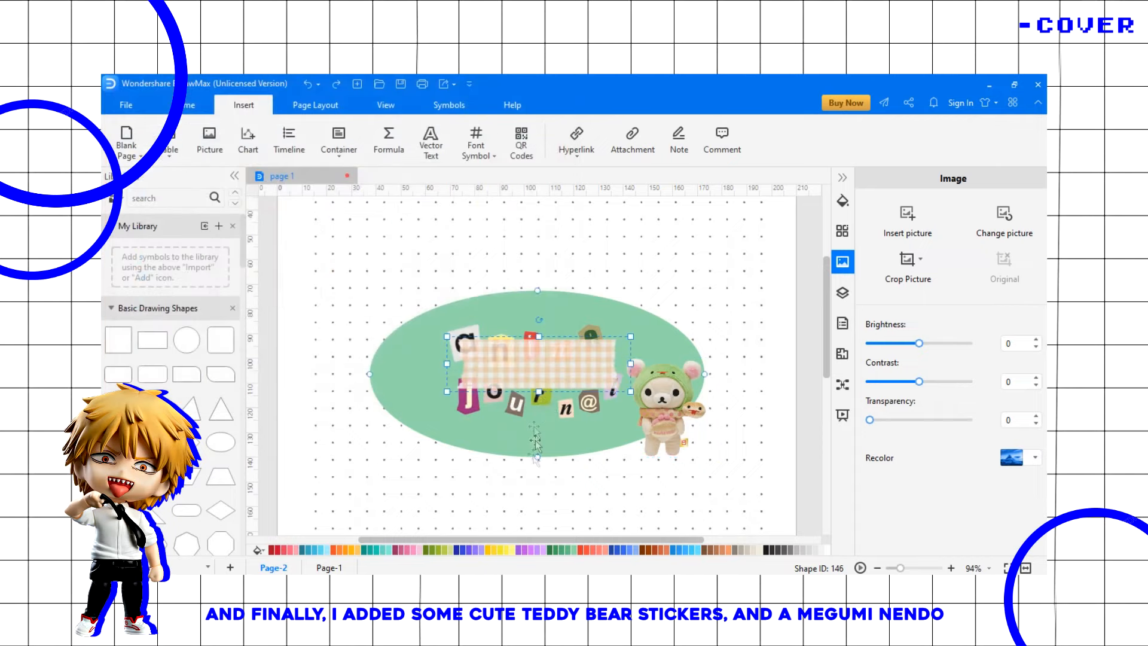
left_click_drag(611, 352, 611, 283)
left_click_drag(628, 324, 554, 288)
left_click_drag(523, 283, 564, 297)
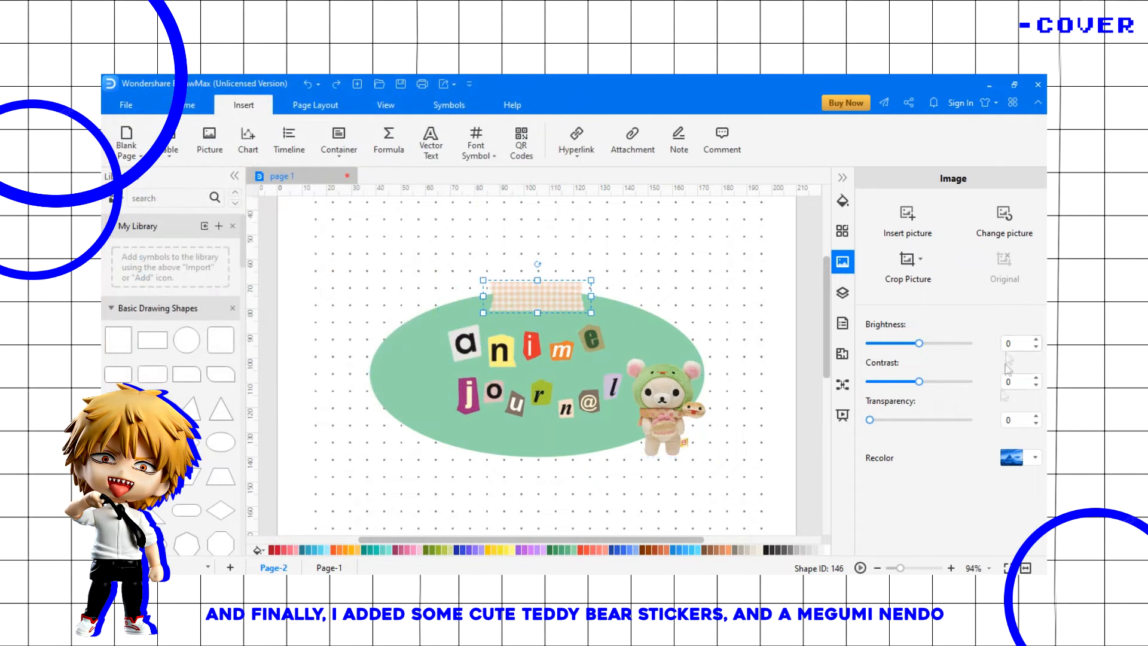
Set the washi tape's transparency to 29 and nudge it slightly upward on the ellipse's top edge.
left_click_drag(900, 569, 911, 568)
left_click_drag(828, 326, 828, 309)
left_click_drag(579, 332, 579, 325)
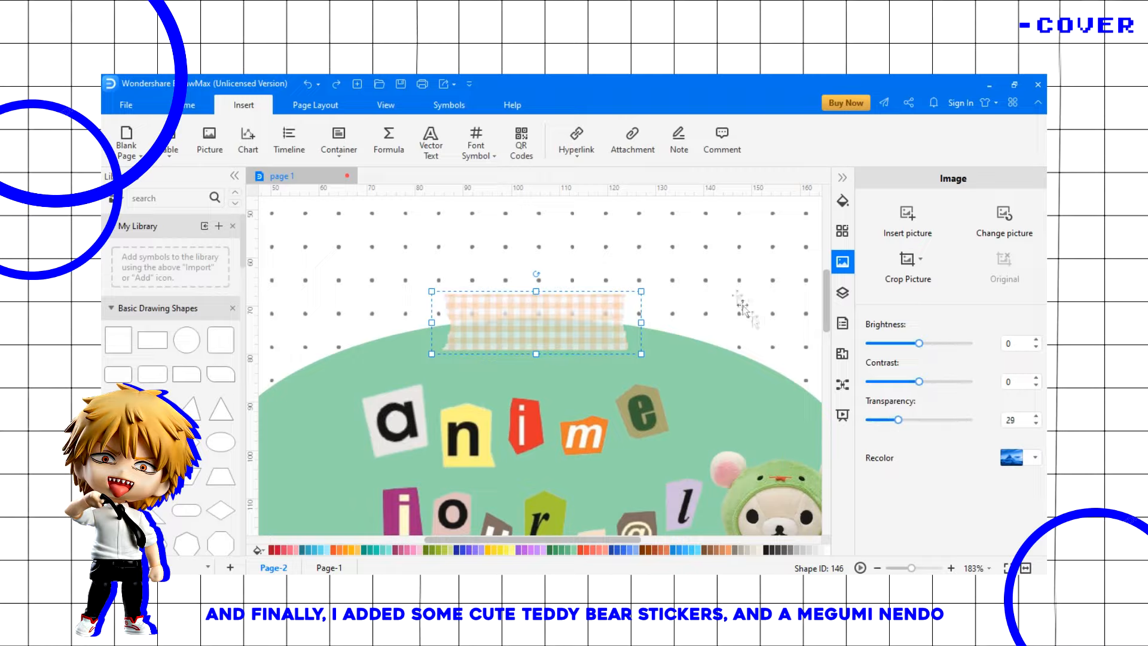
Insert the spiky-haired Megumi head picture from the nendoroids folder onto the cover page.
left_click(877, 569)
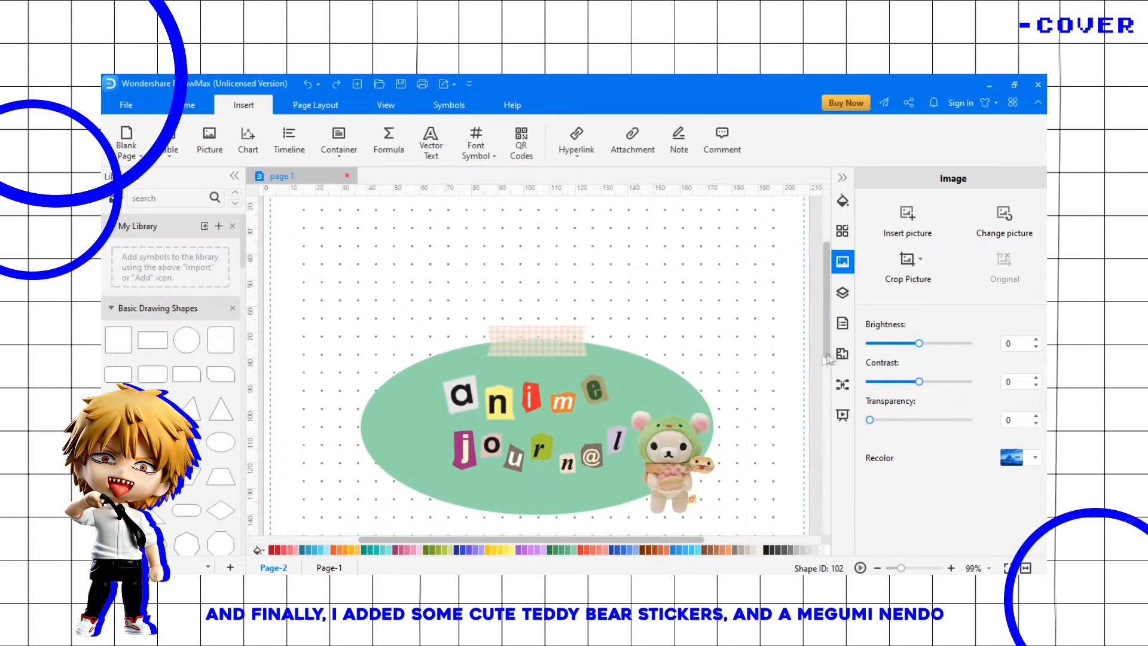
left_click_drag(827, 354, 827, 378)
left_click(210, 141)
left_click_drag(562, 171, 547, 258)
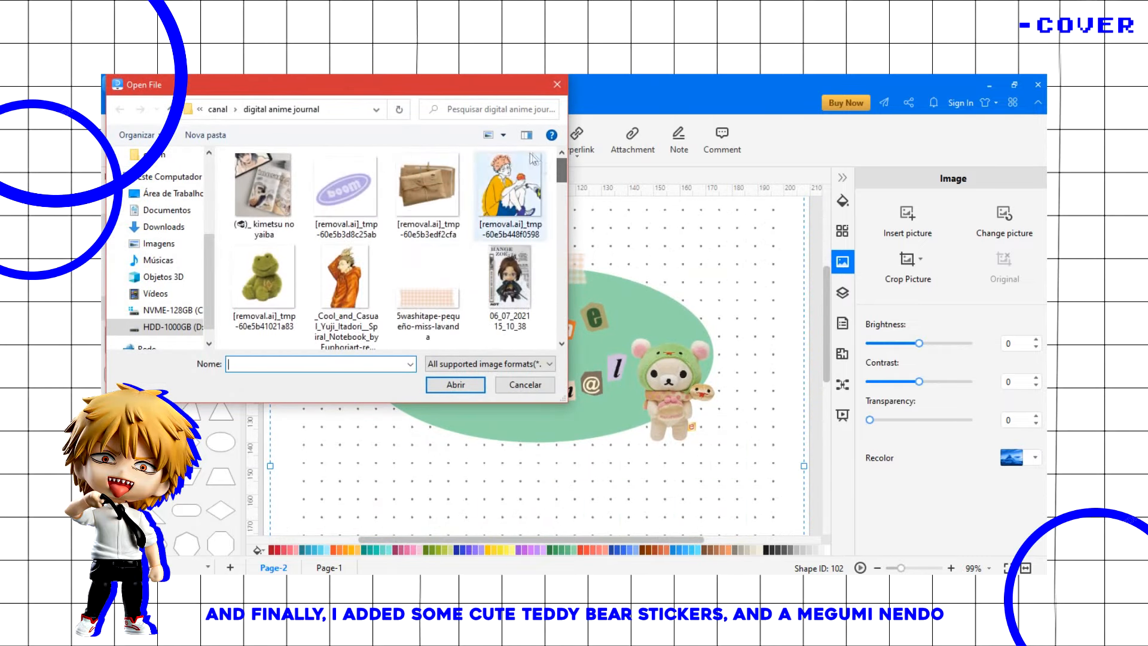
scroll(161, 251, "up", 3)
left_click(195, 276)
left_click_drag(562, 188, 562, 231)
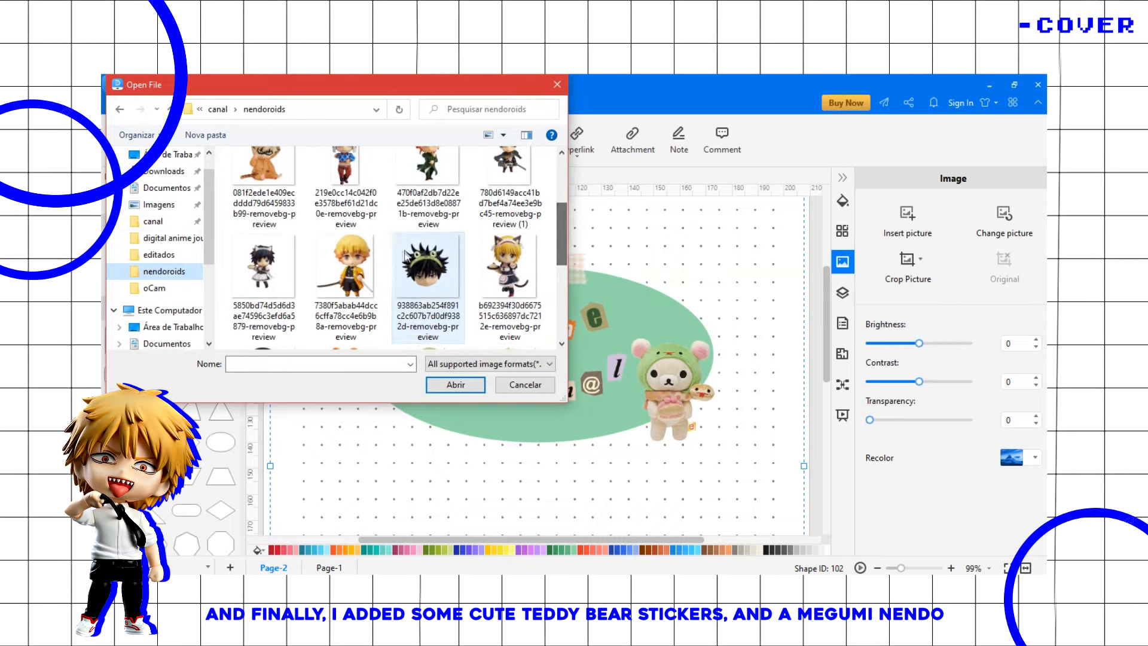
double_click(429, 266)
Shrink the Megumi head and position it on the ellipse's upper-left edge beside the title.
left_click_drag(577, 438, 467, 331)
left_click_drag(611, 431, 446, 273)
left_click_drag(376, 229, 430, 315)
left_click_drag(496, 341, 435, 280)
mouse_move(388, 239)
left_mouse_down()
mouse_move(402, 329)
mouse_move(372, 227)
left_mouse_up()
left_click_drag(390, 312, 404, 299)
left_click_drag(388, 210, 393, 210)
left_click_drag(412, 322, 421, 330)
left_click_drag(353, 369, 361, 360)
left_click_drag(388, 310, 381, 312)
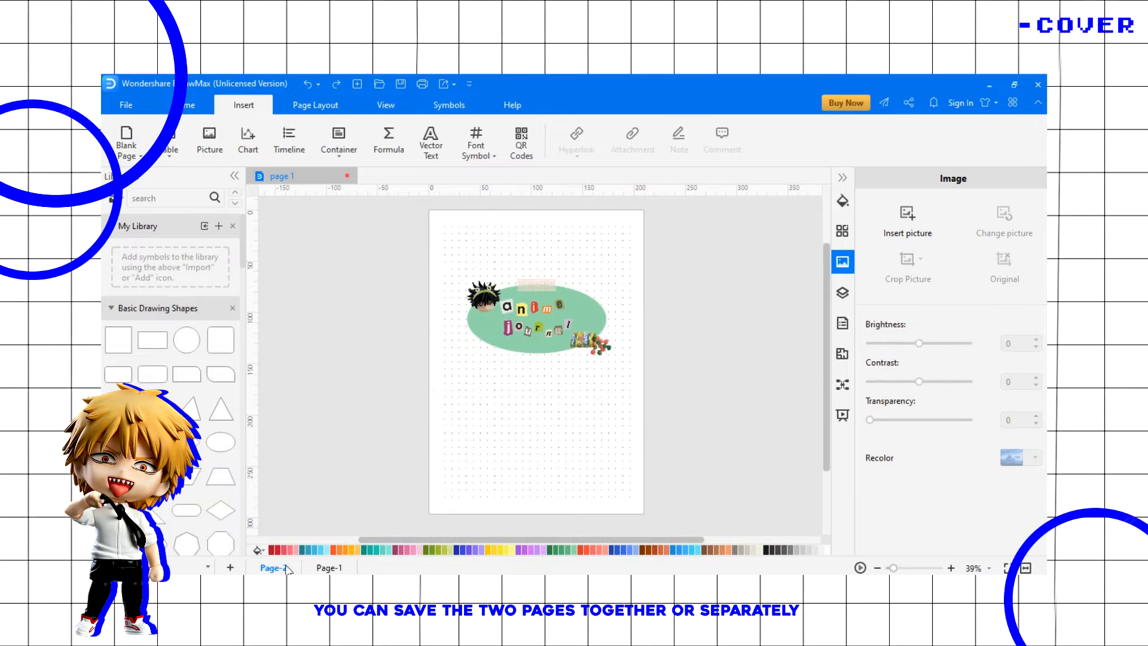
Export all the pages as graphics at original size and screen resolution to a zip package named "page 2".
left_click(323, 567)
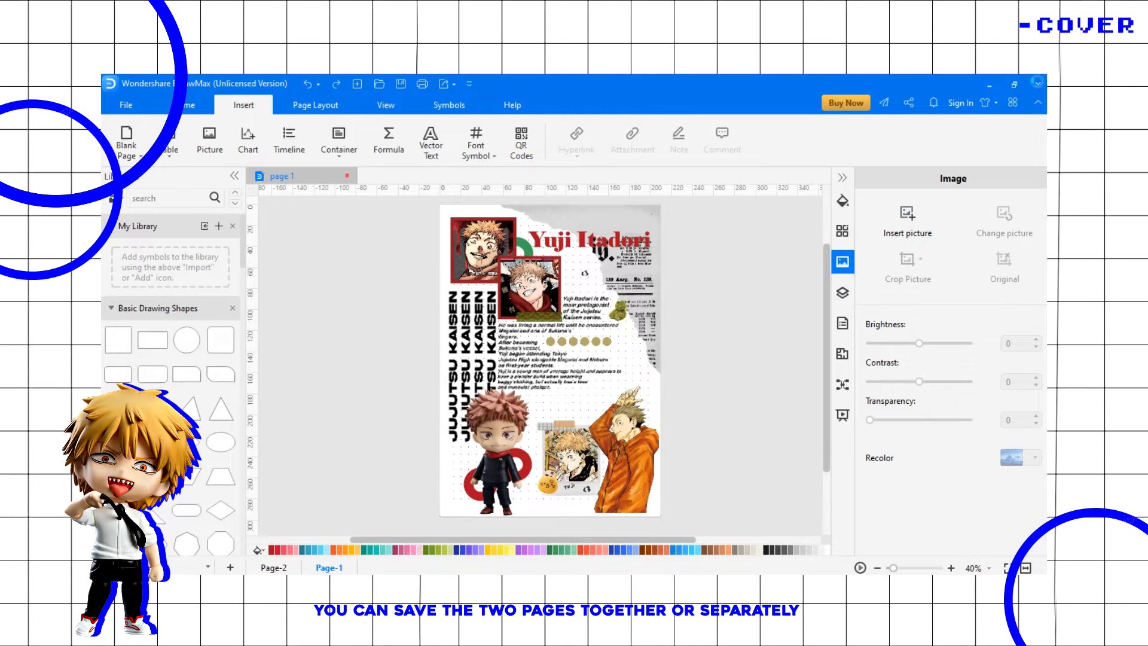
left_click(283, 568)
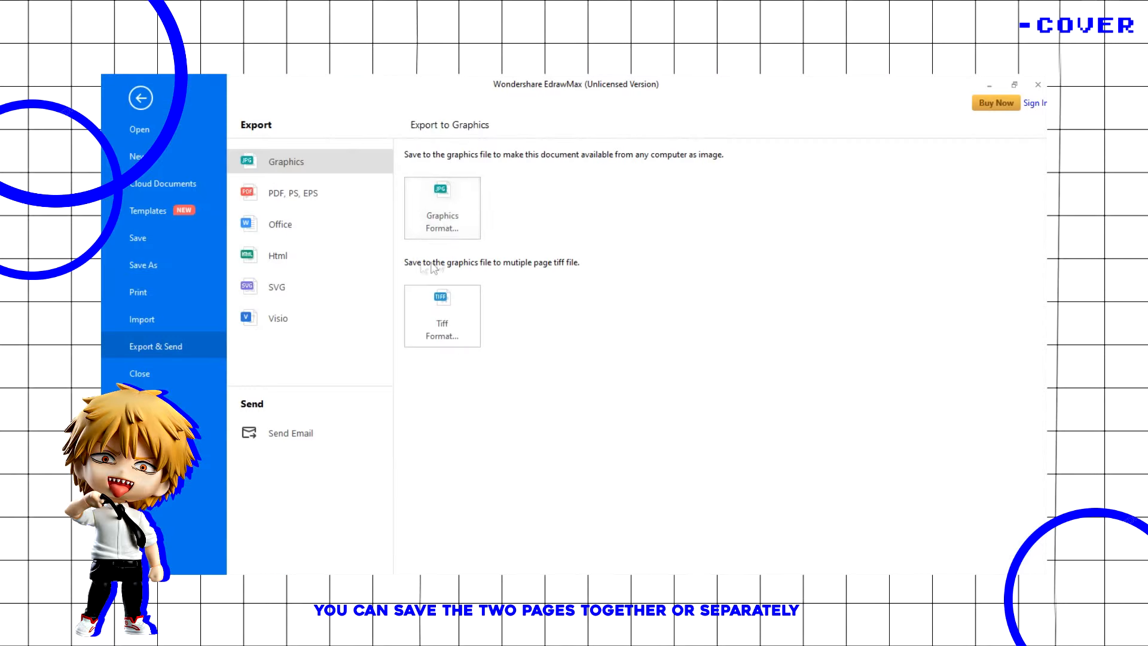
left_click(451, 204)
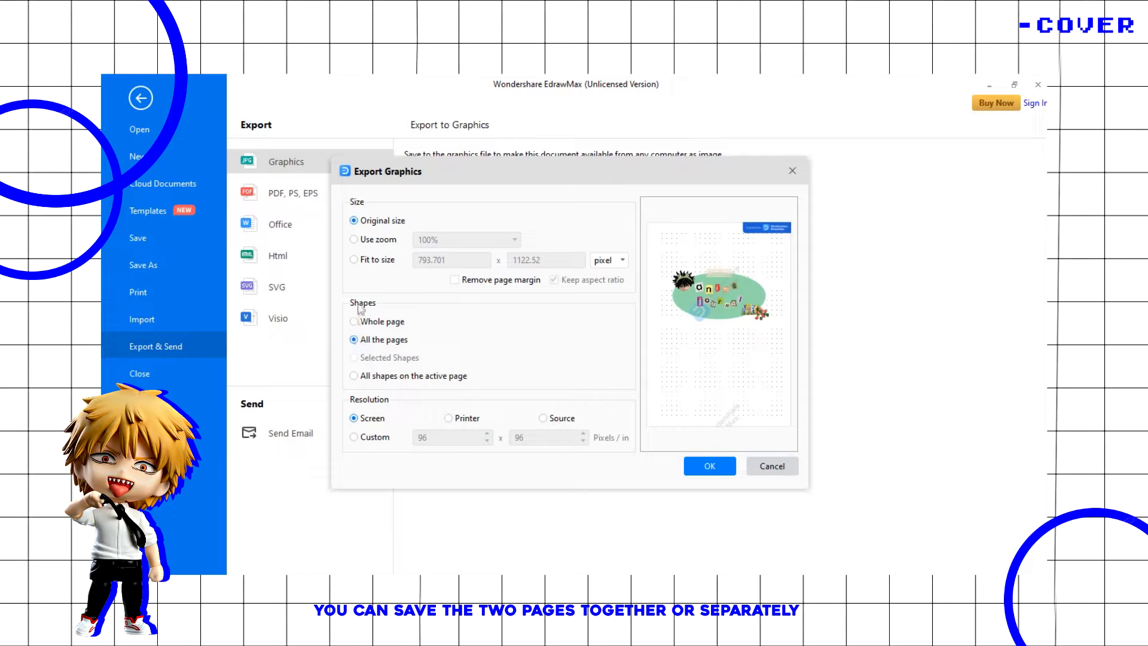
left_click(710, 466)
type("page 2")
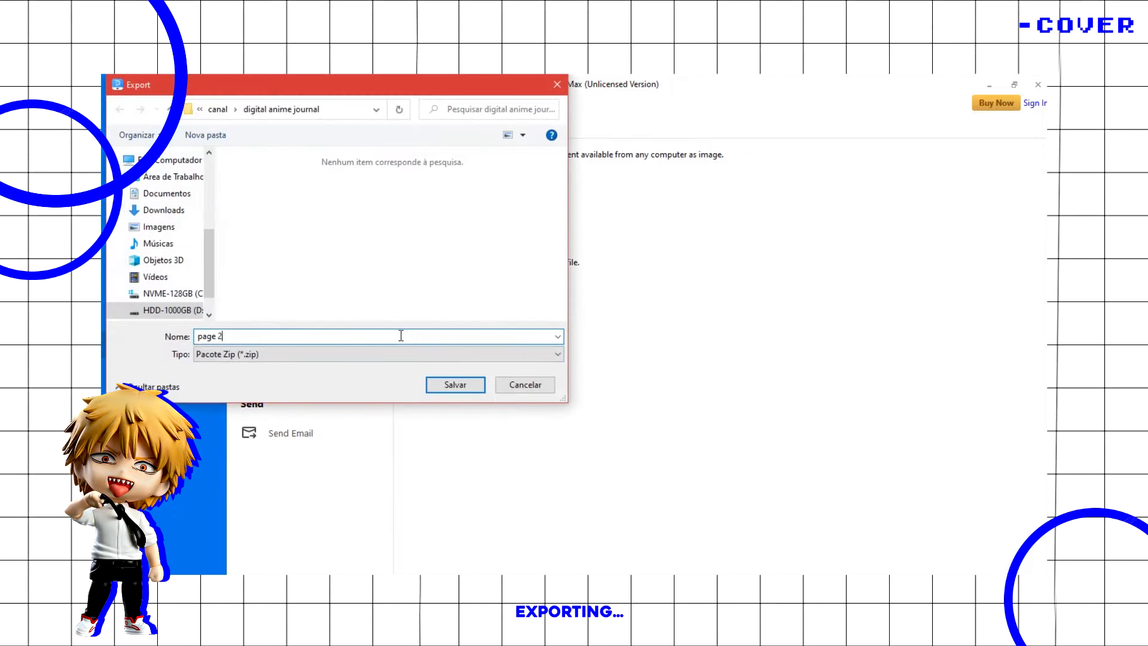
scroll(197, 197, "up", 2)
left_click(456, 384)
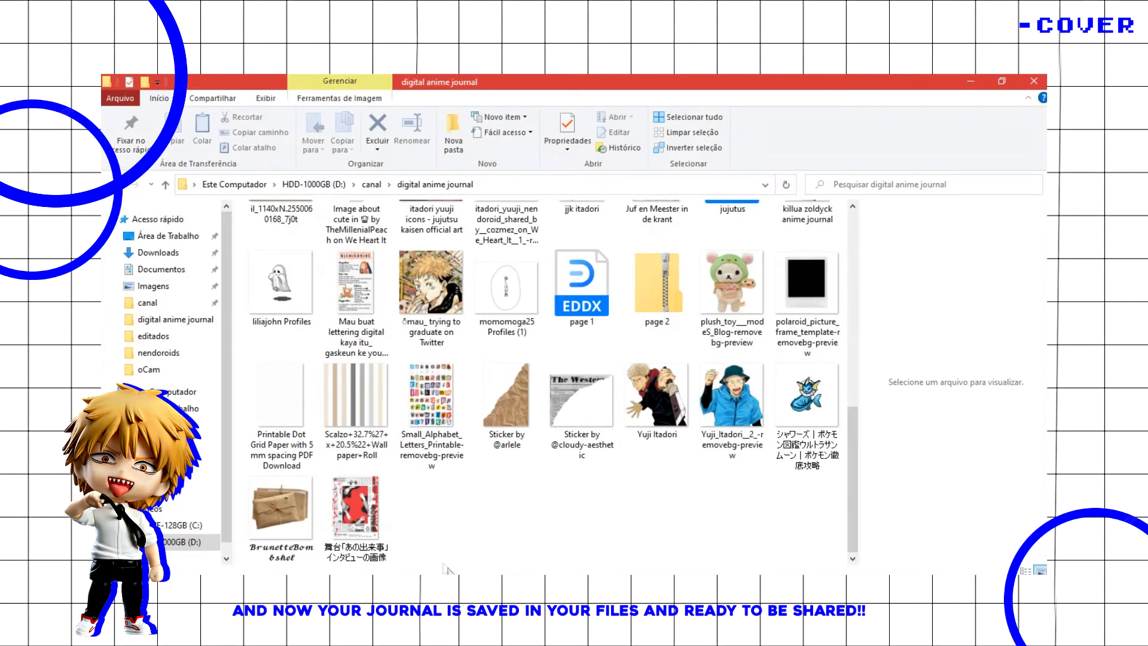
Open the exported "page 2" zip in the digital anime journal folder and view its page images.
scroll(854, 504, "up", 5)
double_click(657, 488)
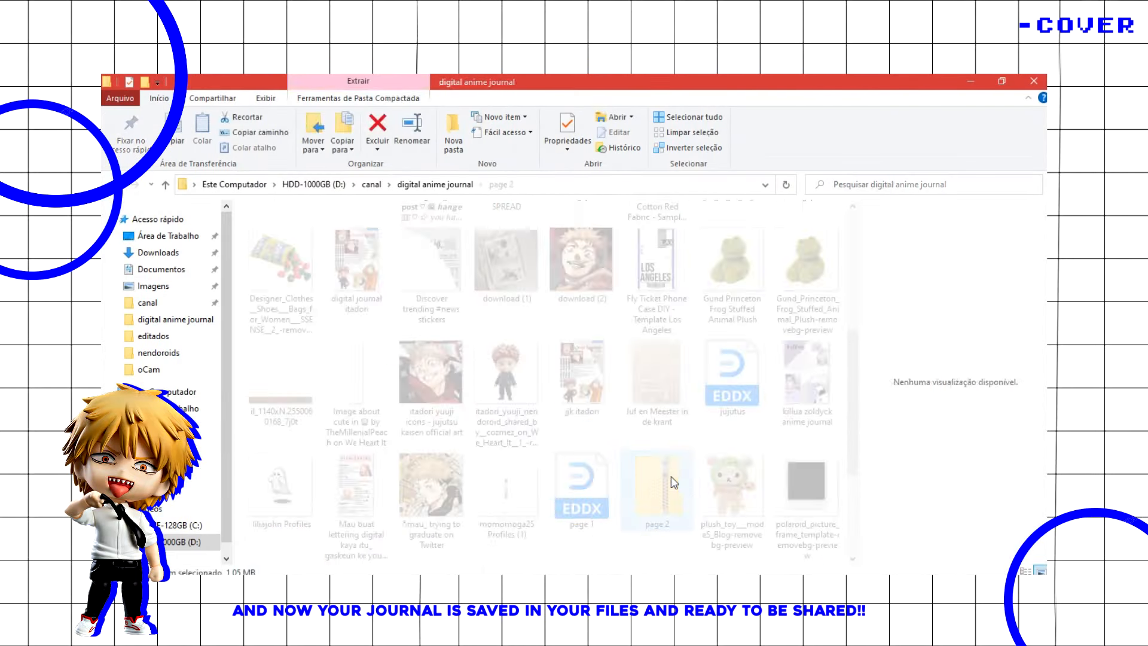
double_click(338, 233)
left_click(1022, 348)
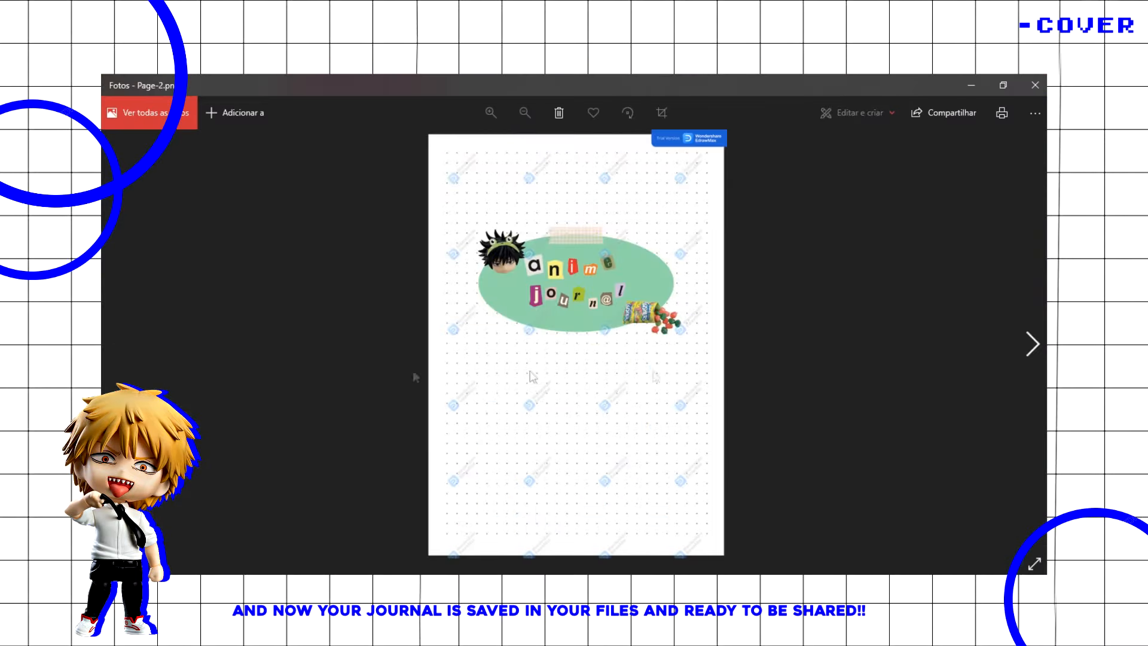